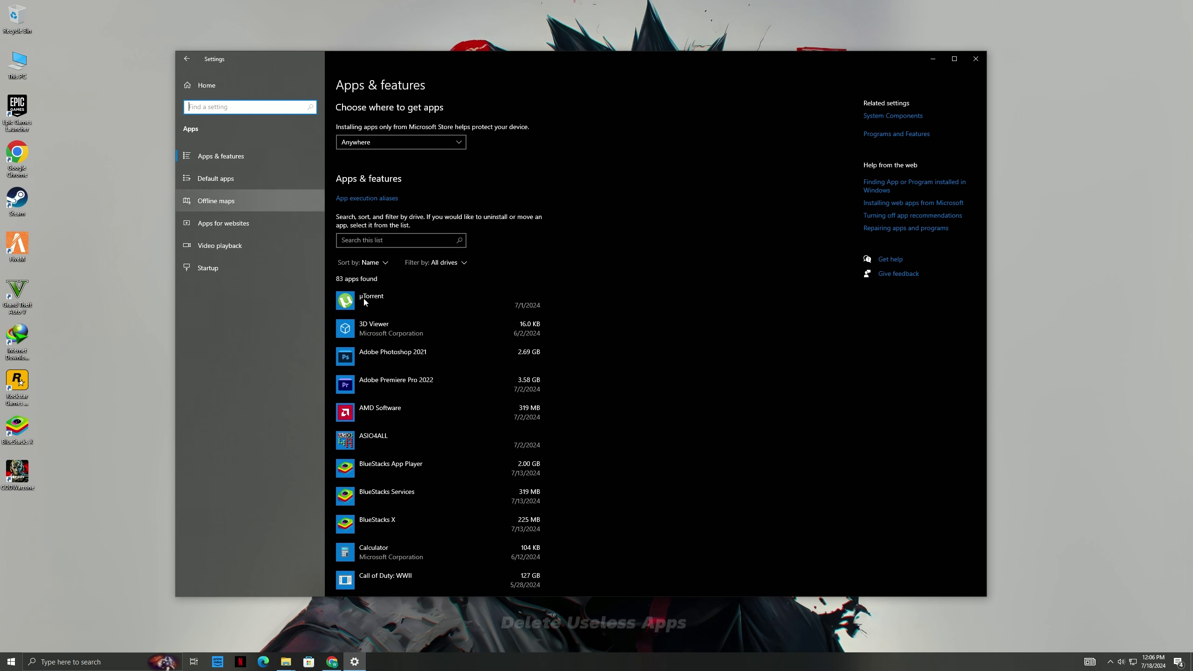
Step: Uninstall the Cortana app from the installed apps list and confirm its removal
scroll(432, 441, "down", 4)
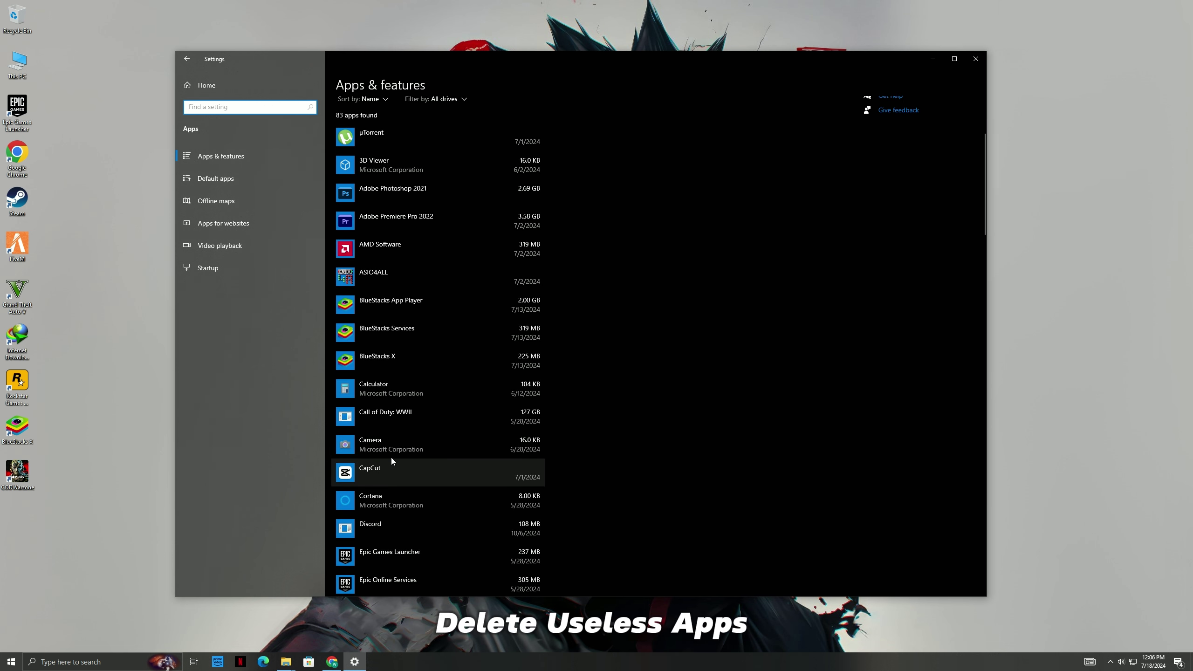
scroll(393, 476, "down", 2)
left_click(370, 427)
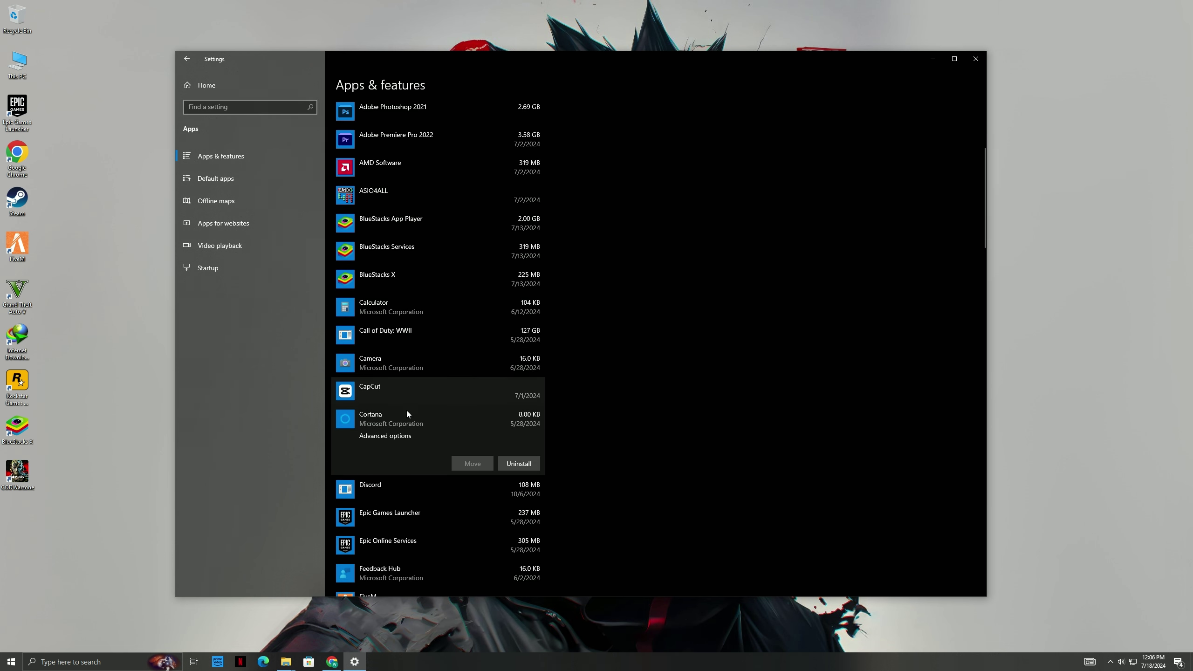
left_click(518, 464)
left_click(571, 443)
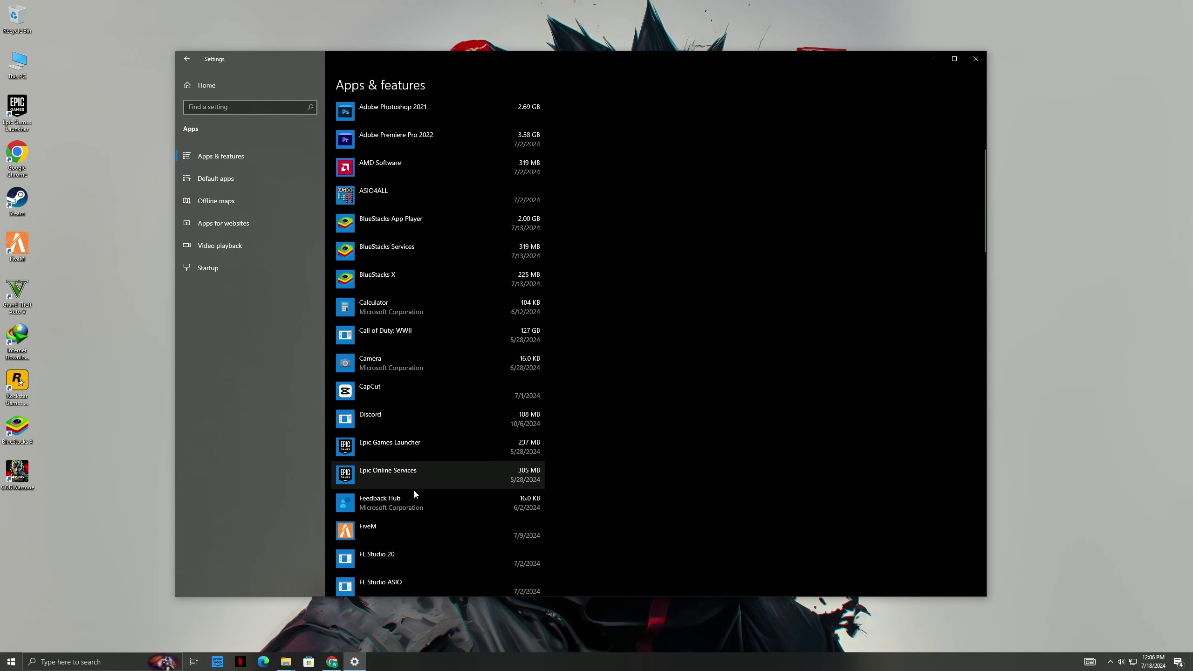
Step: Disable startup for BlueStacks Services, Microsoft Edge, Phone Link, Skype, the GitHub Update entry and both µTorrent entries
left_click(216, 270)
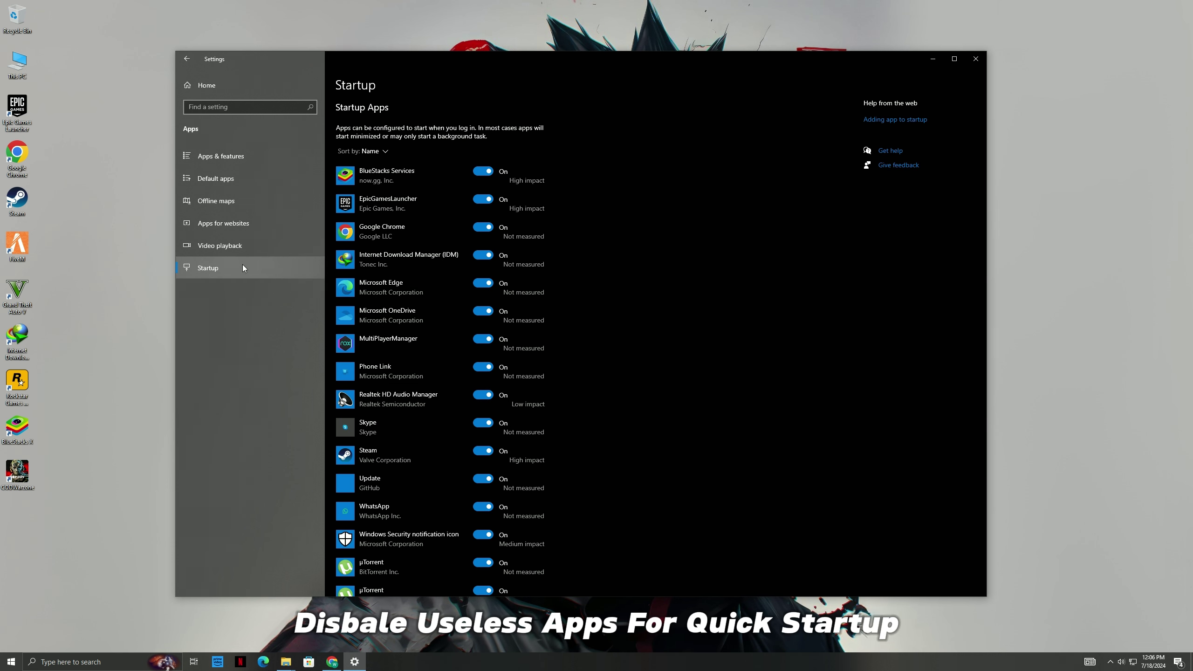
left_click(491, 172)
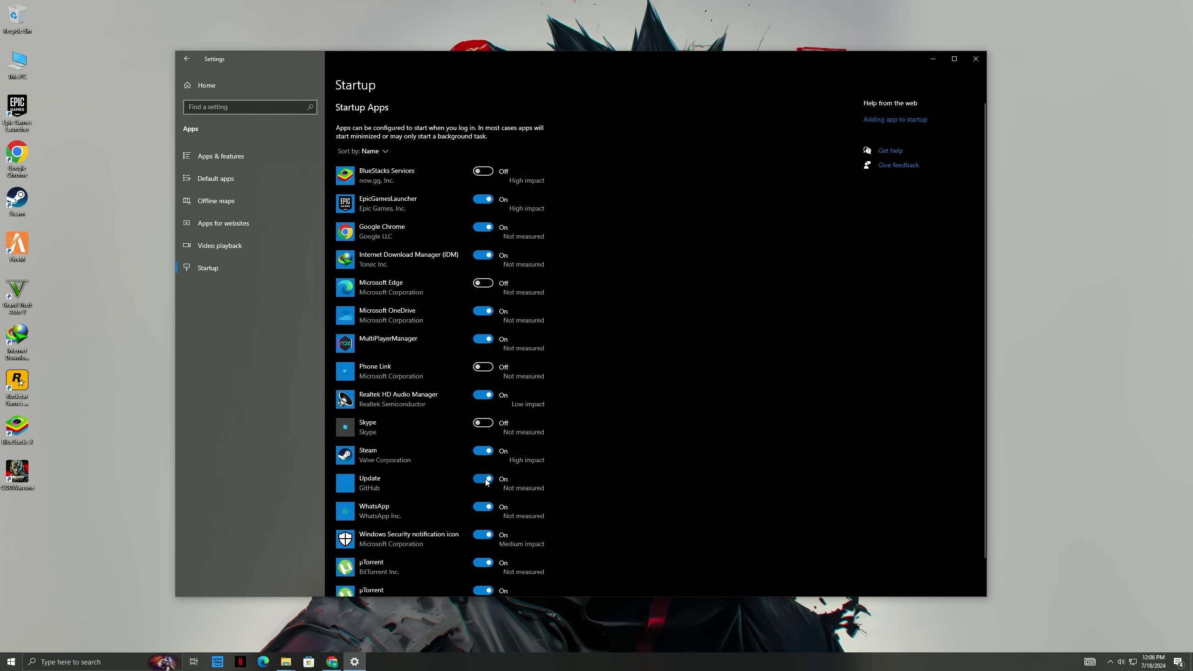
scroll(483, 477, "down", 1)
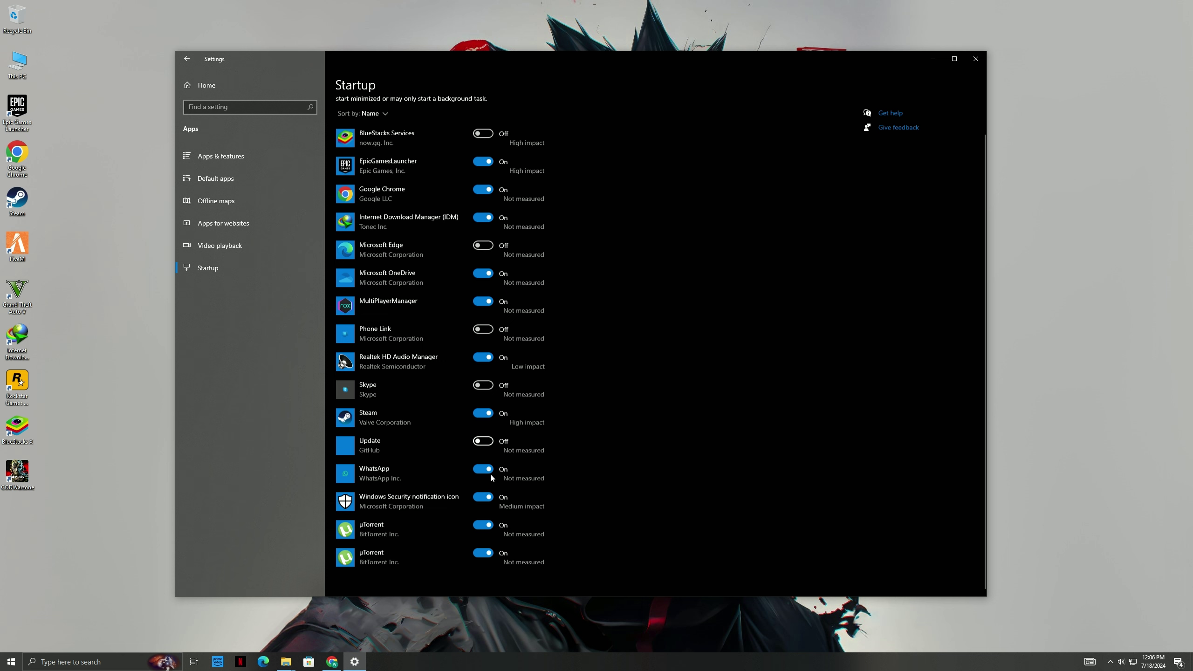
left_click(486, 525)
left_click(483, 553)
scroll(513, 301, "up", 1)
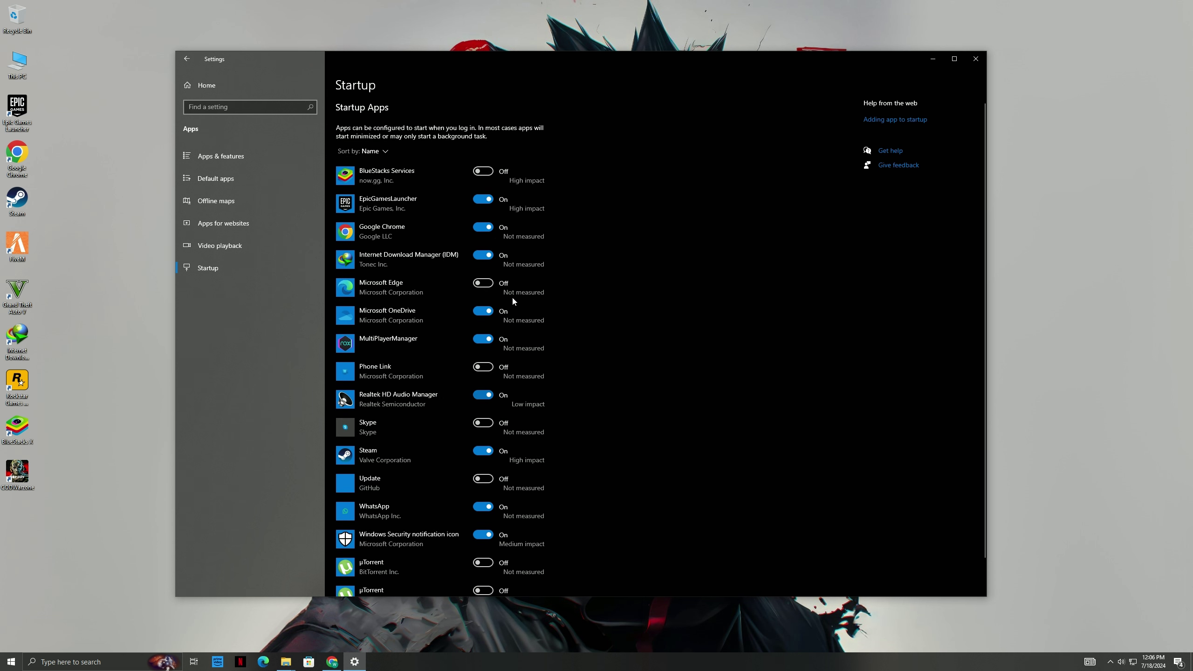
Step: Turn off app access to notifications in the Windows privacy settings
left_click(237, 86)
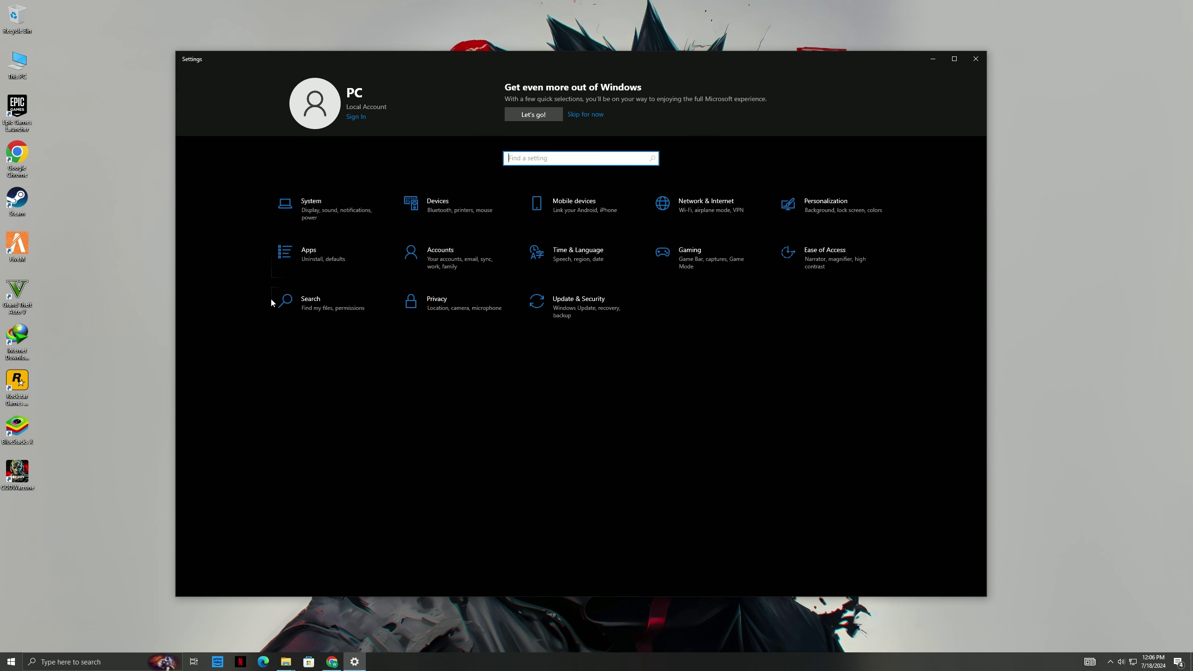
left_click(421, 310)
scroll(217, 376, "down", 2)
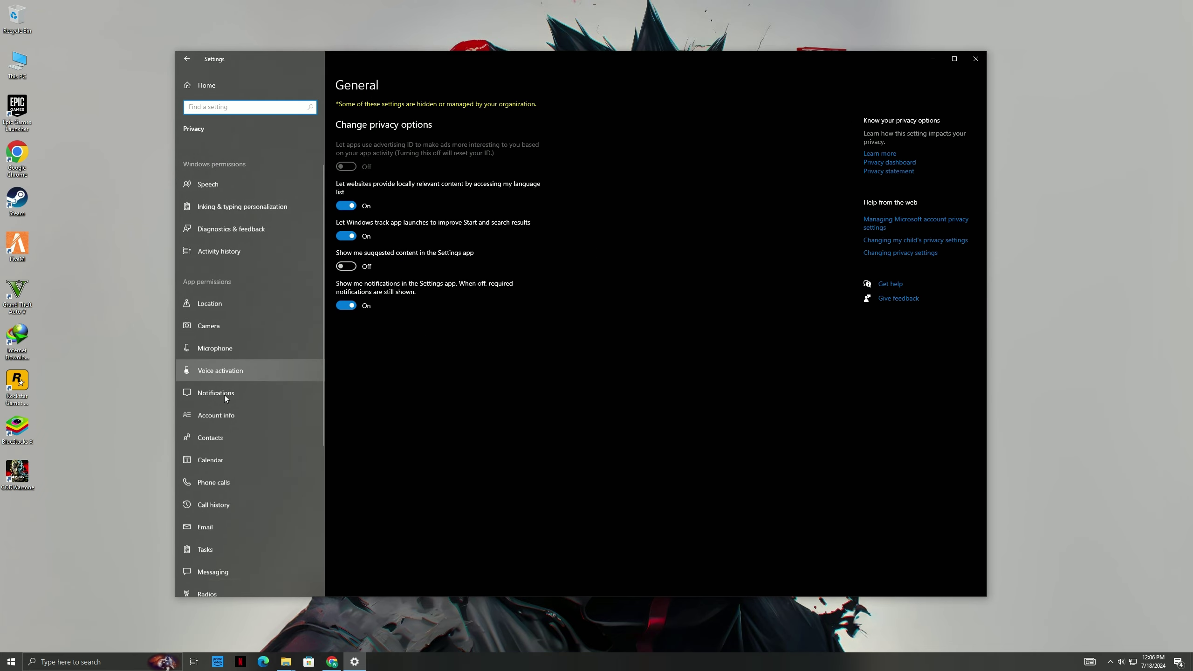
left_click(222, 349)
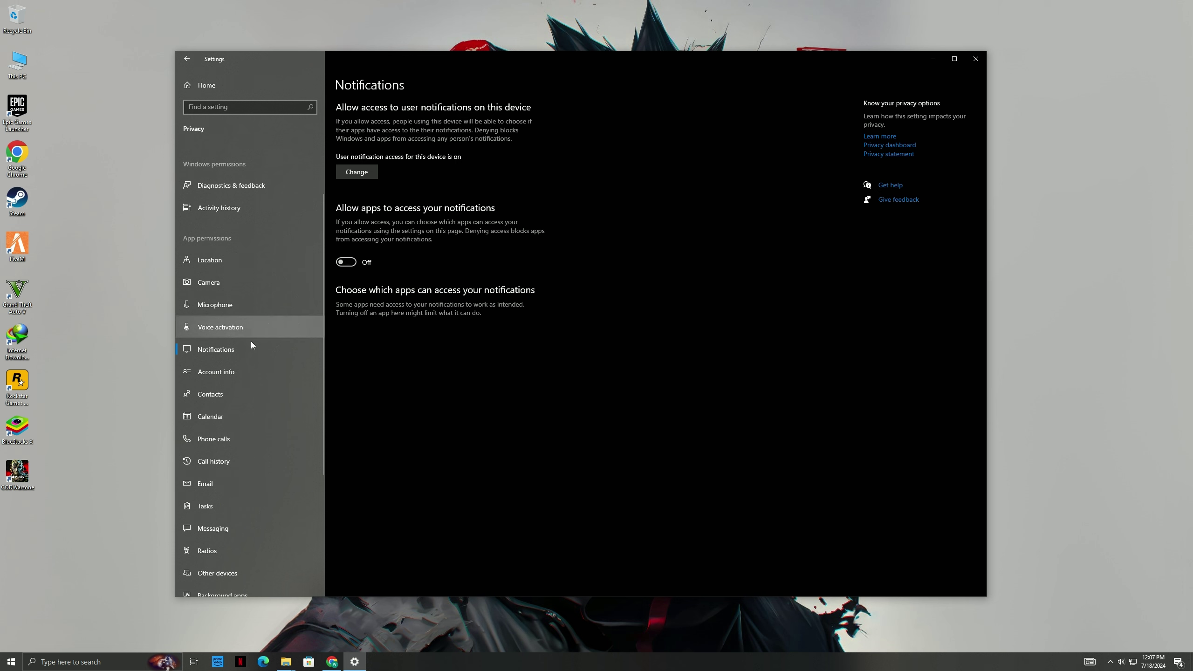
Step: Turn off the privacy permissions that let apps make phone calls and read or send messages
scroll(228, 378, "down", 2)
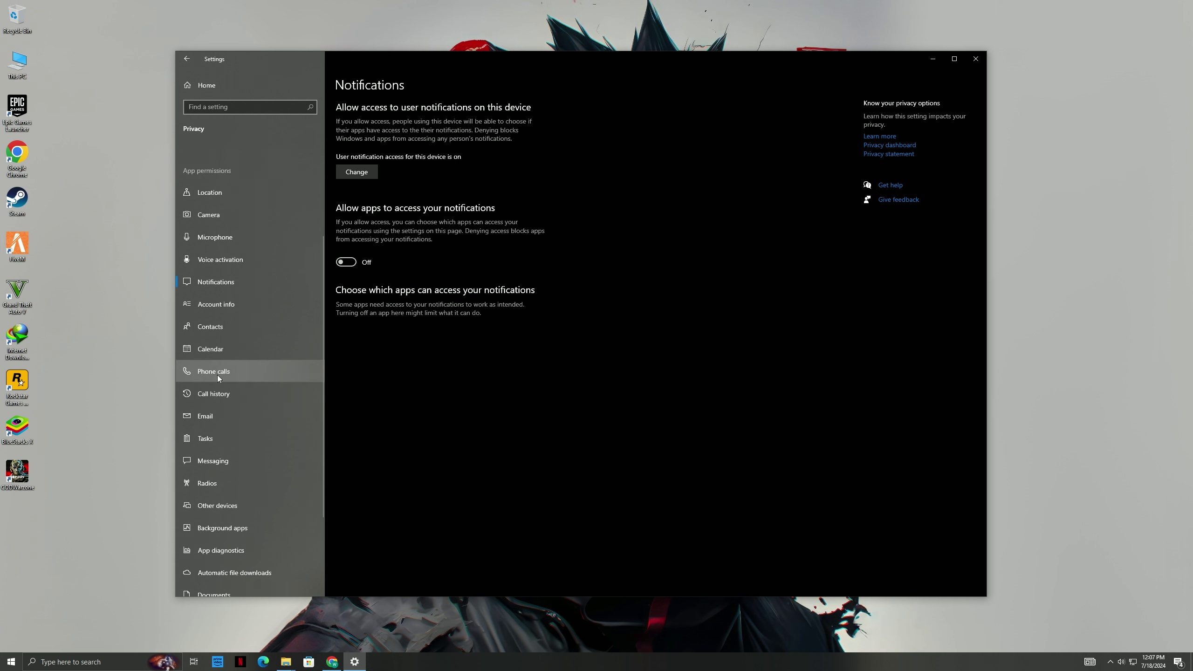
left_click(218, 375)
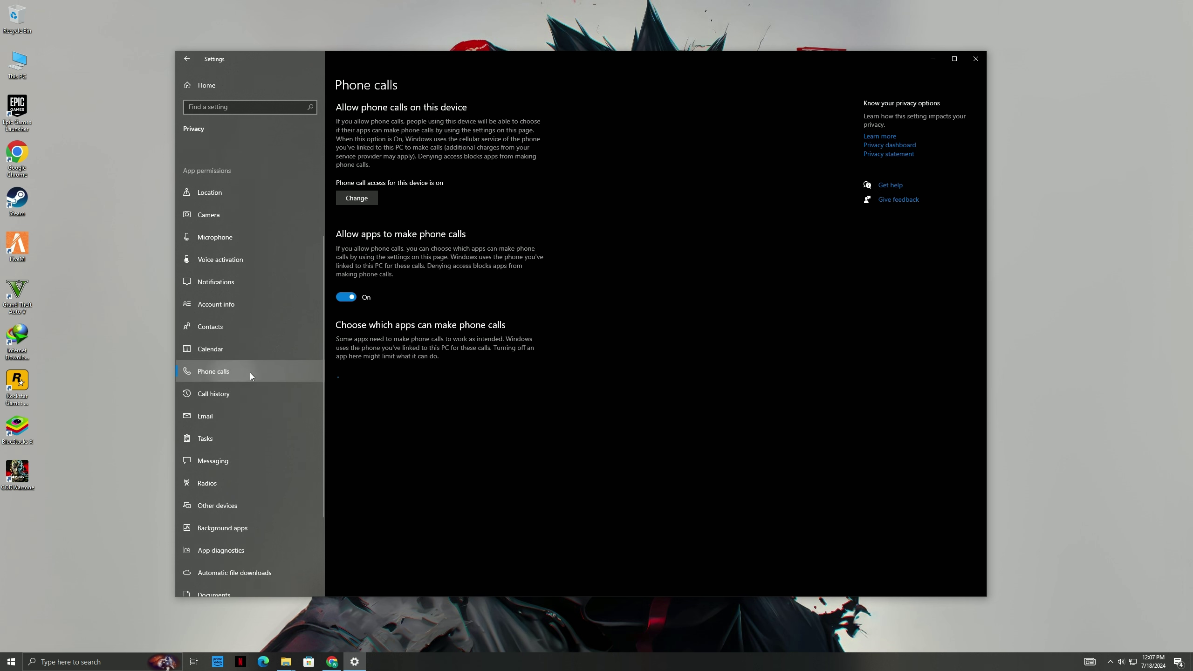
left_click(345, 296)
left_click(223, 461)
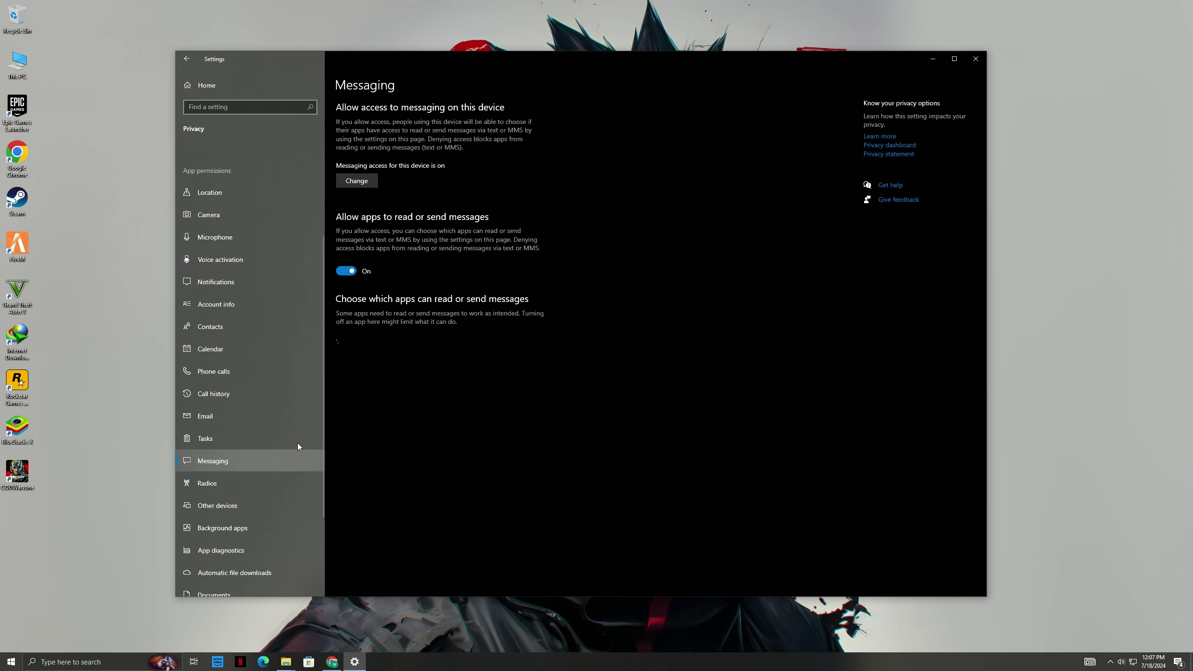
left_click(347, 271)
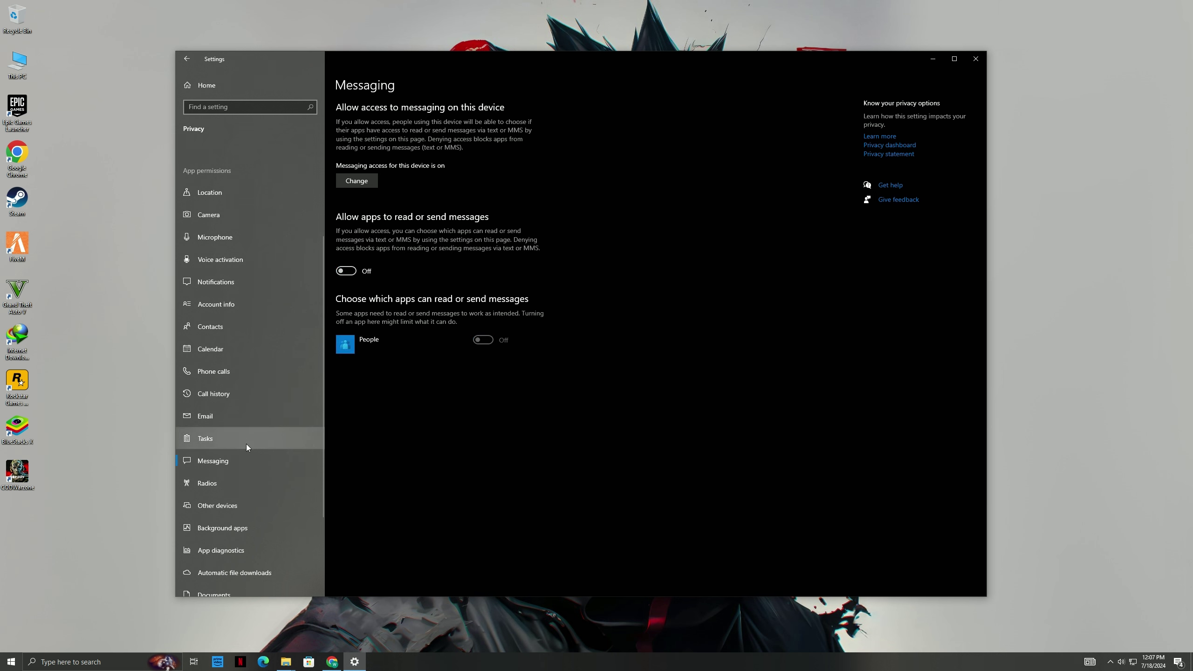
Step: Turn off the privacy permission that lets apps control device radios
scroll(245, 447, "down", 3)
left_click(229, 423)
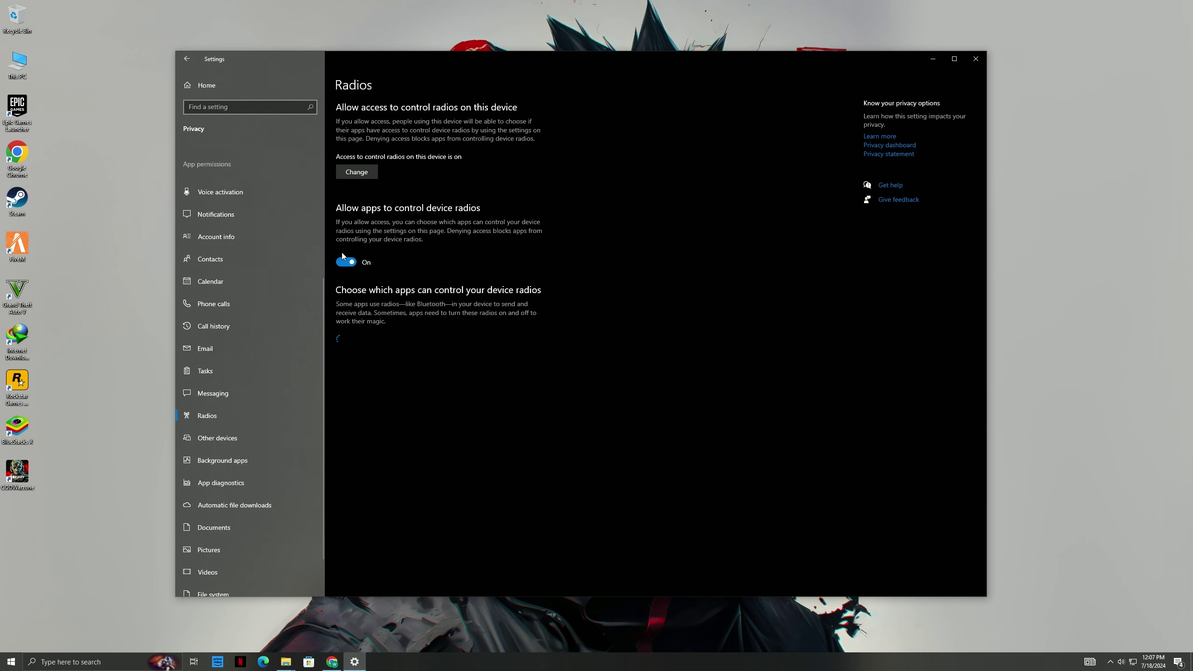
scroll(223, 427, "down", 1)
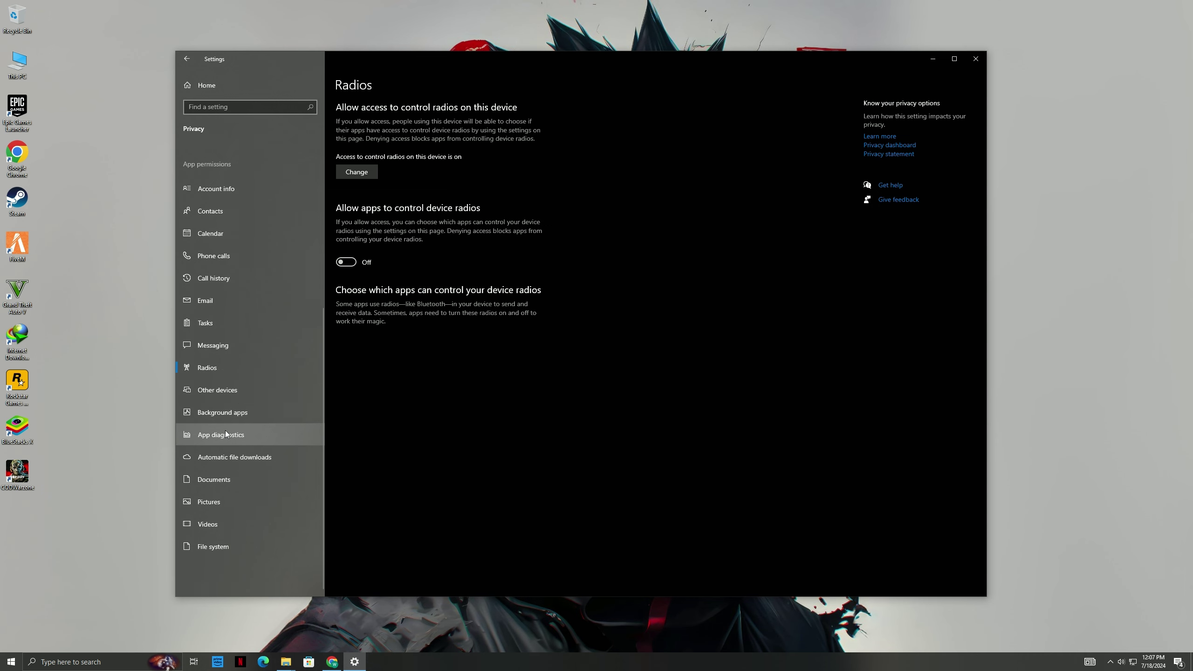
Step: Stop all apps from running in the background, check the app list, and close the settings window
left_click(219, 413)
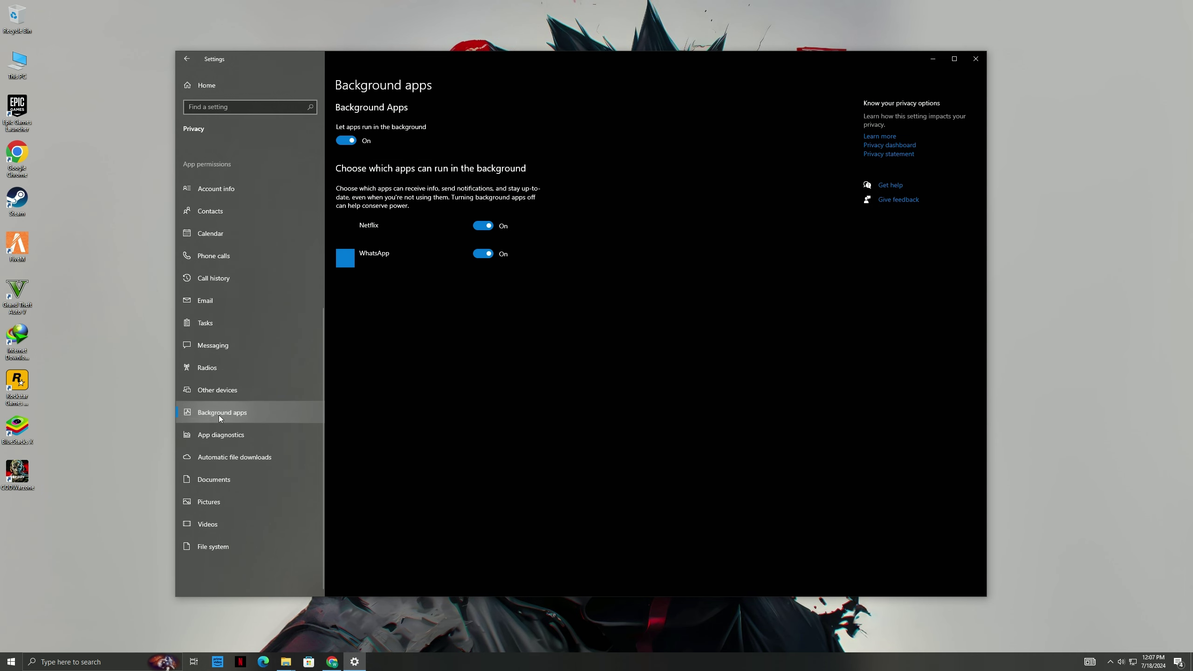
left_click(348, 142)
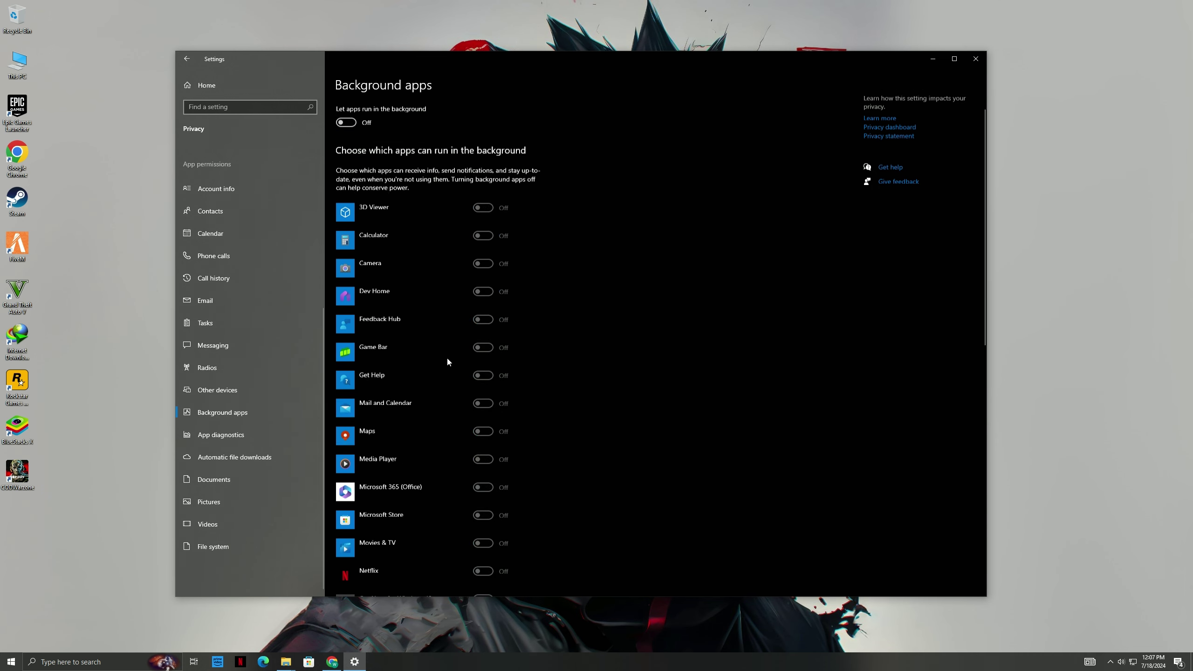
scroll(446, 356, "down", 10)
scroll(454, 479, "up", 10)
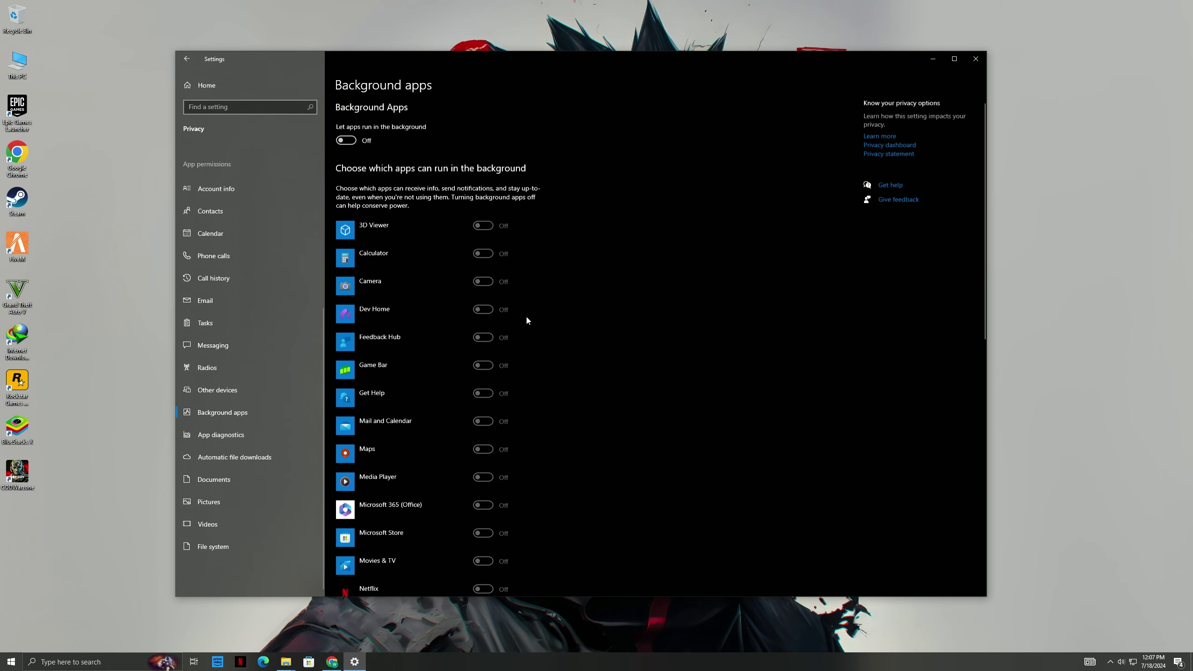
left_click(980, 64)
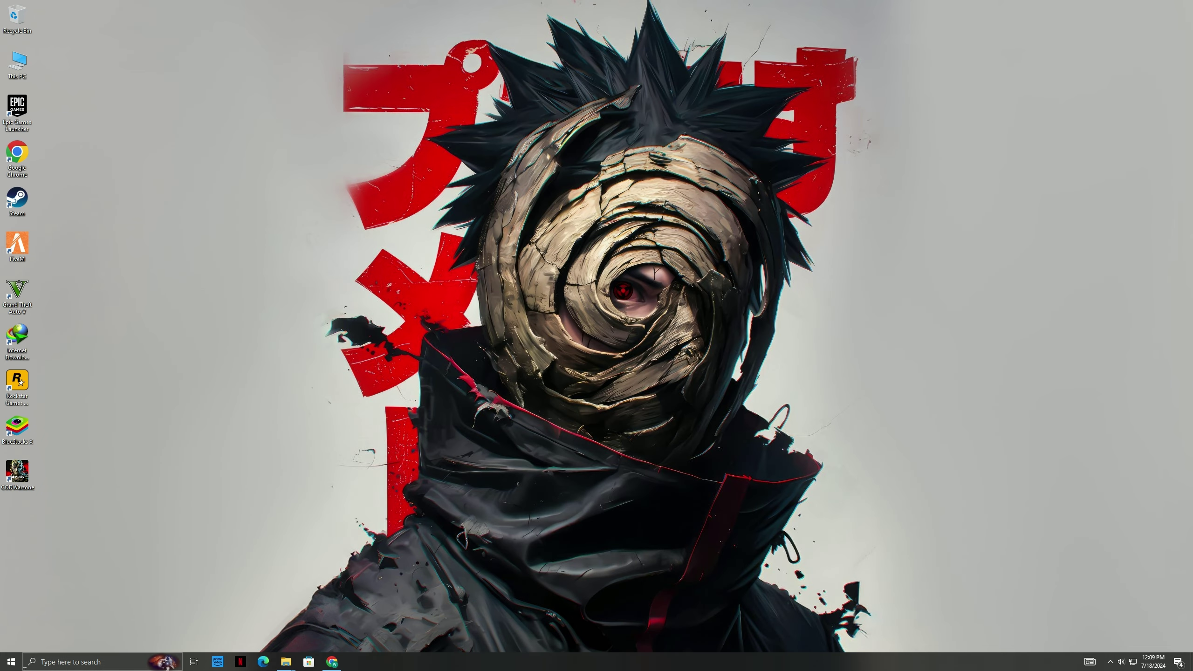
Step: Find and open the Windows appearance and performance options and adjust the visual effects for best performance
key("super")
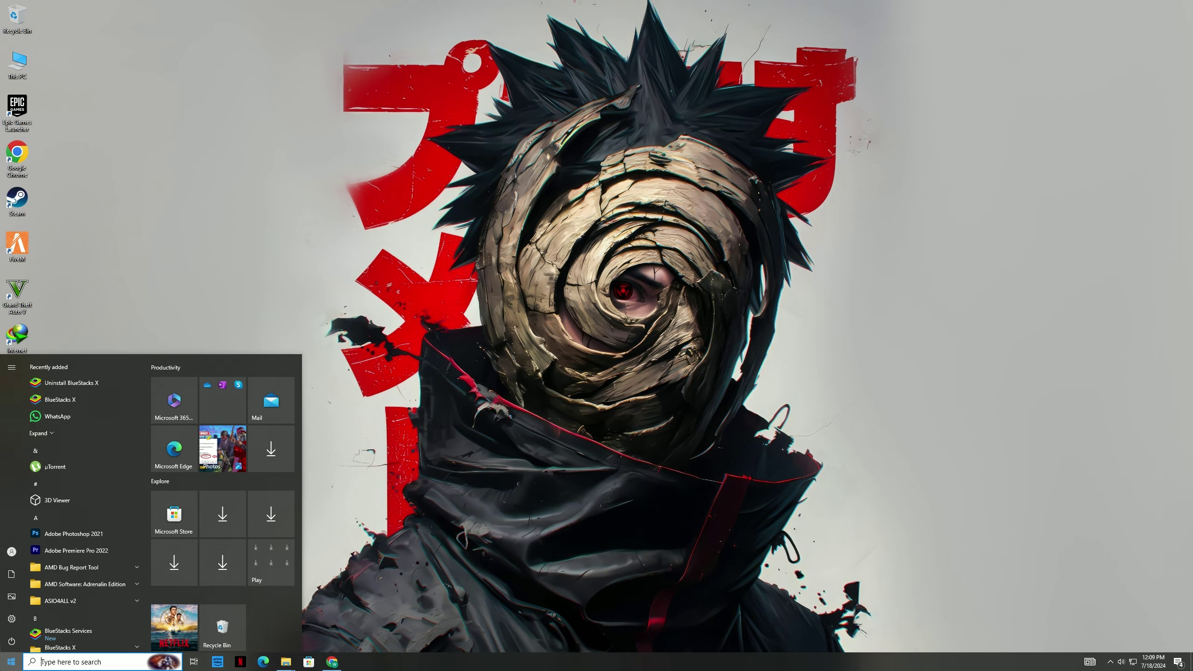
type("perform")
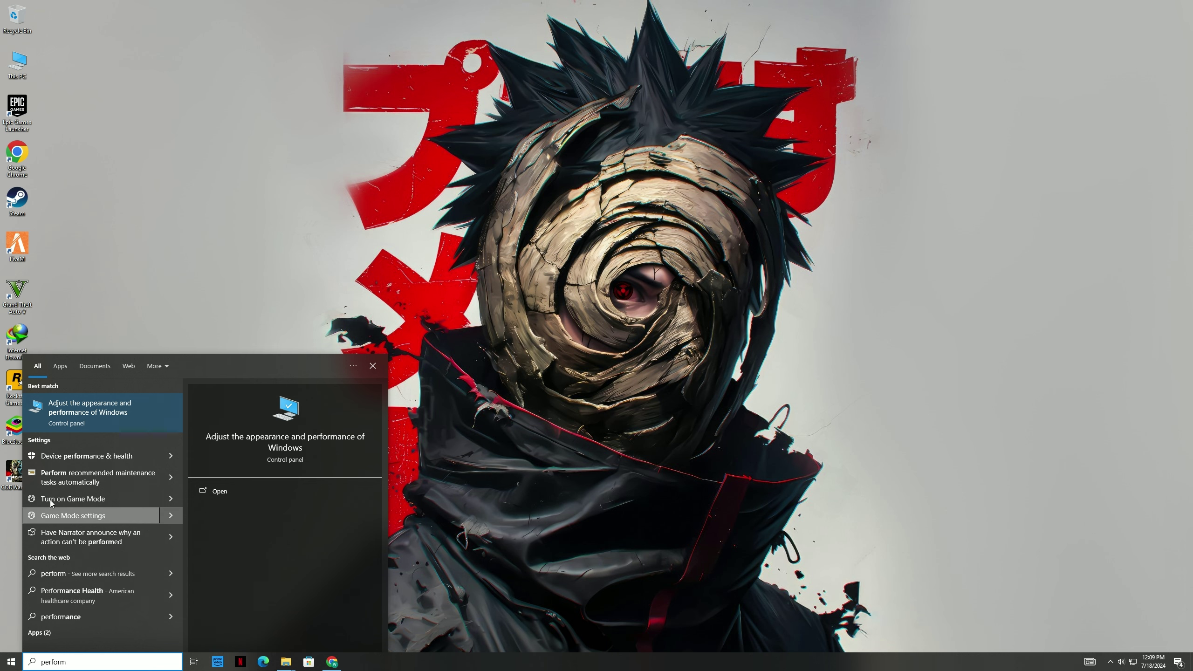
left_click(102, 418)
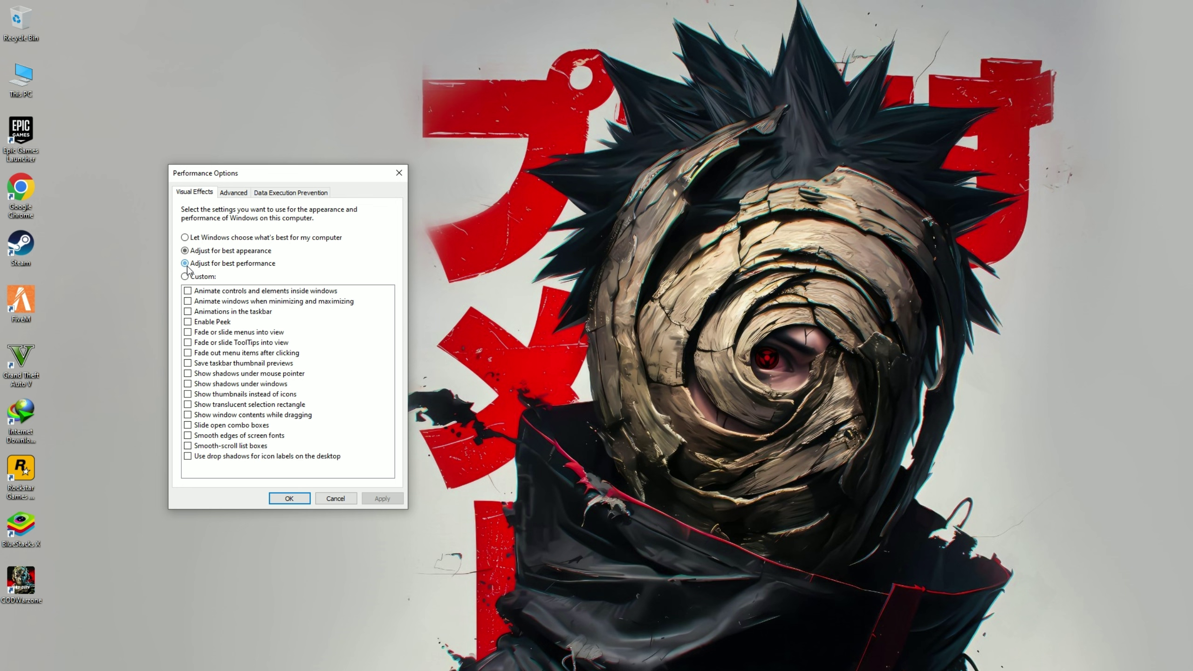
left_click(186, 265)
Step: Enable and apply taskbar animations, slide-open combo boxes, translucent selection rectangle, thumbnails instead of icons, smooth font edges and smooth-scroll list boxes
left_click(187, 312)
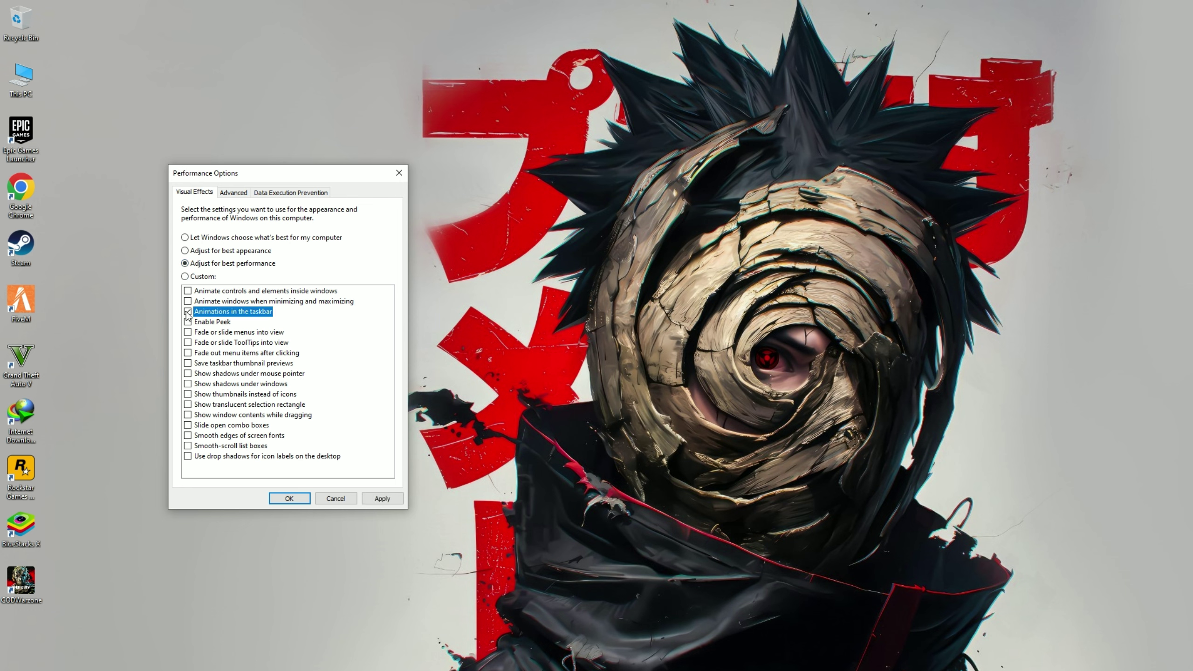
left_click(188, 425)
left_click(187, 404)
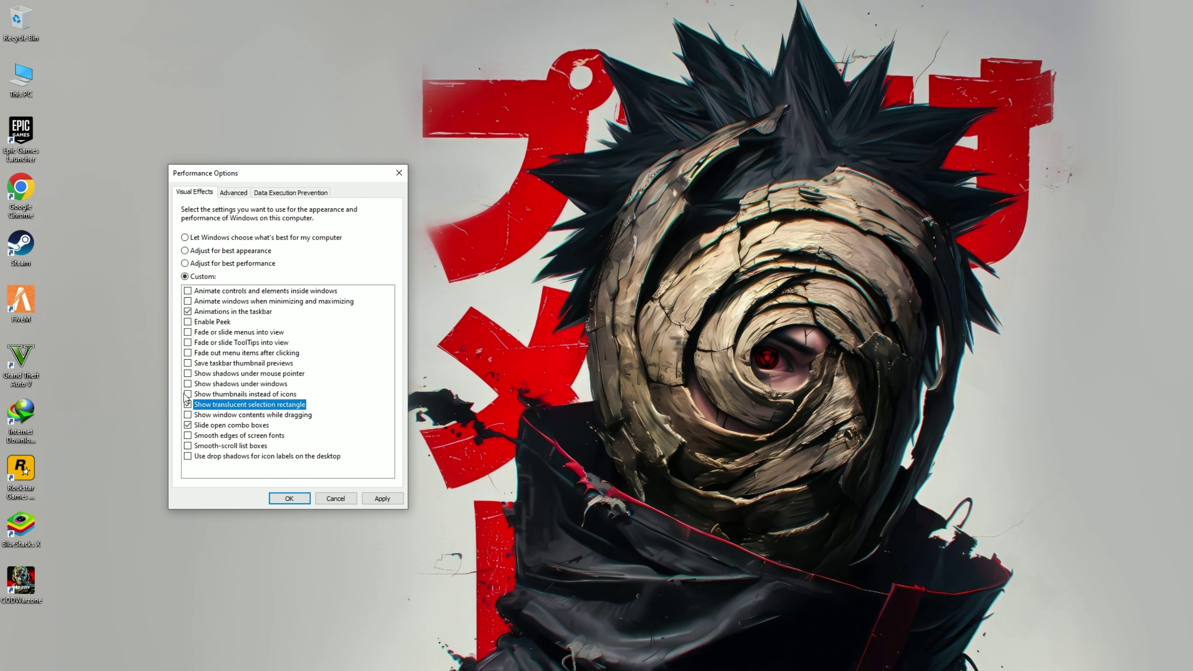
left_click(188, 395)
left_click(187, 436)
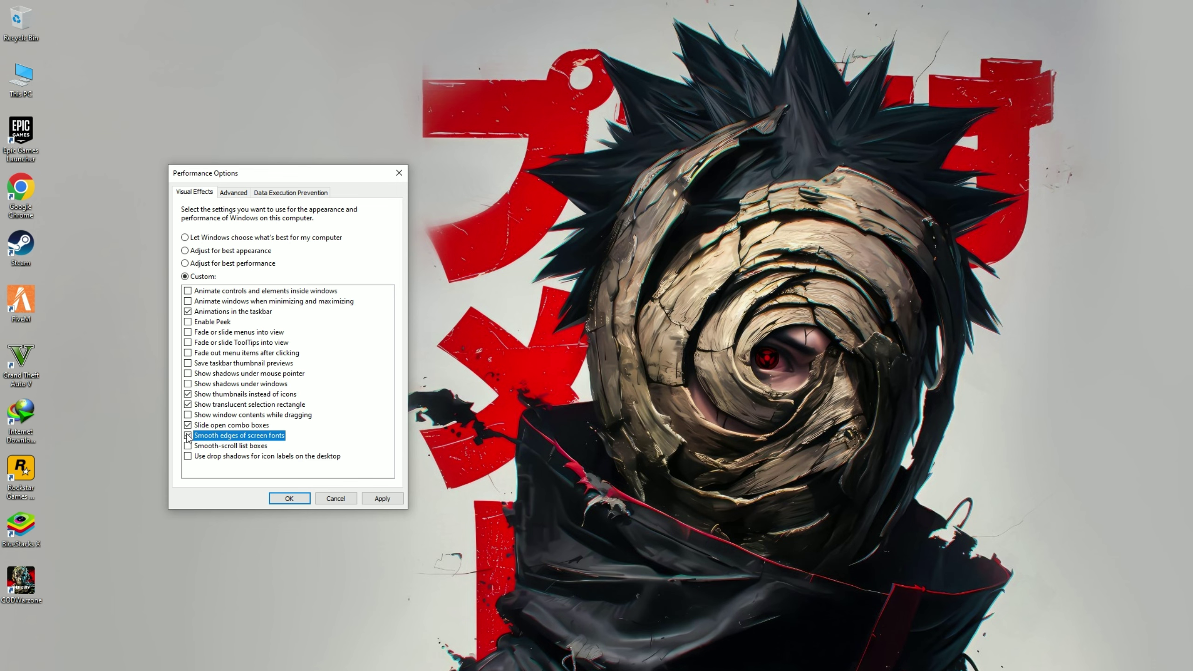
left_click(187, 446)
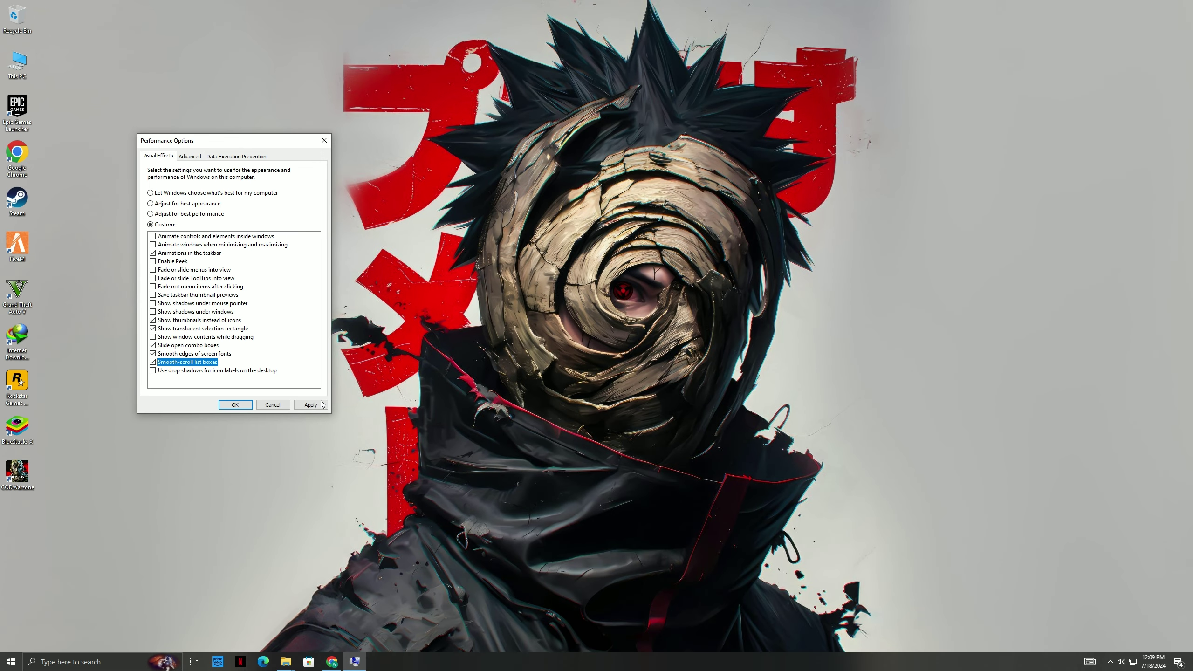
left_click(370, 496)
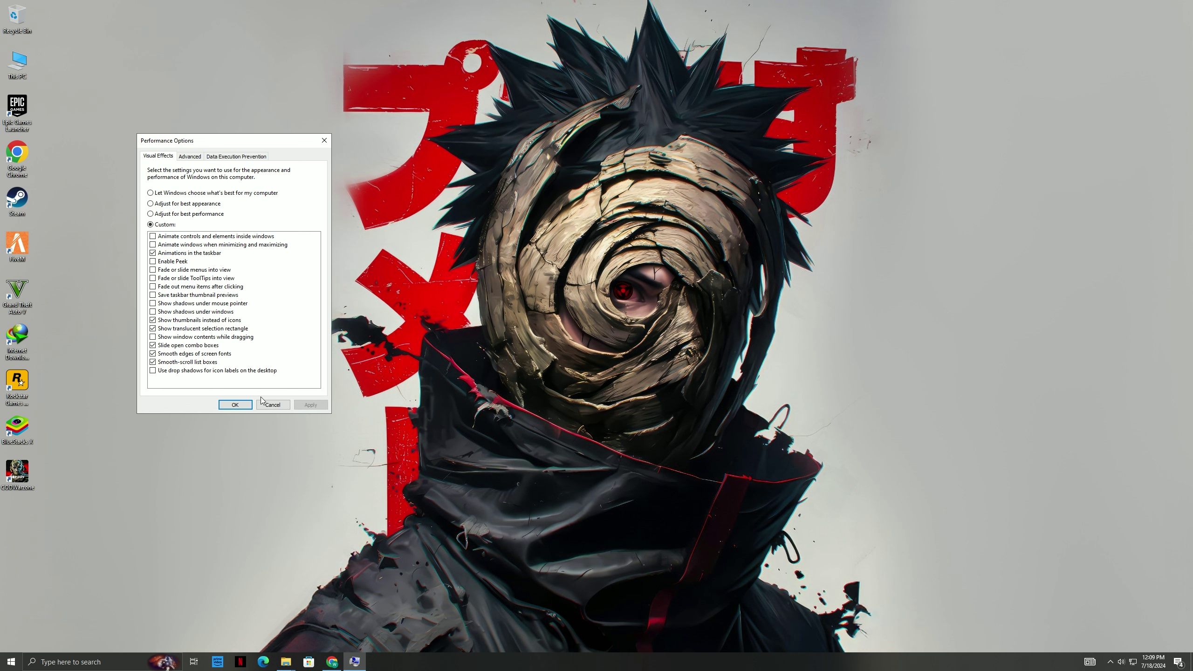
left_click(240, 404)
Step: Turn off transparency effects in the desktop color personalization settings, then close the settings window
right_click(649, 224)
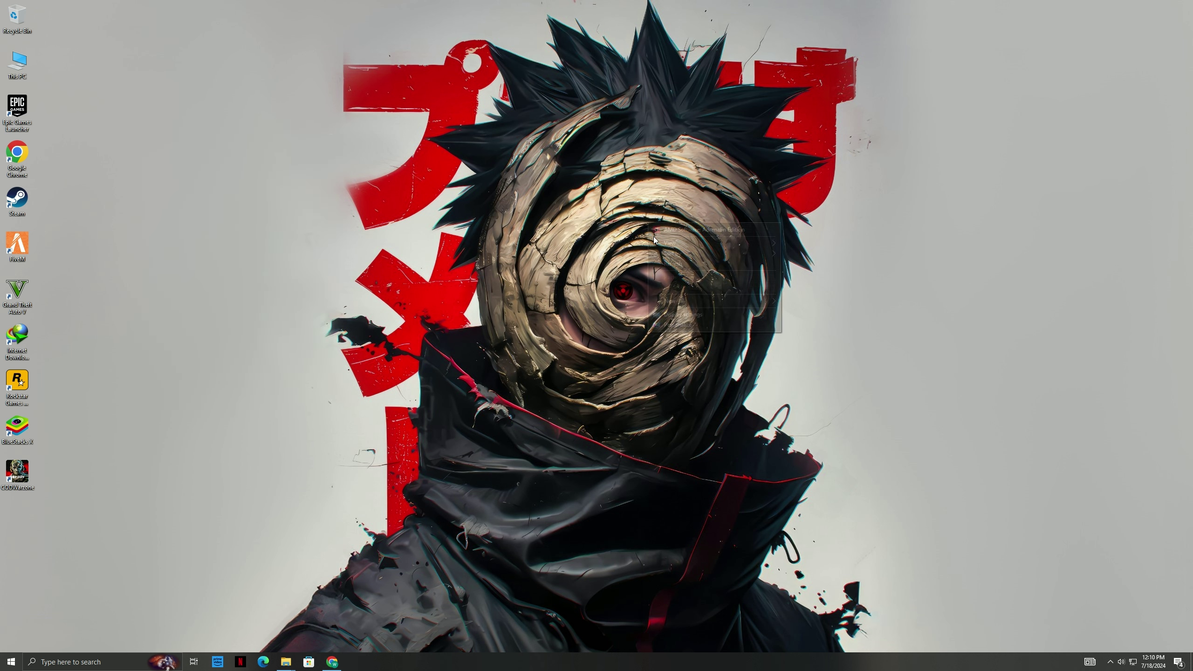
left_click(676, 325)
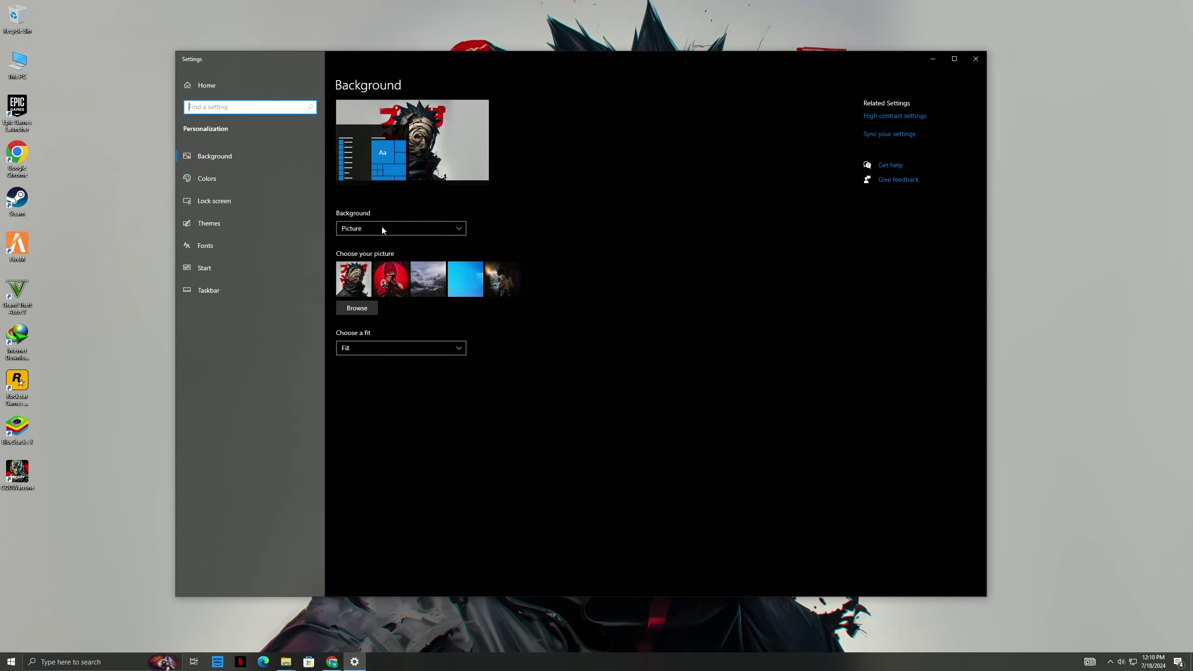
left_click(202, 183)
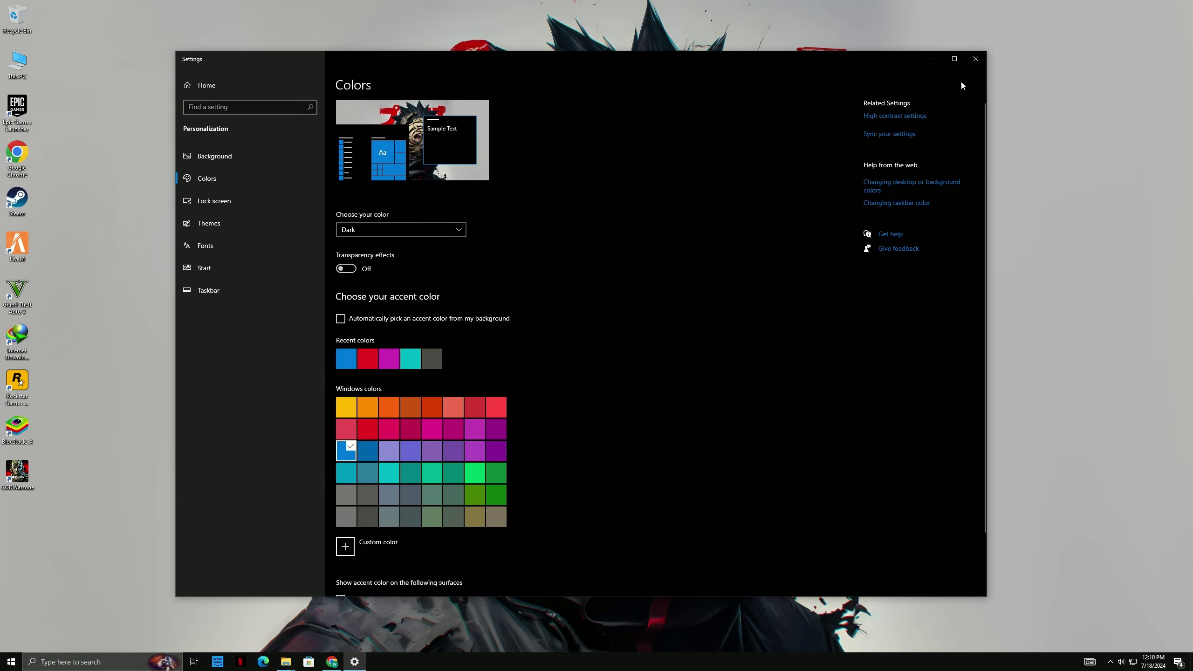
left_click(975, 58)
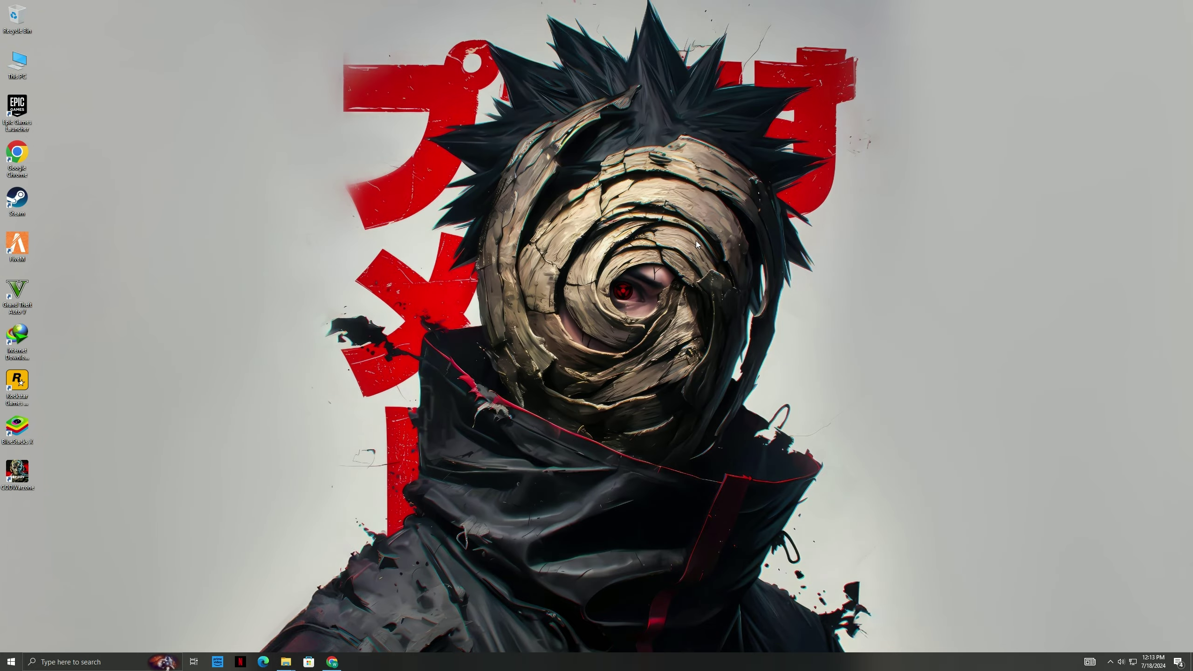
Step: Open the storage settings from the desktop, remove the selected temporary files from the local disk, and refresh the desktop
right_click(695, 240)
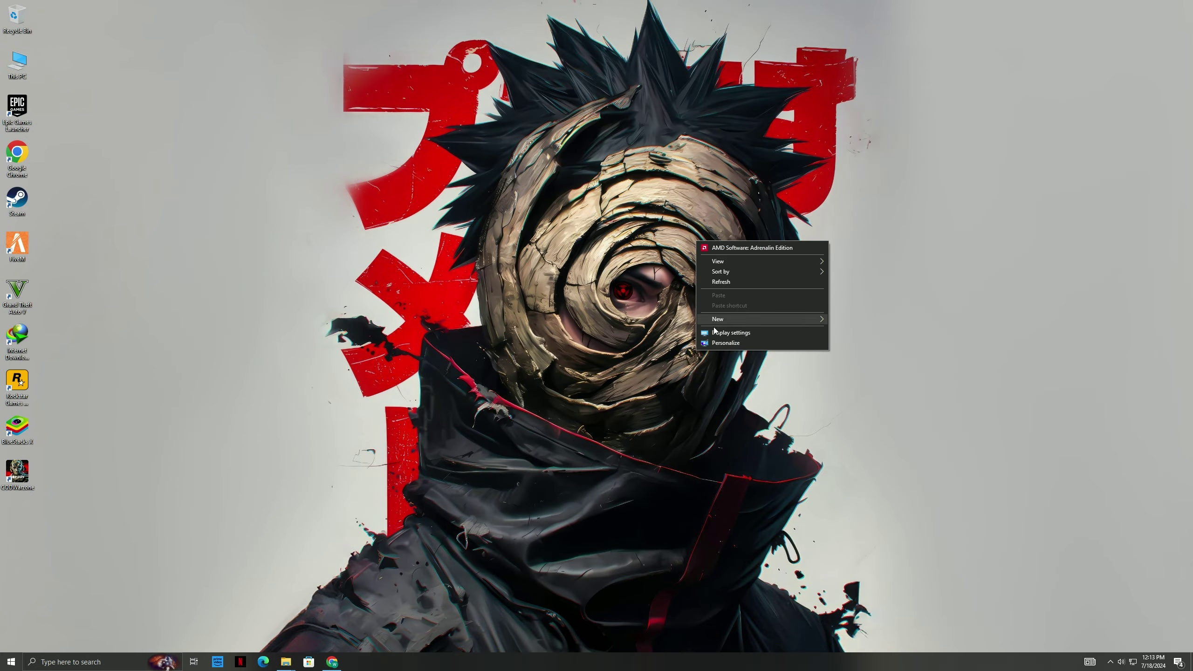
left_click(714, 331)
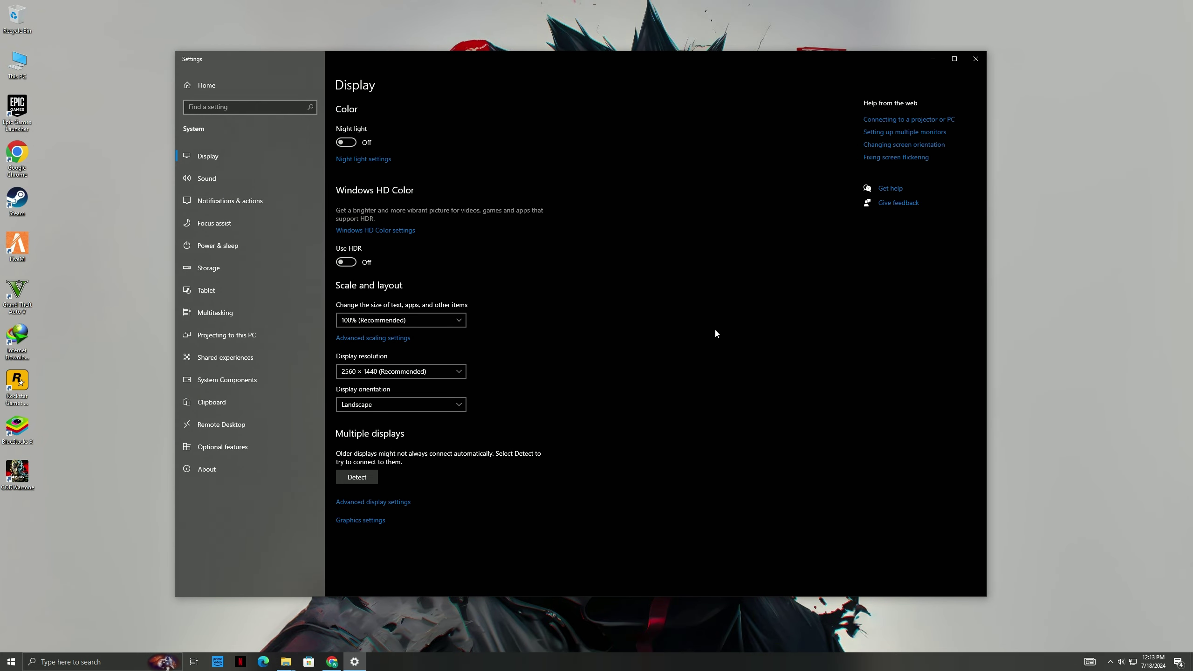
left_click(209, 271)
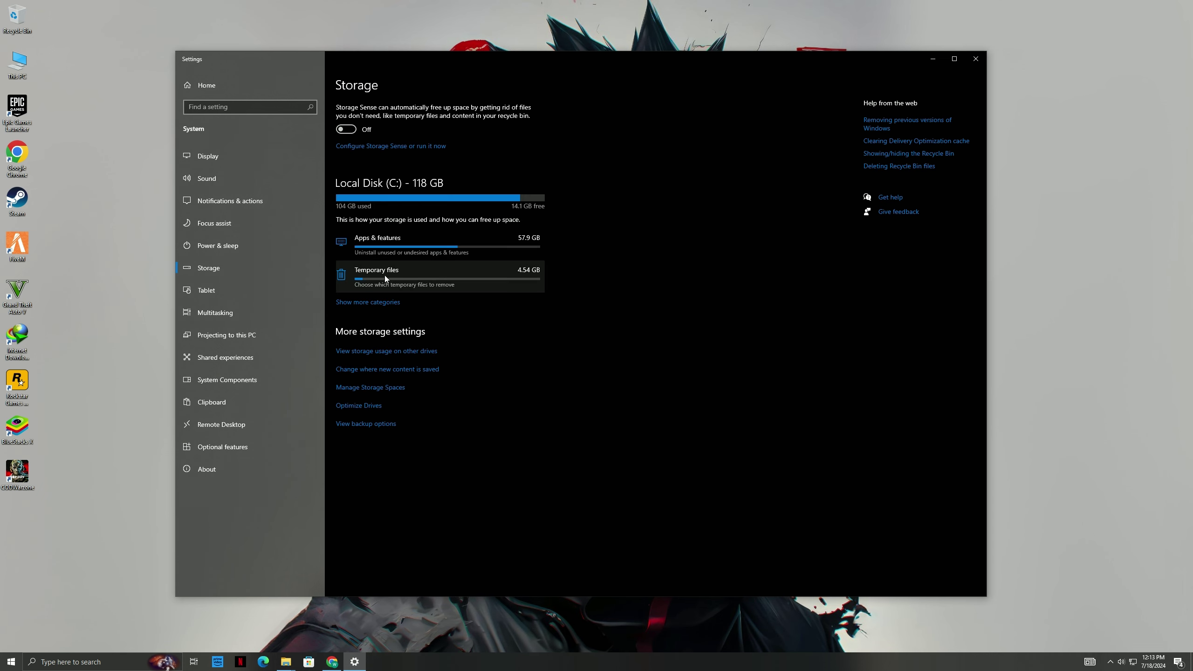
left_click(406, 282)
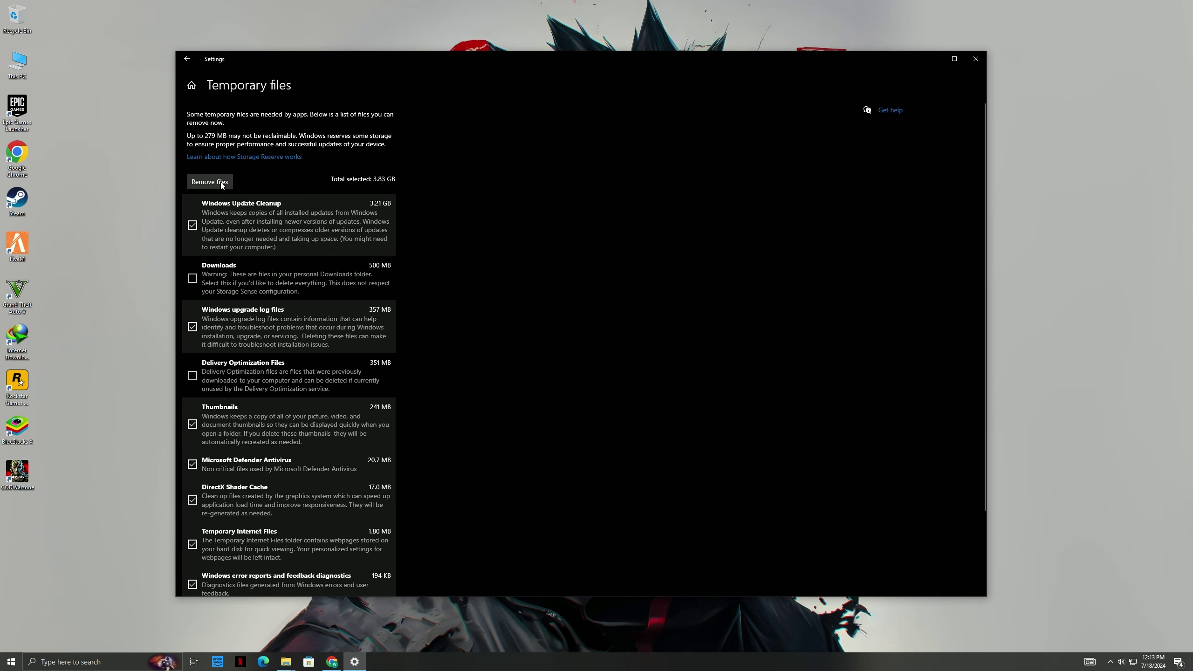
left_click(215, 181)
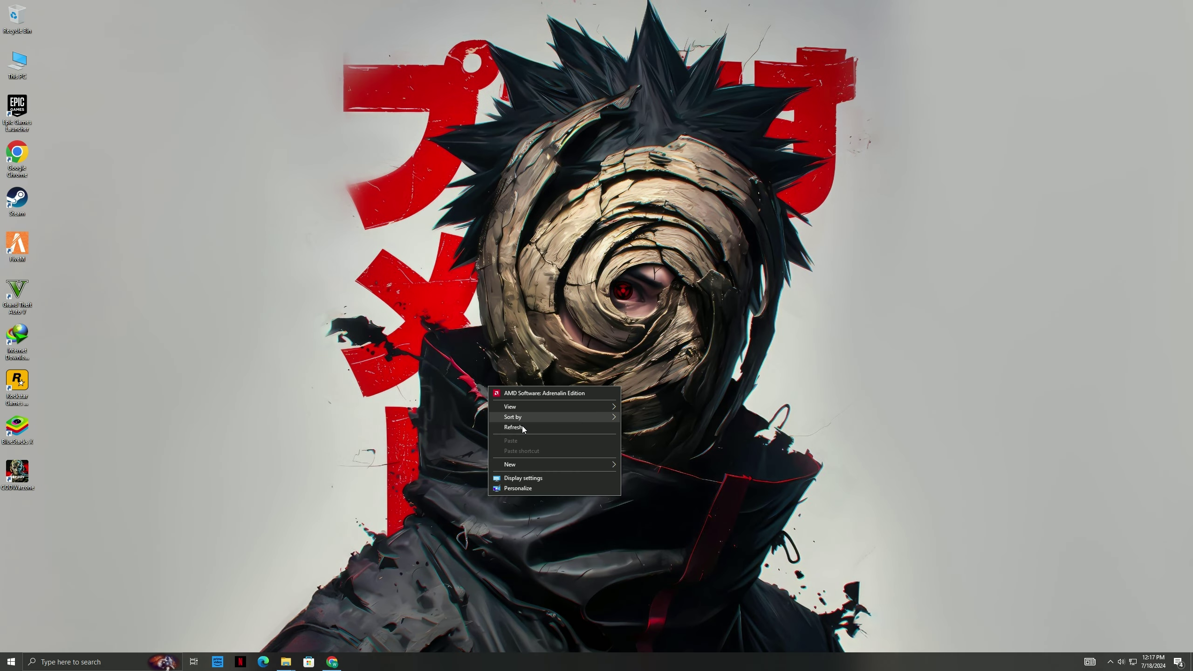
left_click(522, 427)
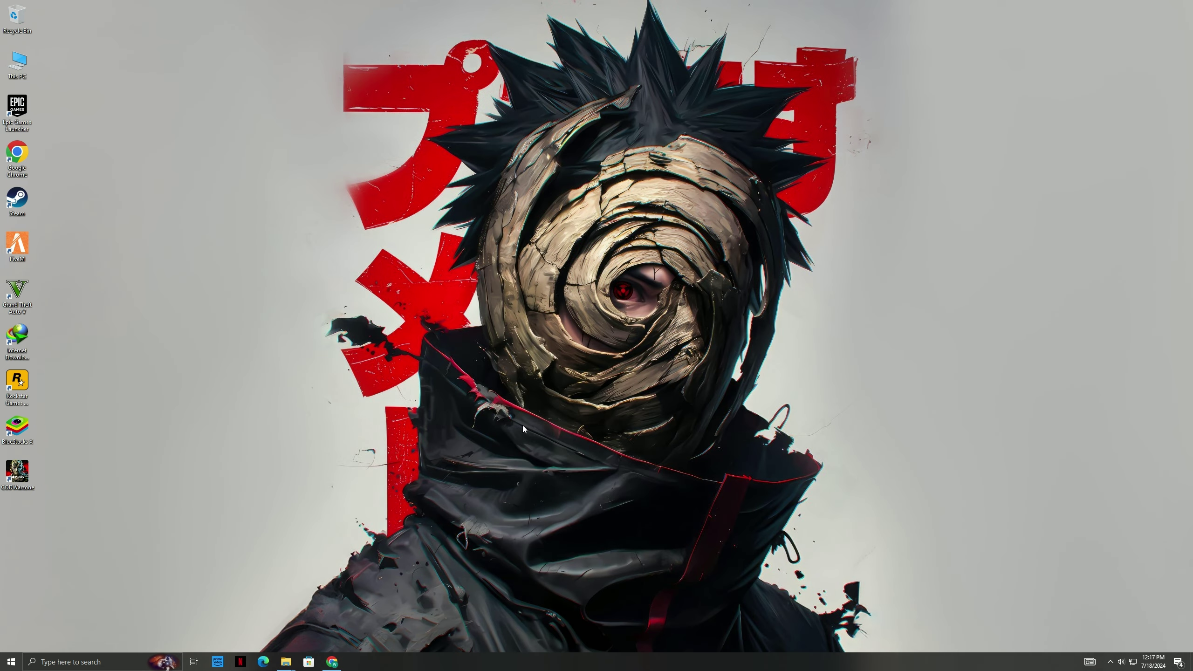
Step: Open the Windows Prefetch folder by running "prefetch" and grant access to the folder
key("super+r")
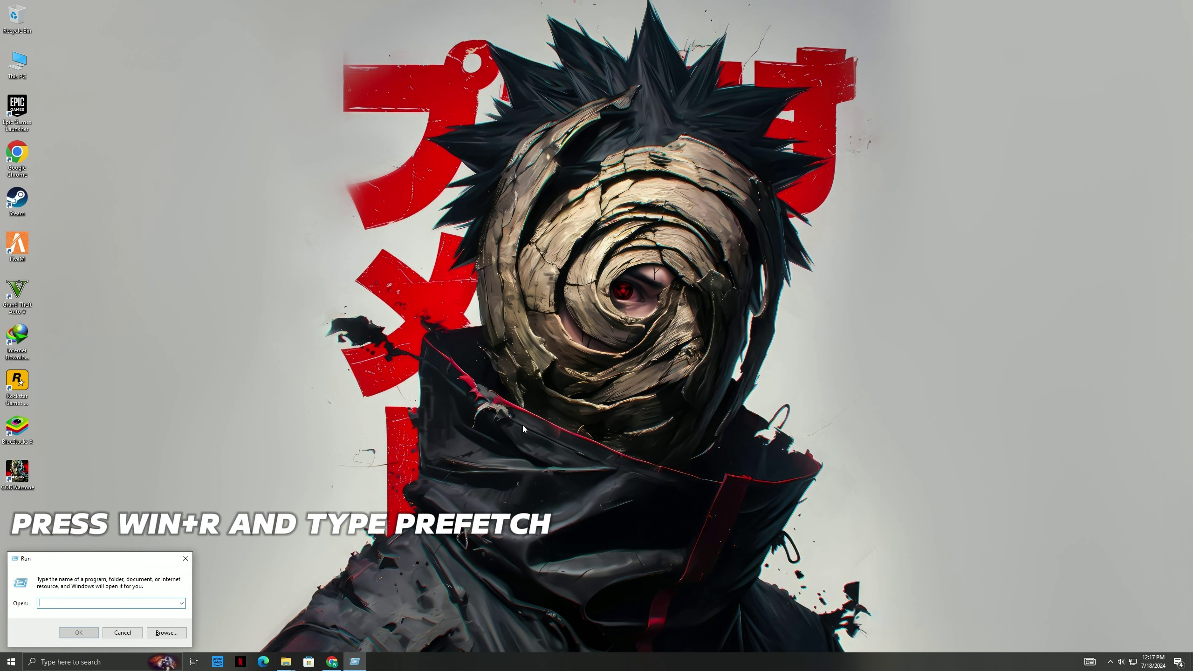
type("pref")
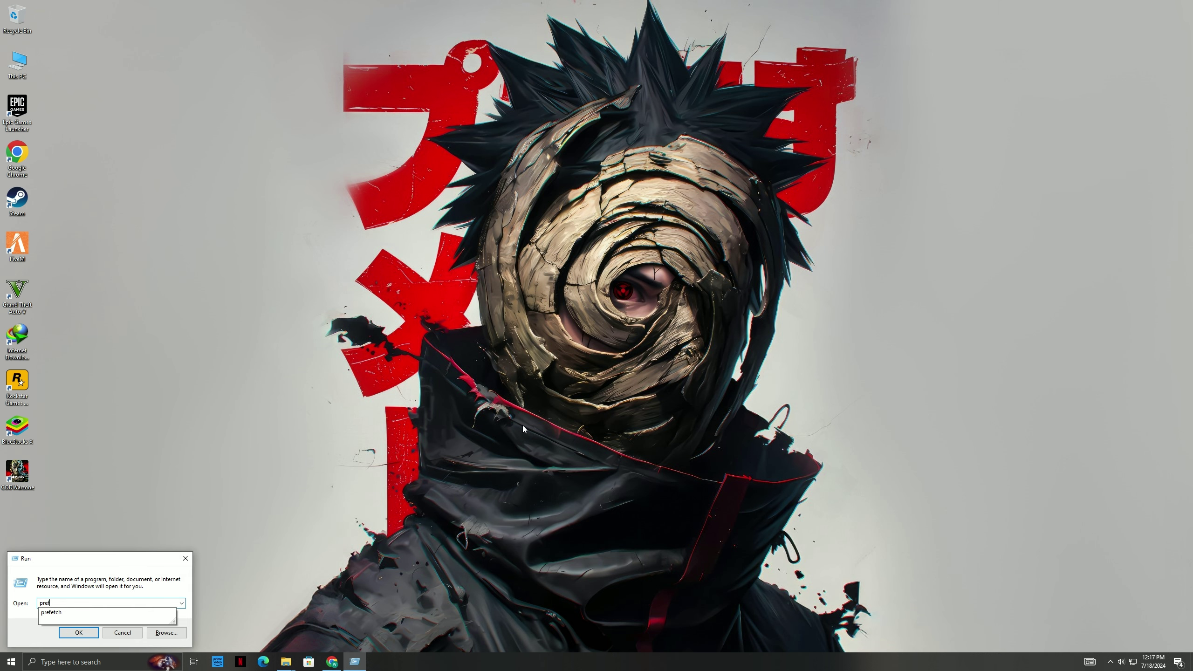
type("etch")
key("Return")
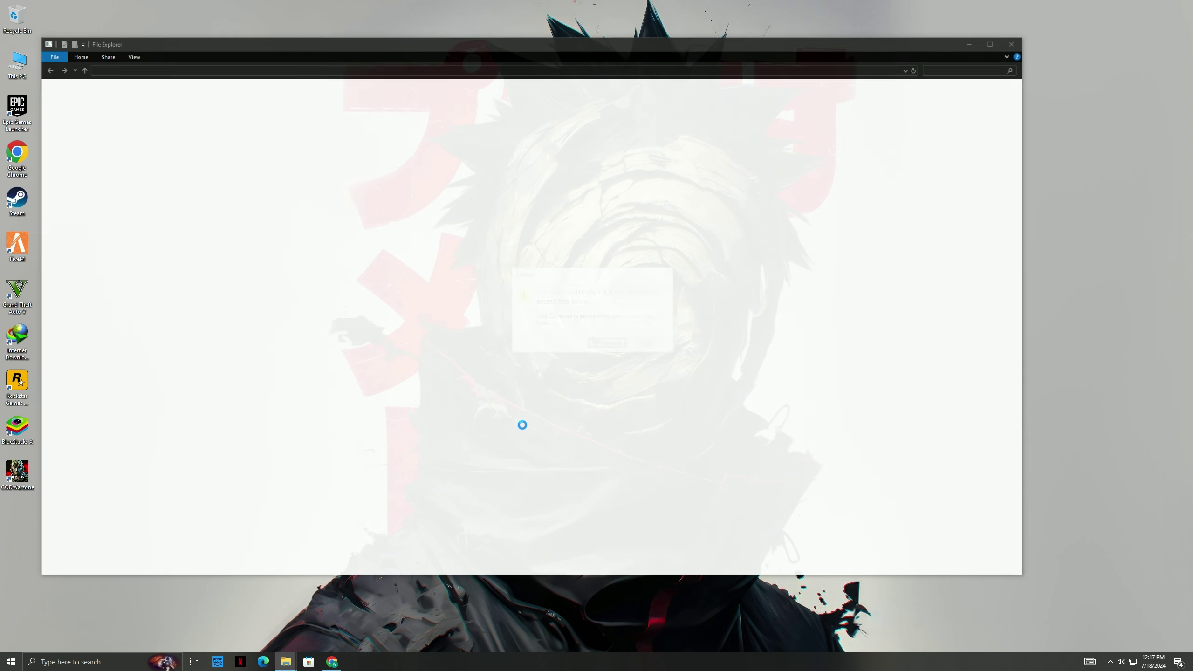
left_click(606, 343)
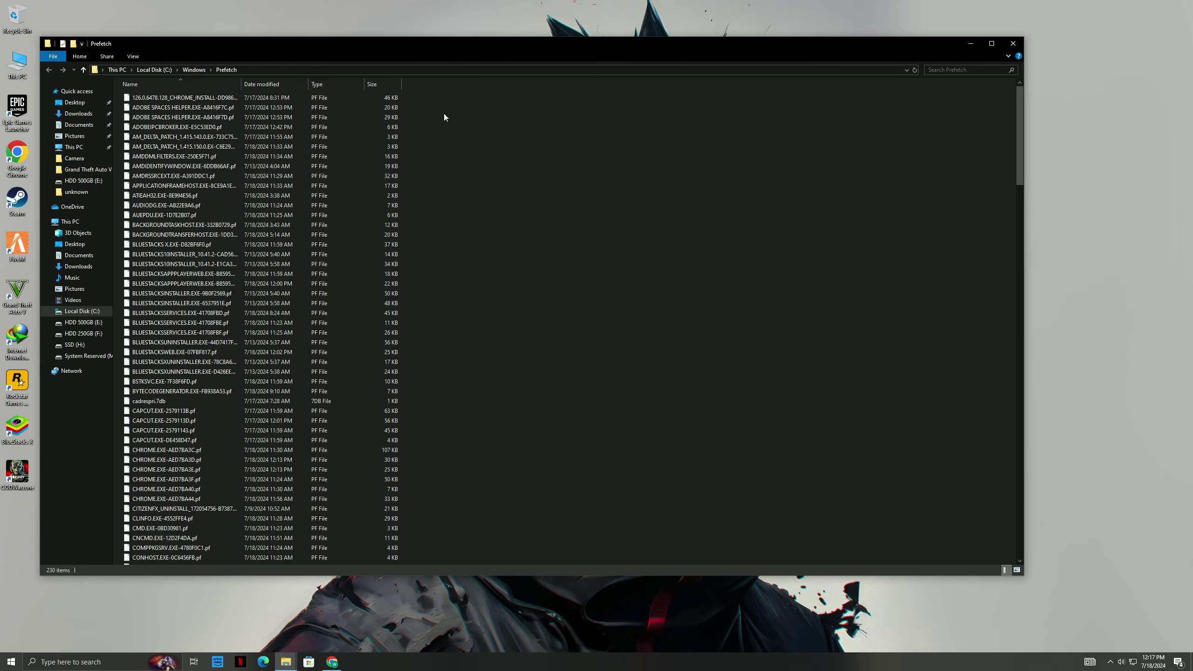
Step: Delete all files in the Prefetch folder, skip the file that is in use, and close the folder
left_click_drag(444, 113, 379, 459)
key("ctrl+a")
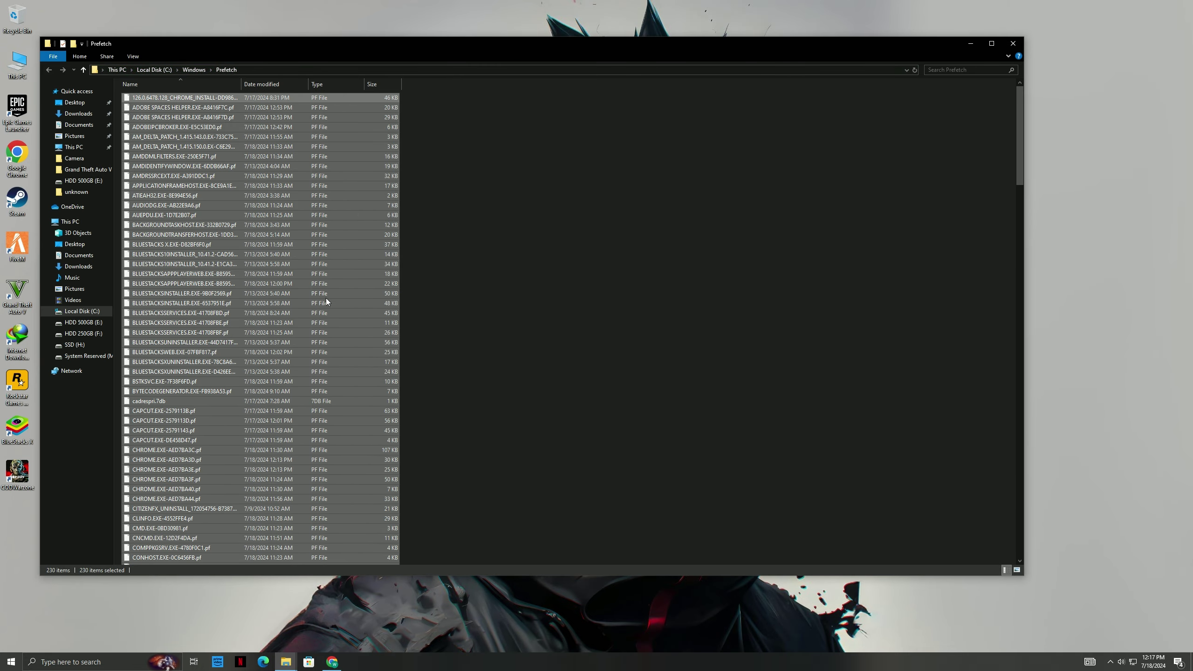
right_click(317, 295)
left_click(344, 414)
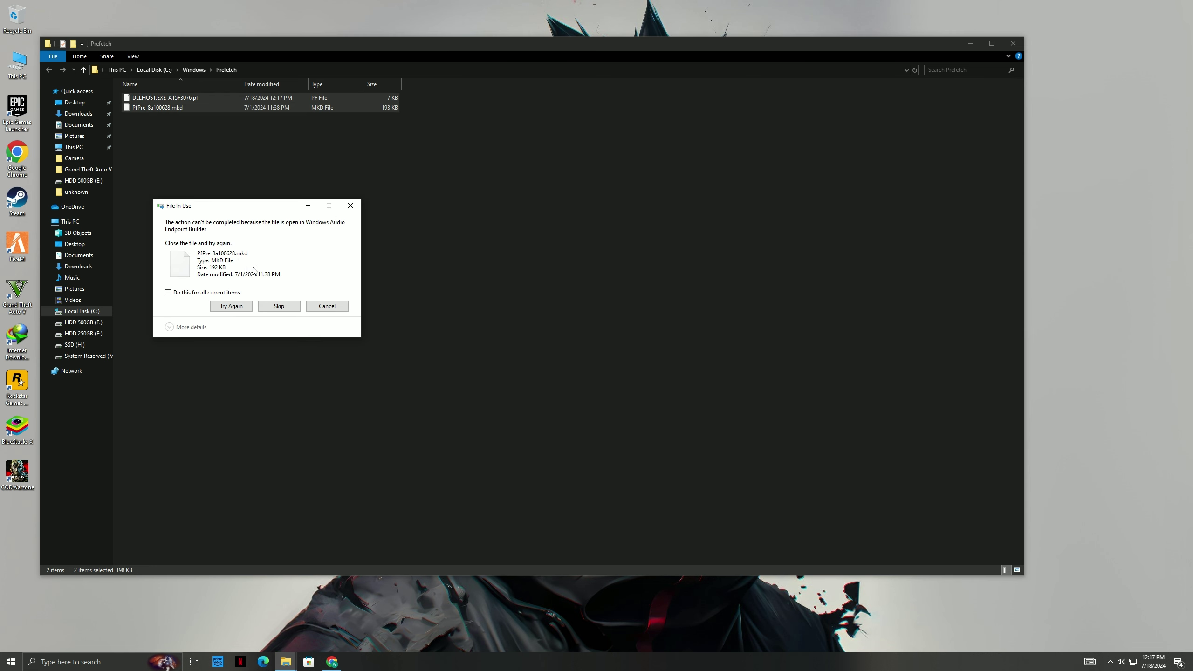
left_click(278, 305)
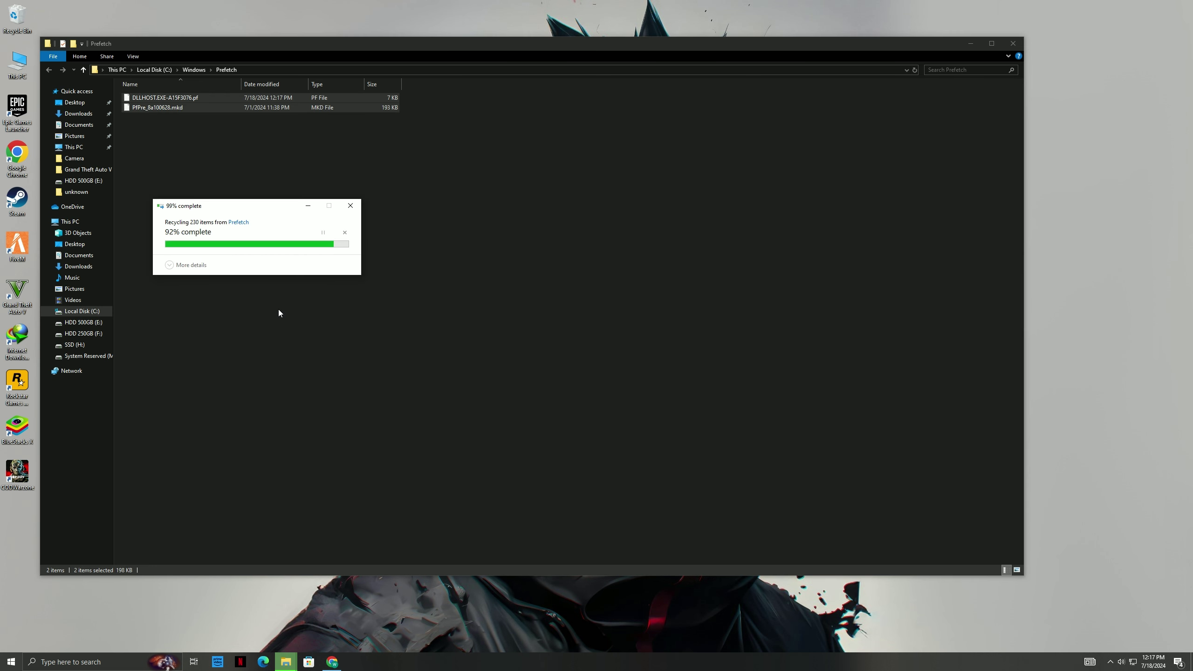
left_click(1012, 42)
Step: Empty the Recycle Bin and confirm permanently deleting all of its items
right_click(18, 14)
left_click(40, 30)
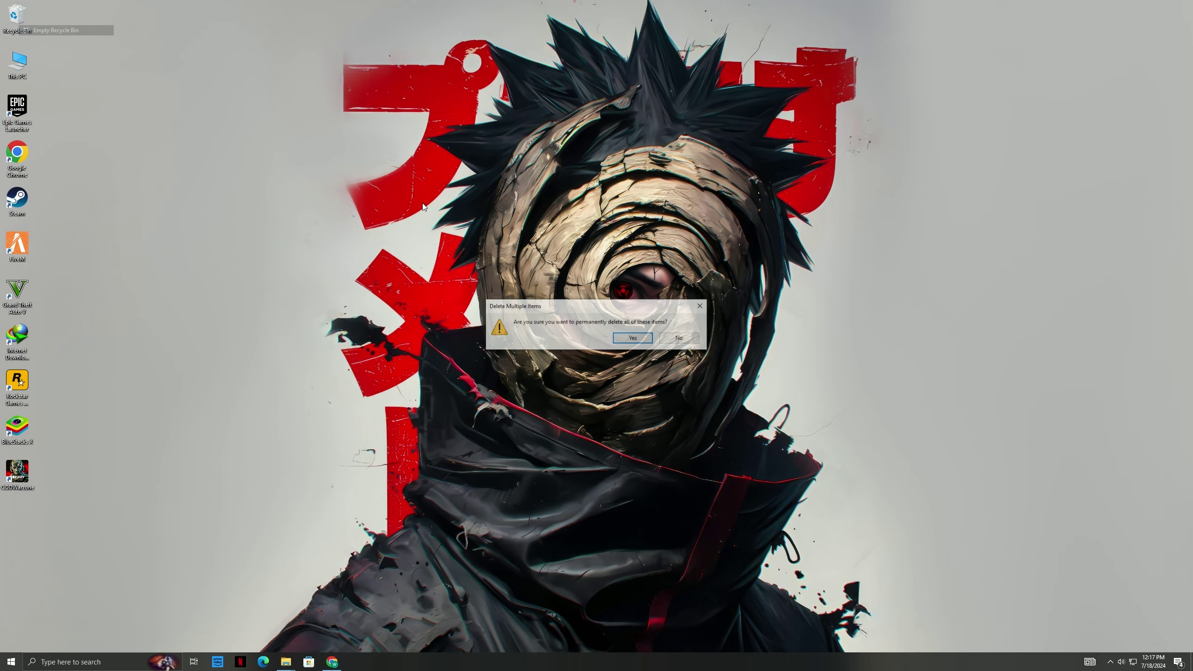
key("Return")
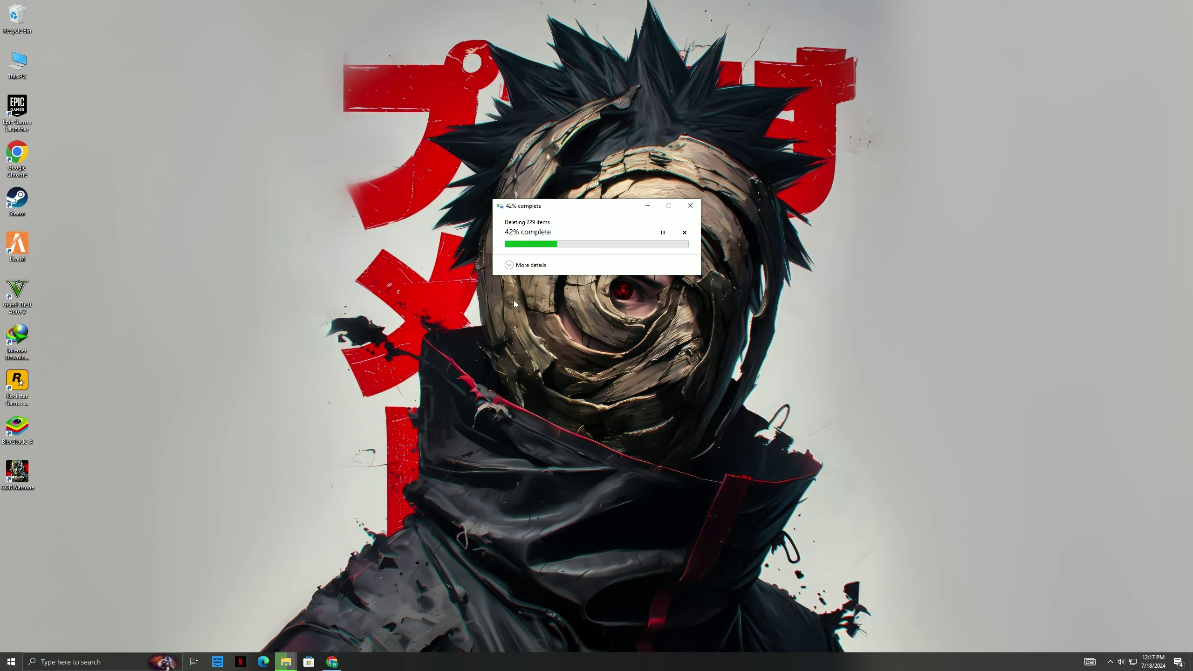
left_click(271, 556)
Step: Open the Windows Temp folder by running "temp"
key("super+r")
key("BackSpace")
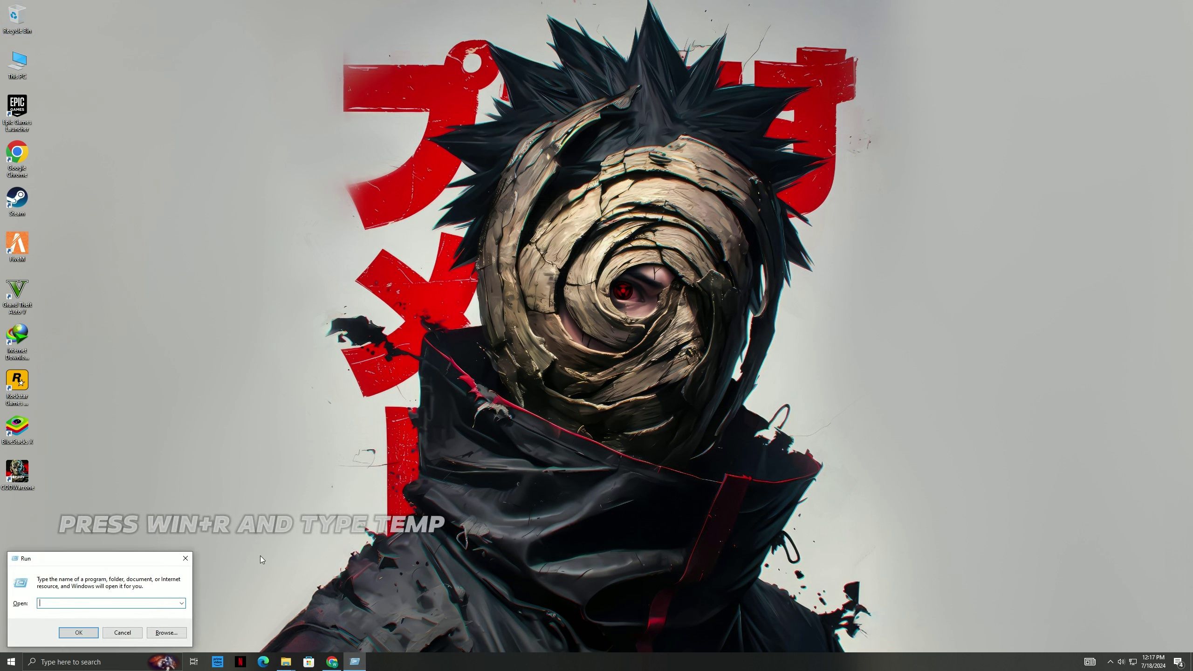
type("temp")
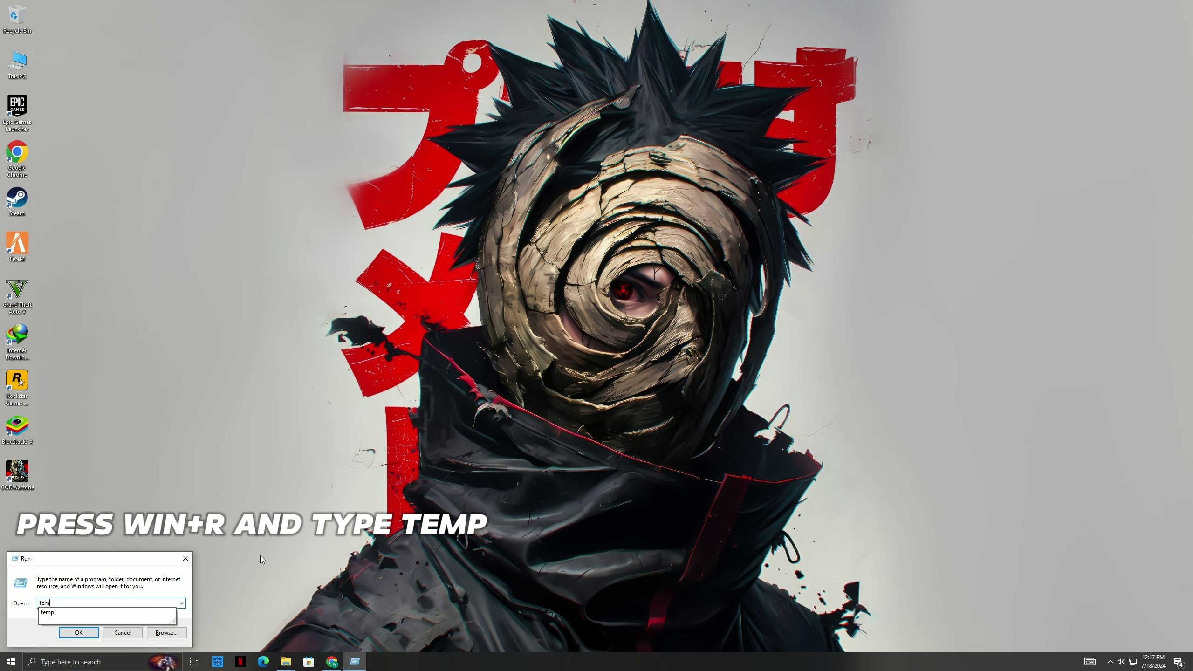
key("Return")
Step: Delete everything in the Windows Temp folder, allow the deletion to continue, and close the folder
left_click_drag(251, 500, 246, 111)
right_click(246, 111)
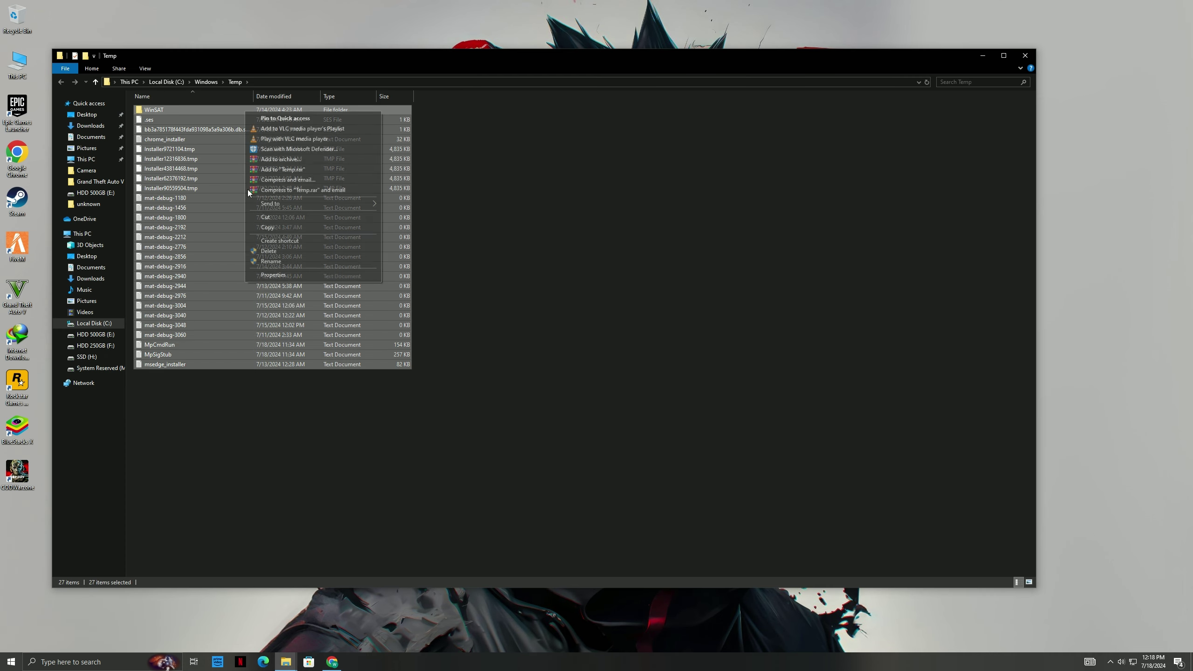
left_click(278, 253)
left_click(566, 285)
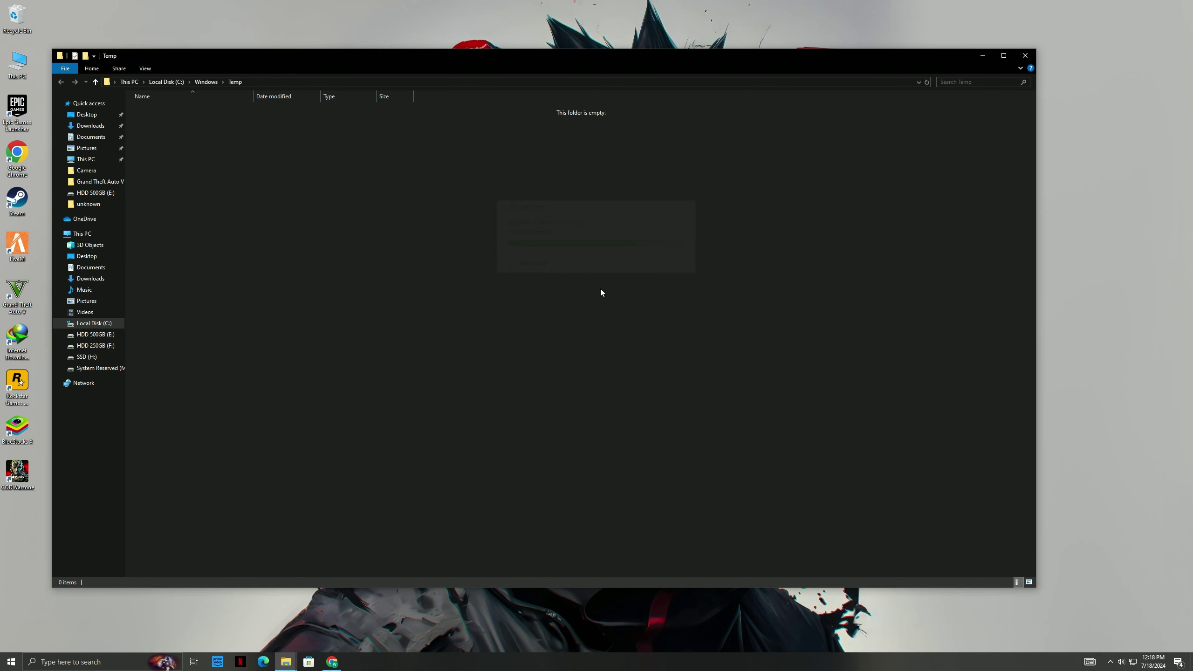
left_click(1024, 55)
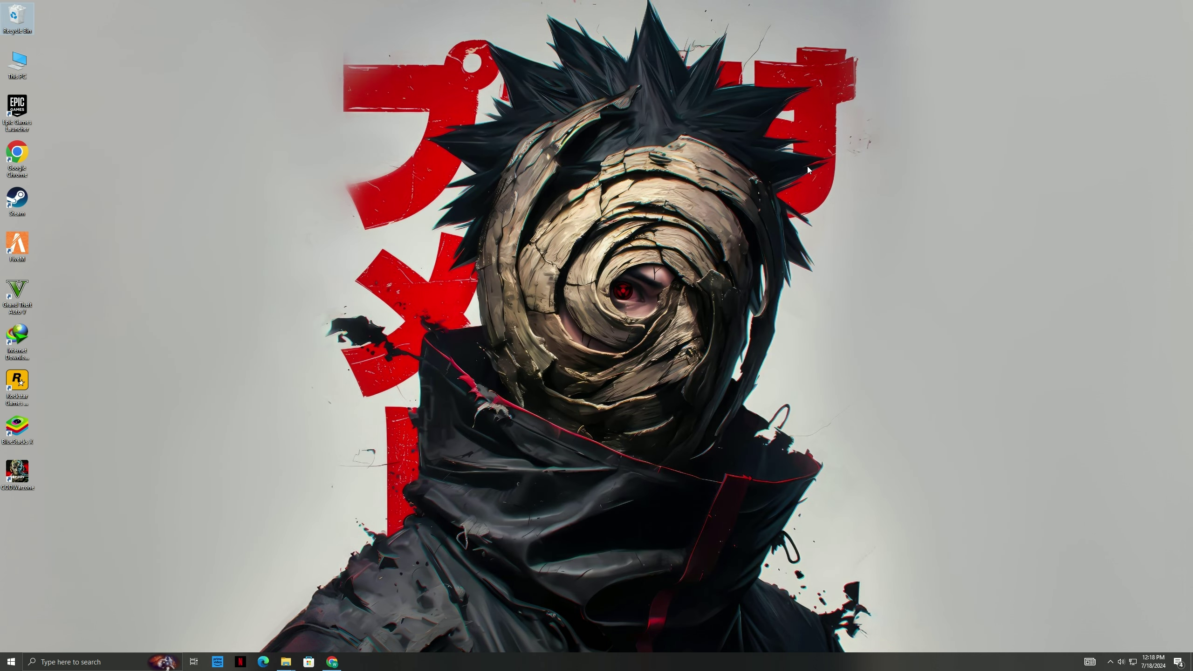
Step: Open the user account's local Temp folder by running "%temp%"
key("super+r")
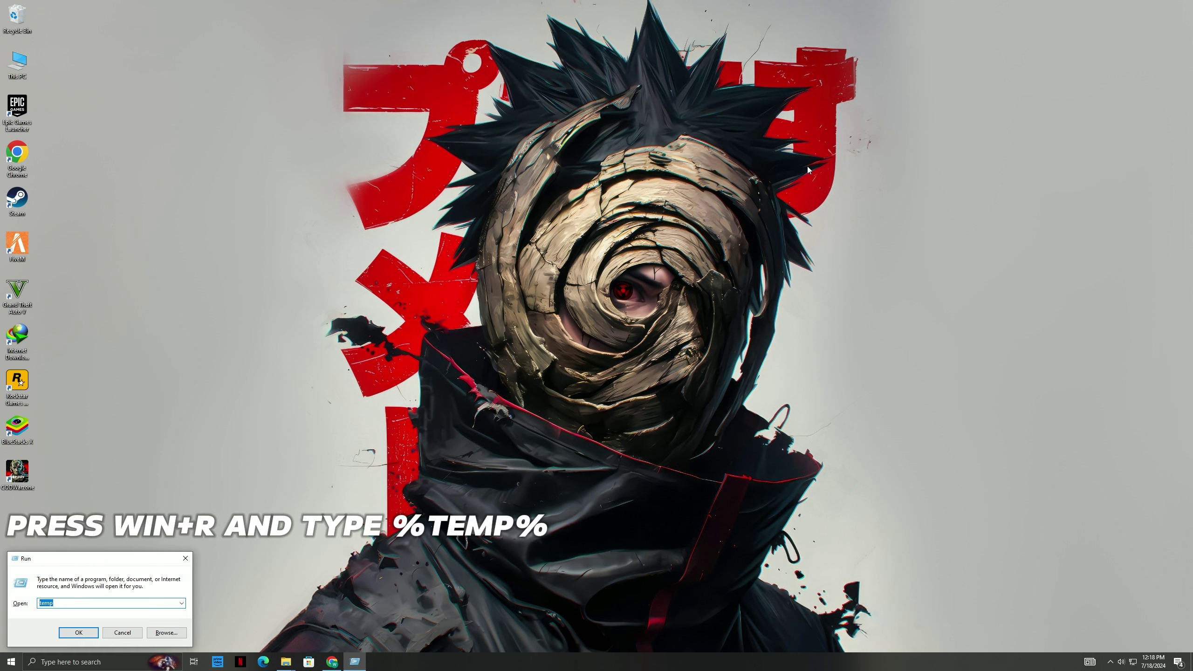
type("%")
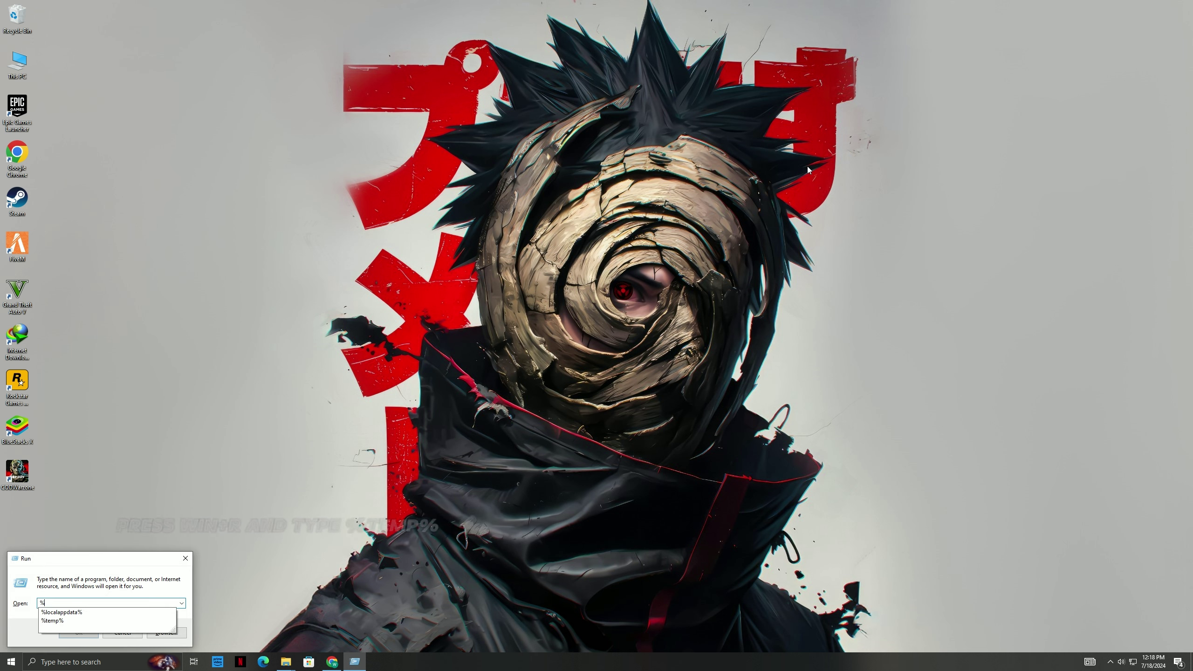
type("temp")
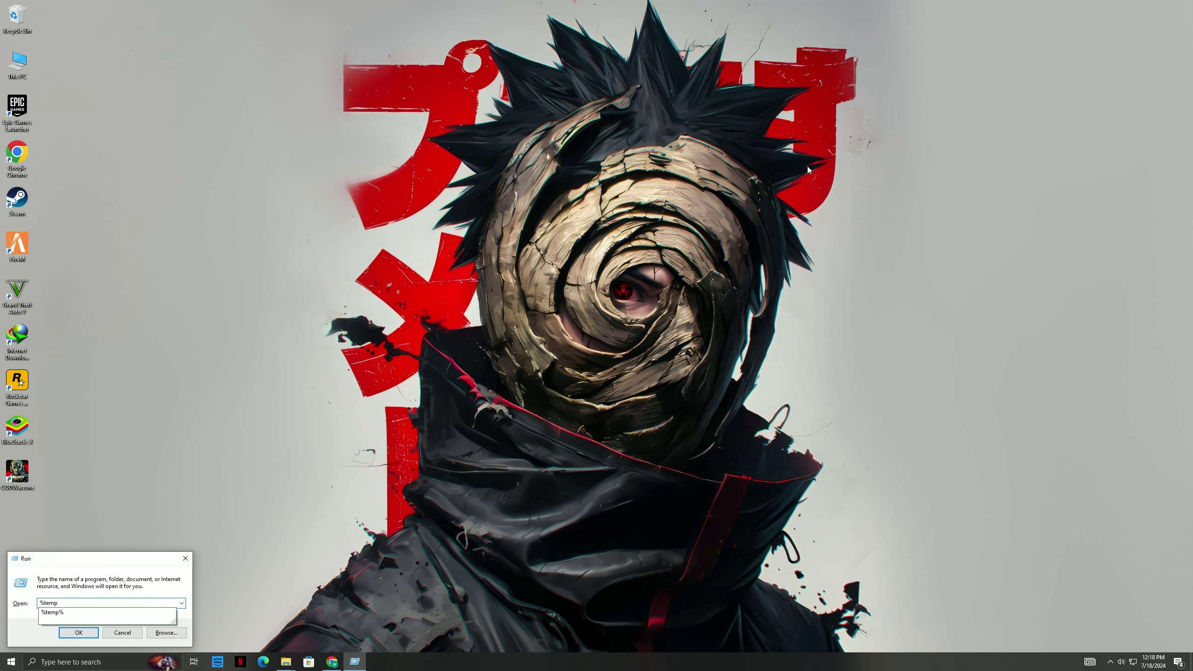
type("%")
key("Return")
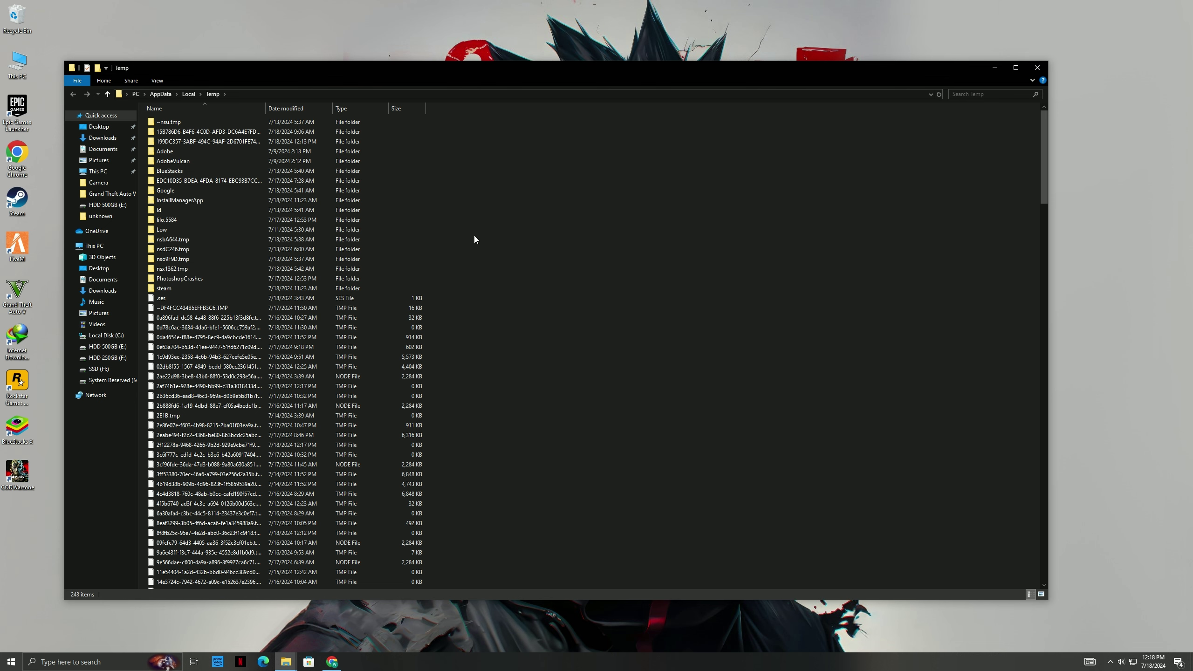
Step: Delete all items in the local AppData Temp folder, skip those in use, and close the folder
left_click_drag(512, 179, 349, 476)
key("ctrl+a")
right_click(390, 308)
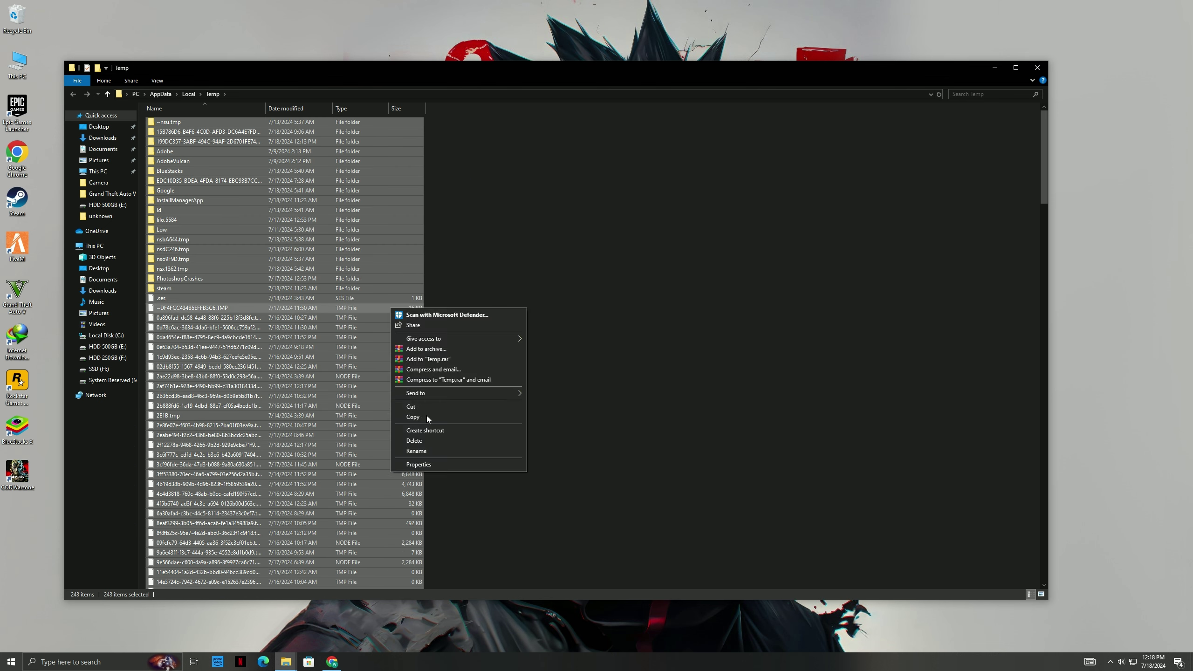
left_click(421, 440)
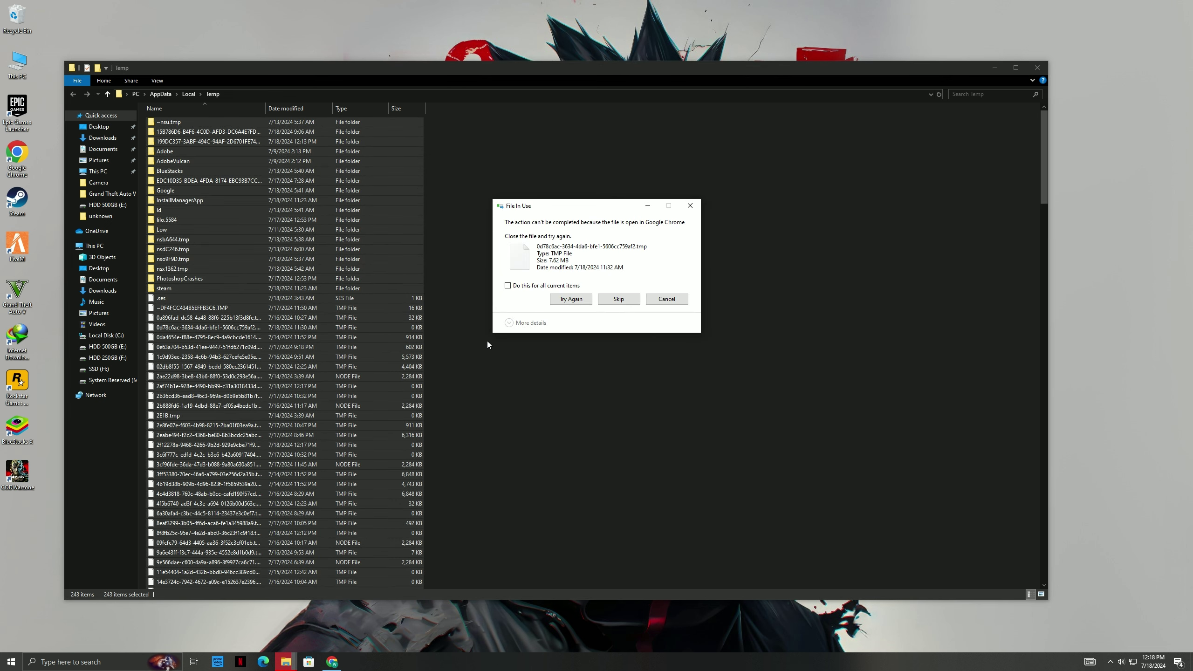
left_click(618, 298)
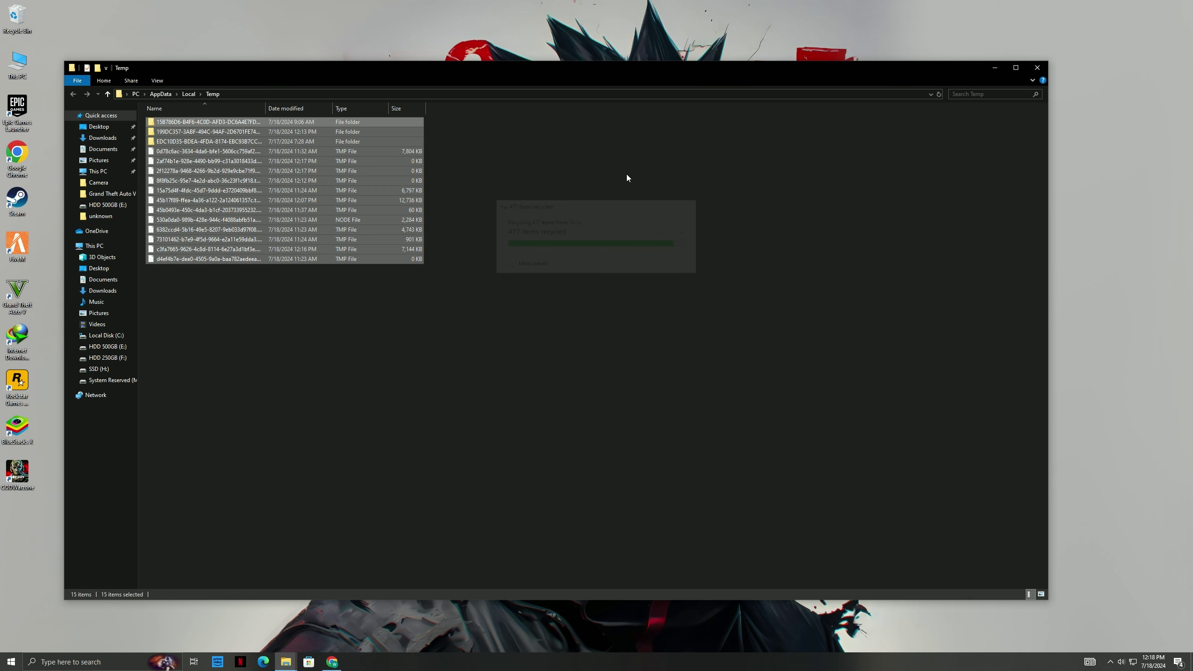
left_click(1037, 67)
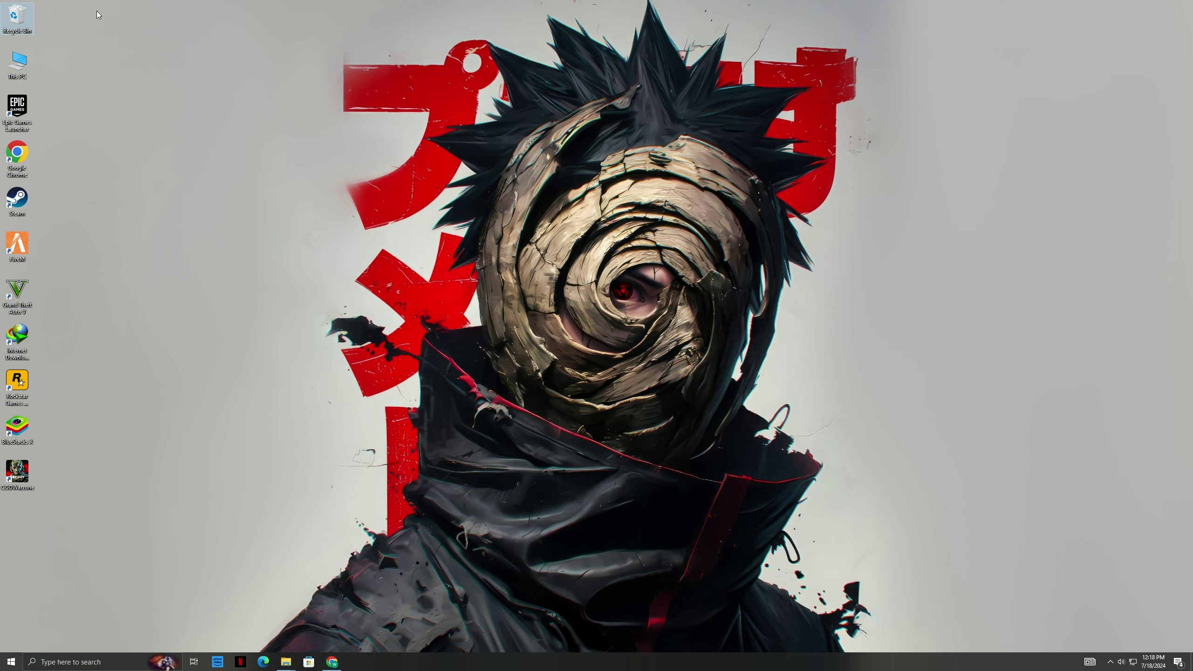
Step: Empty the Recycle Bin permanently, refresh the desktop, and grant administrator permission for all current items
right_click(28, 12)
left_click(62, 26)
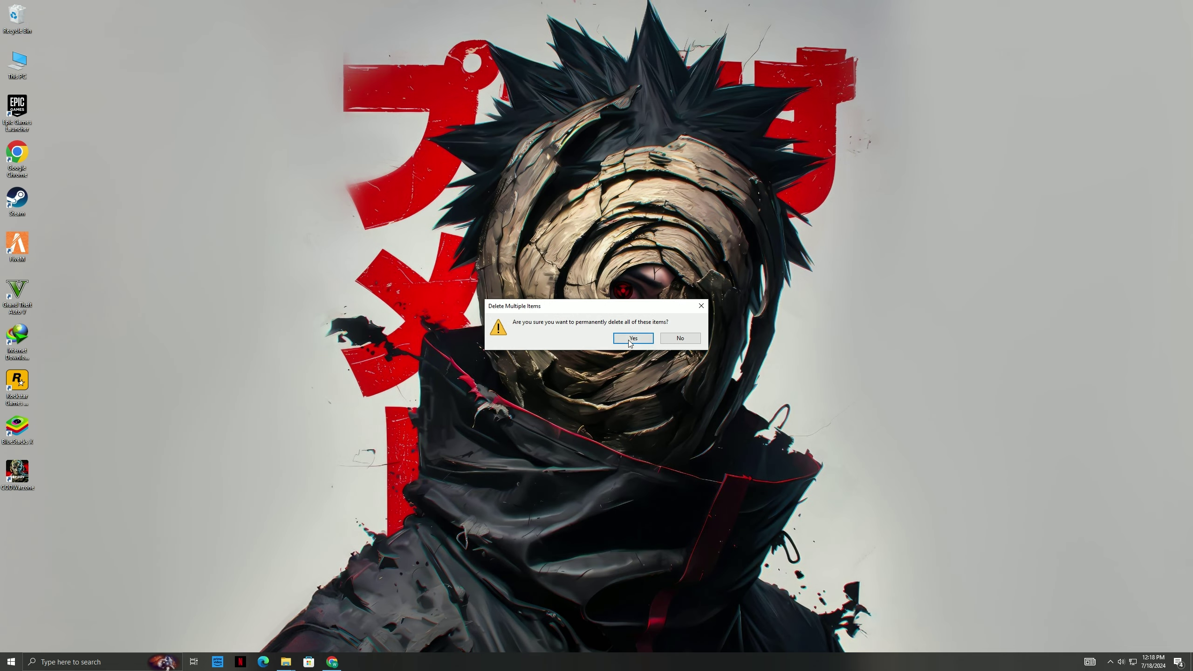
key("Return")
right_click(595, 317)
left_click(637, 356)
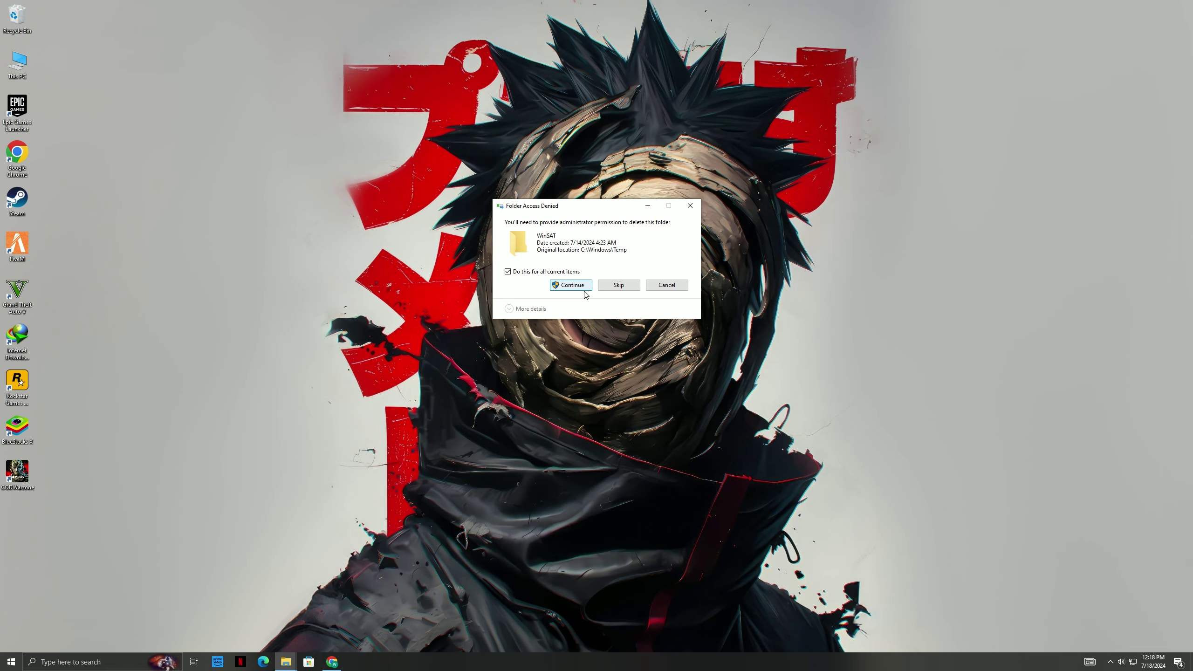
left_click(581, 286)
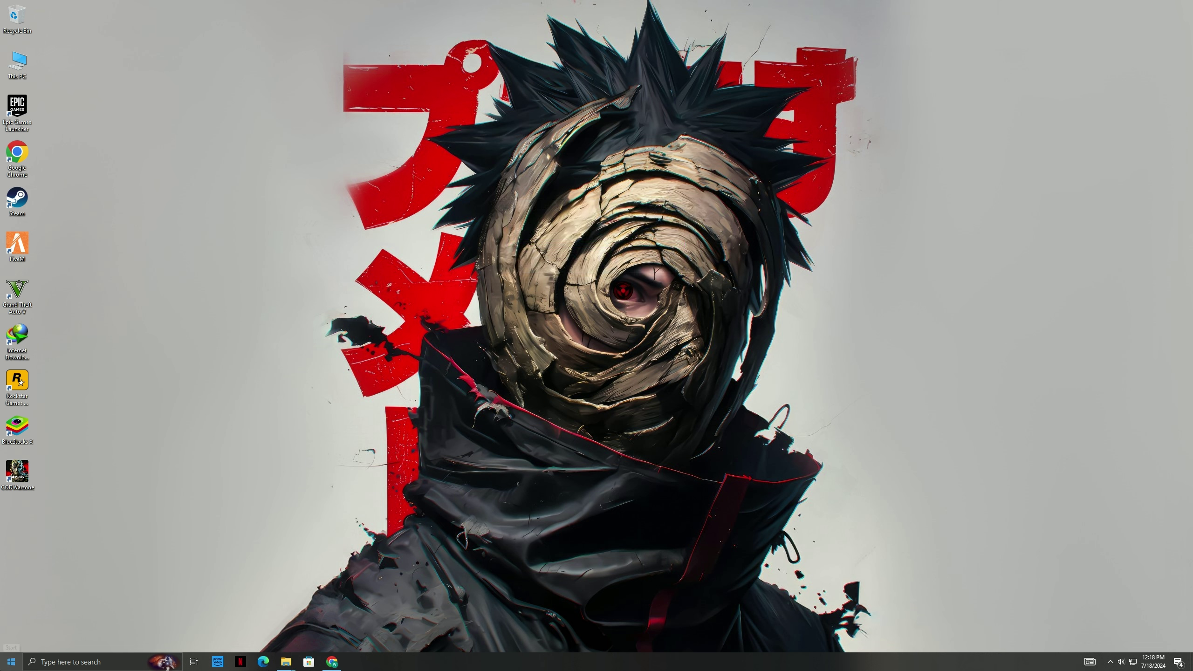
Step: Search for "ms config", open System Configuration, and bring up the advanced boot options for Windows 10
left_click(10, 662)
type("ms c")
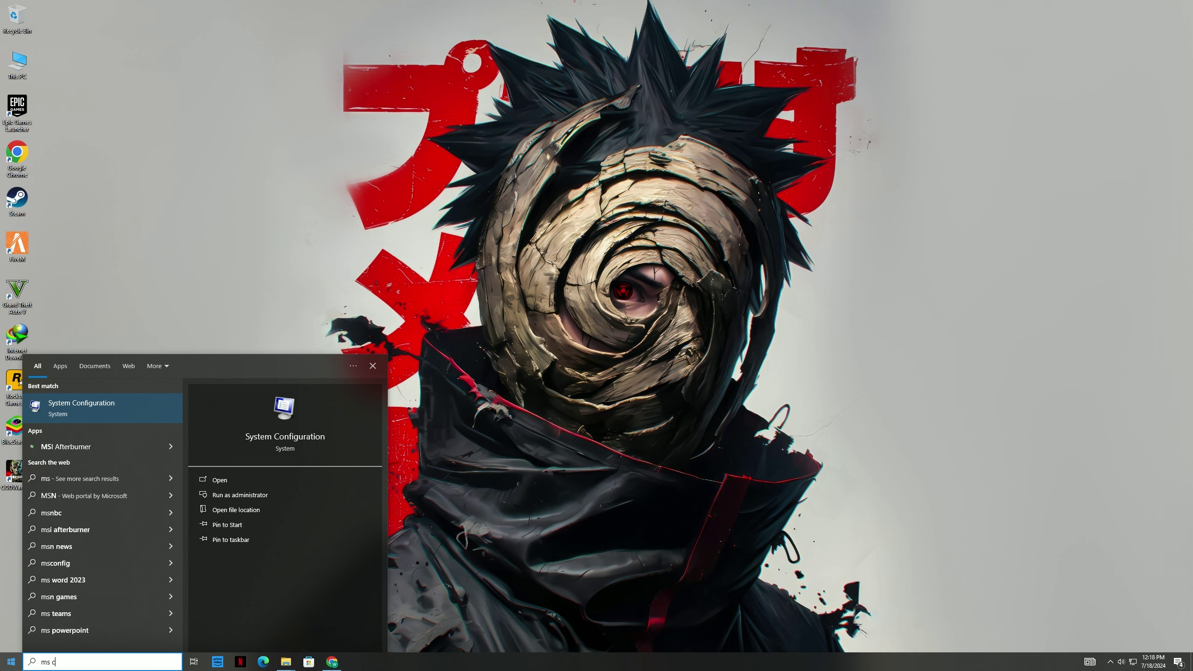
type("onfig")
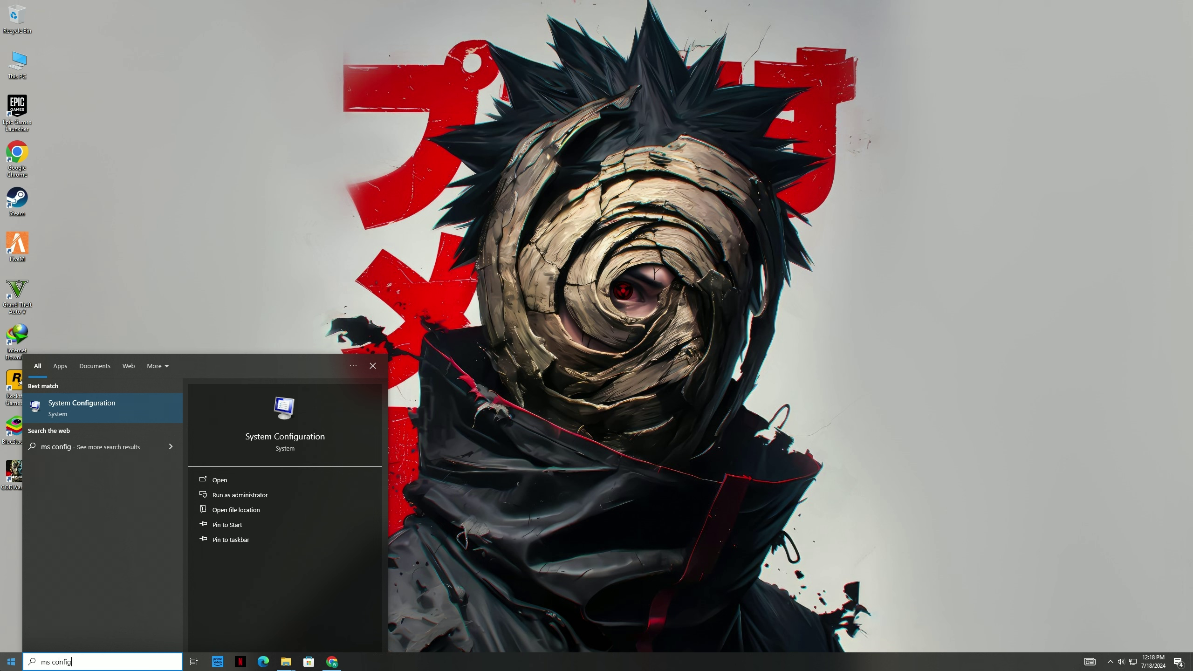
left_click(65, 407)
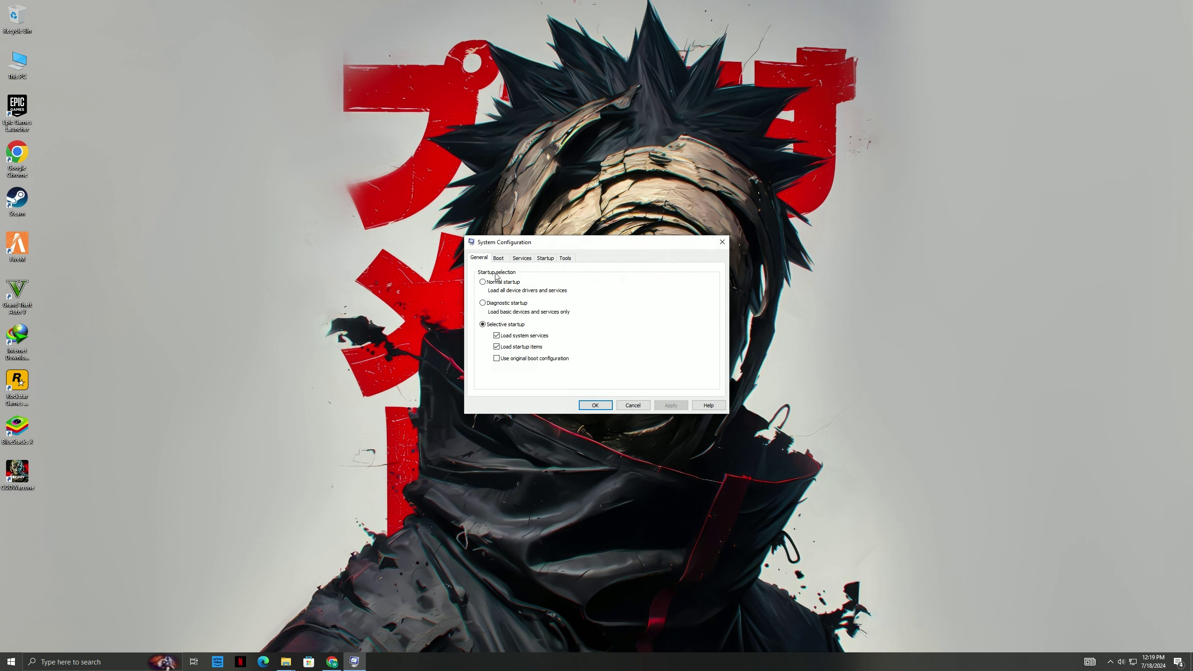
left_click(496, 260)
left_click(503, 325)
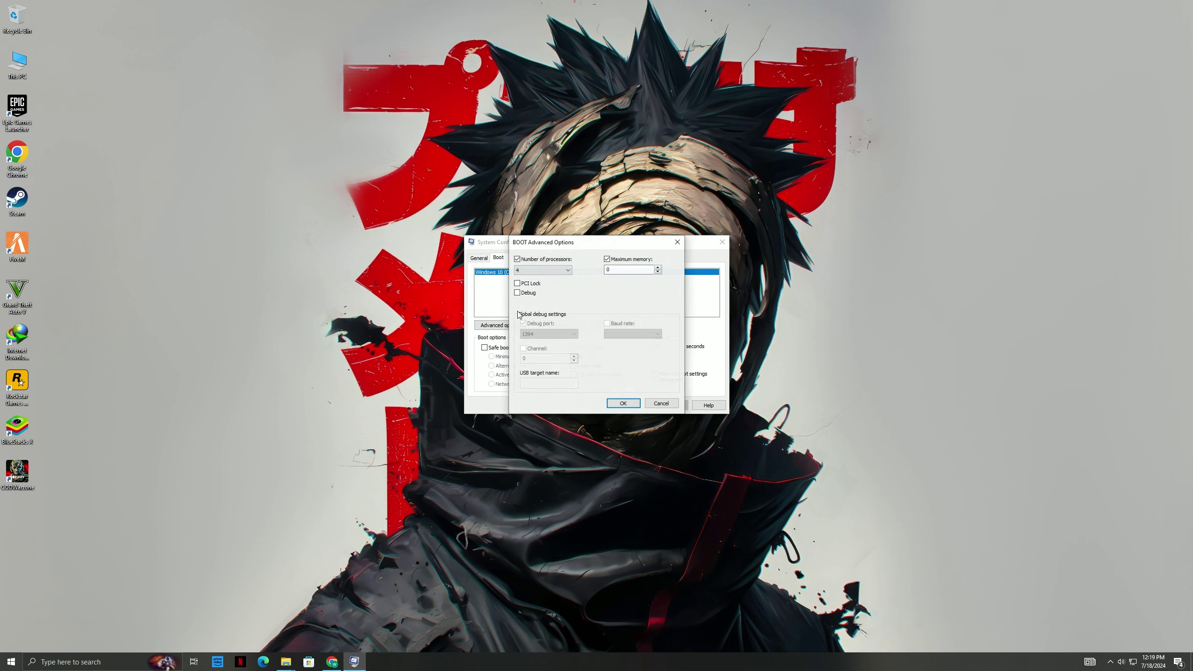
Step: Toggle the maximum memory option in the advanced boot options and close that dialog
left_click(607, 262)
left_click(606, 259)
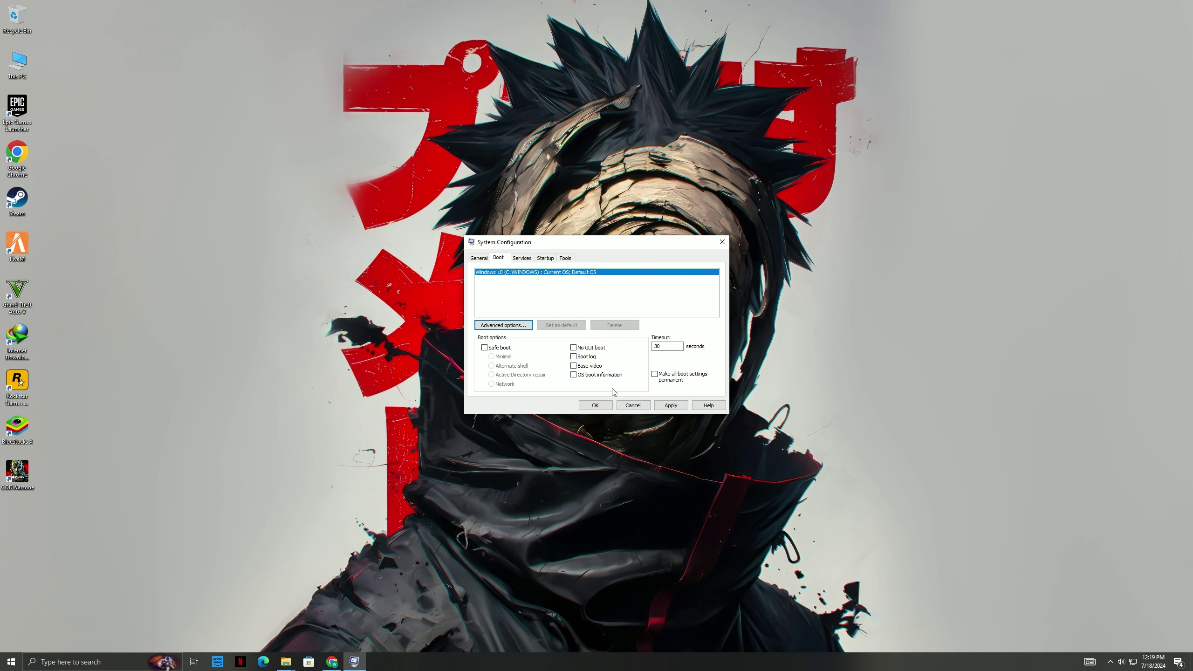
Step: Hide all Microsoft services, disable the two GoogleUpdater services, apply the change, and exit System Configuration without restarting
left_click(521, 258)
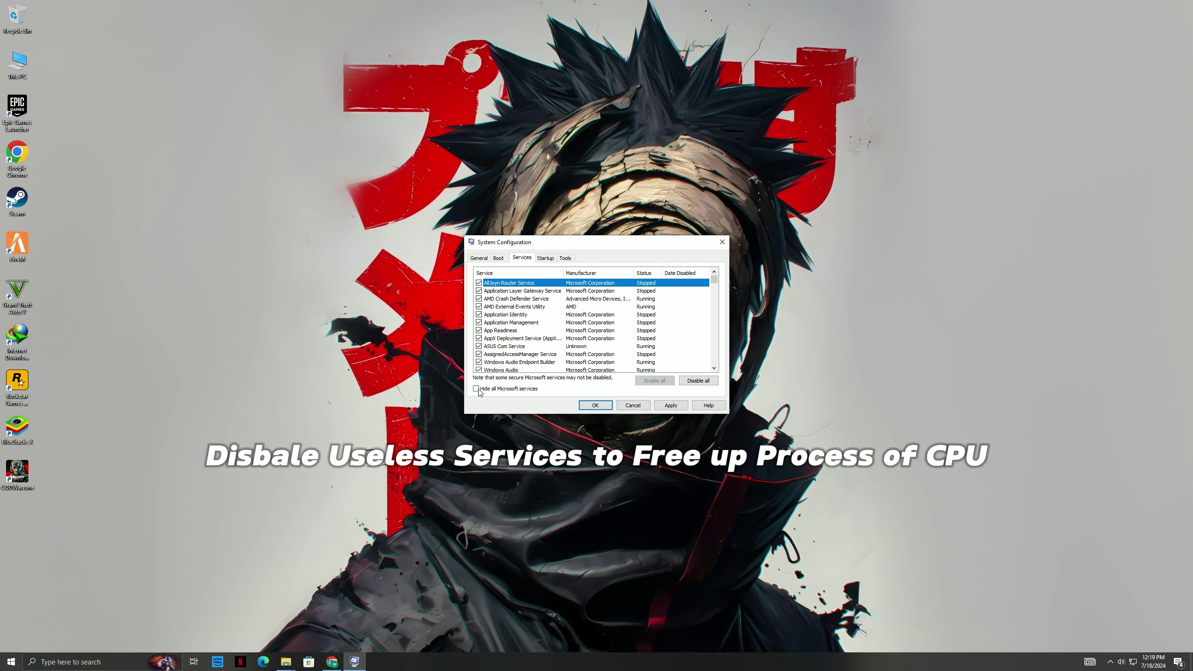
left_click(475, 388)
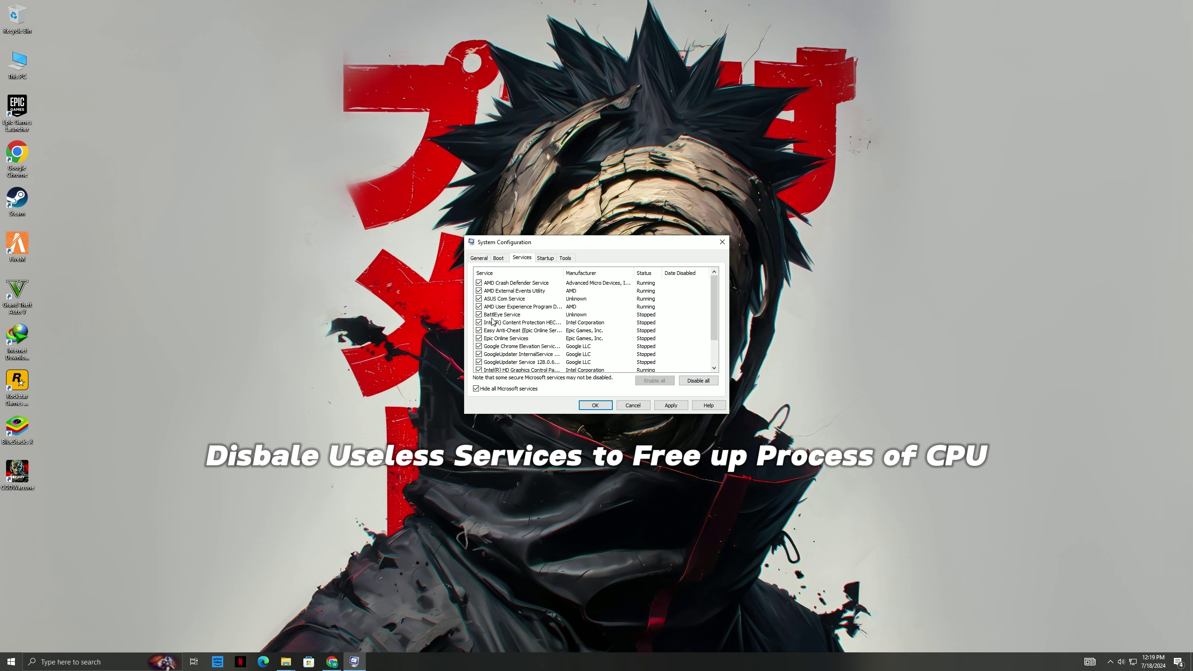
scroll(491, 321, "down", 2)
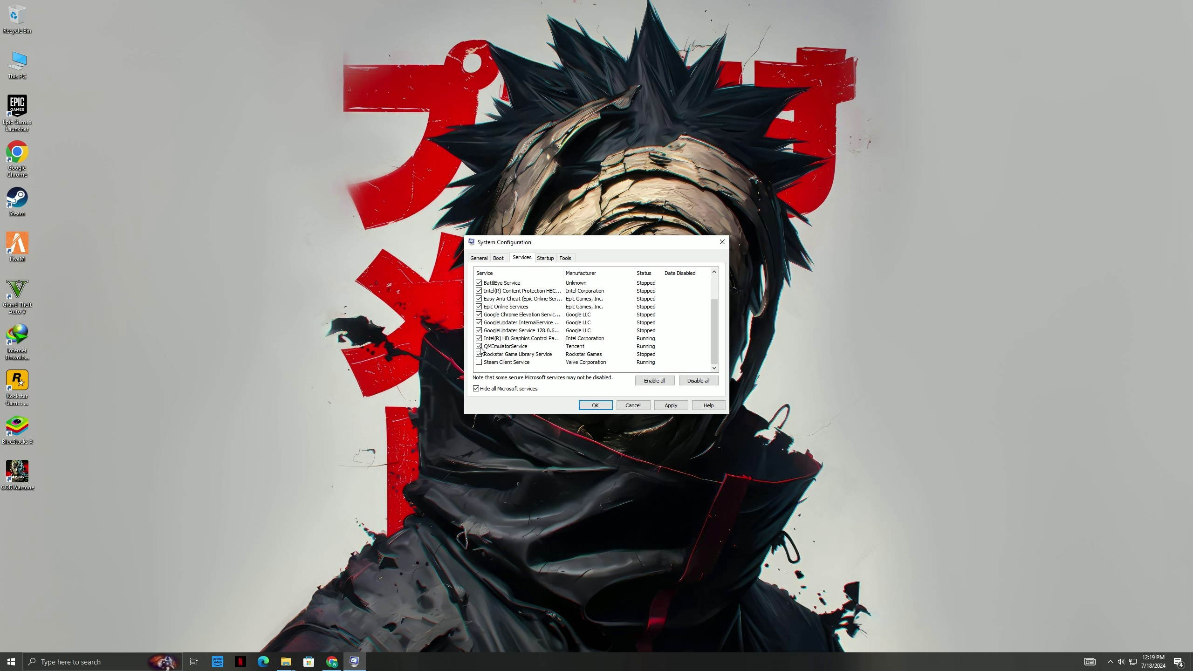
left_click(478, 330)
left_click(478, 322)
scroll(491, 334, "up", 2)
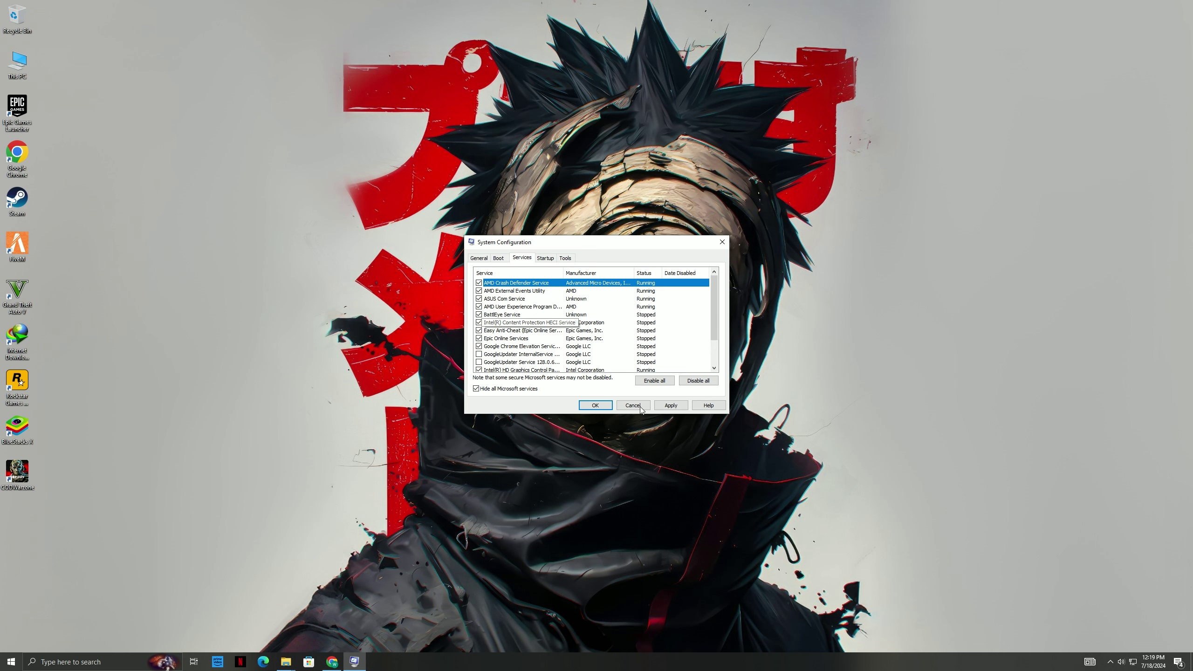
left_click(670, 406)
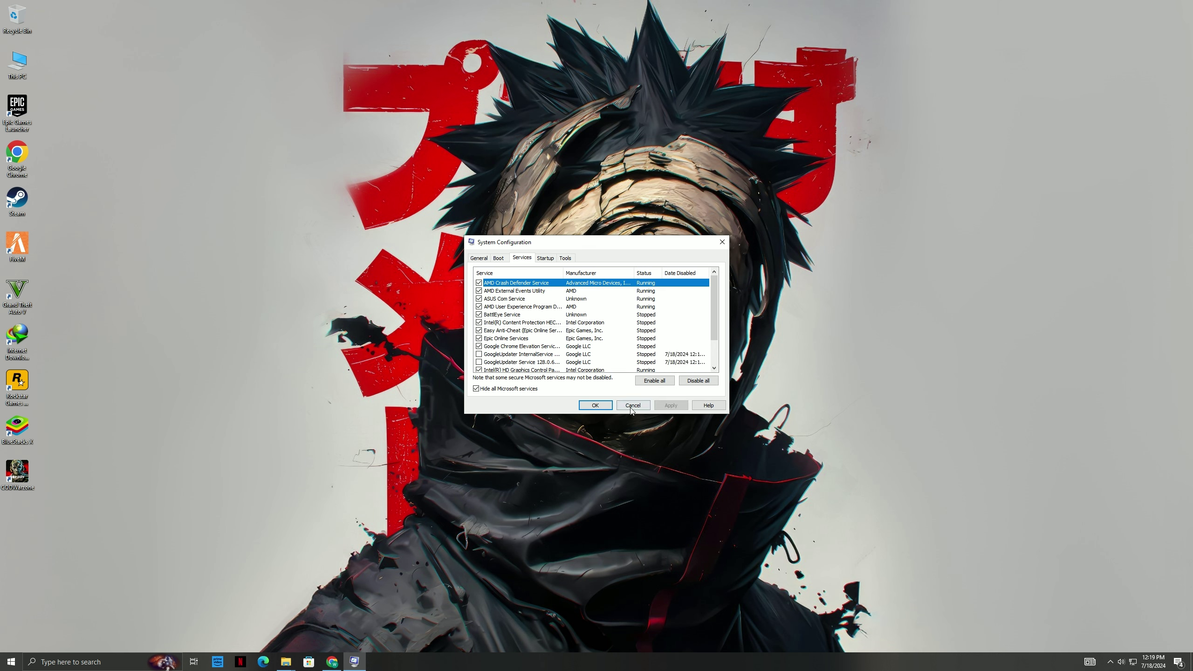
left_click(605, 407)
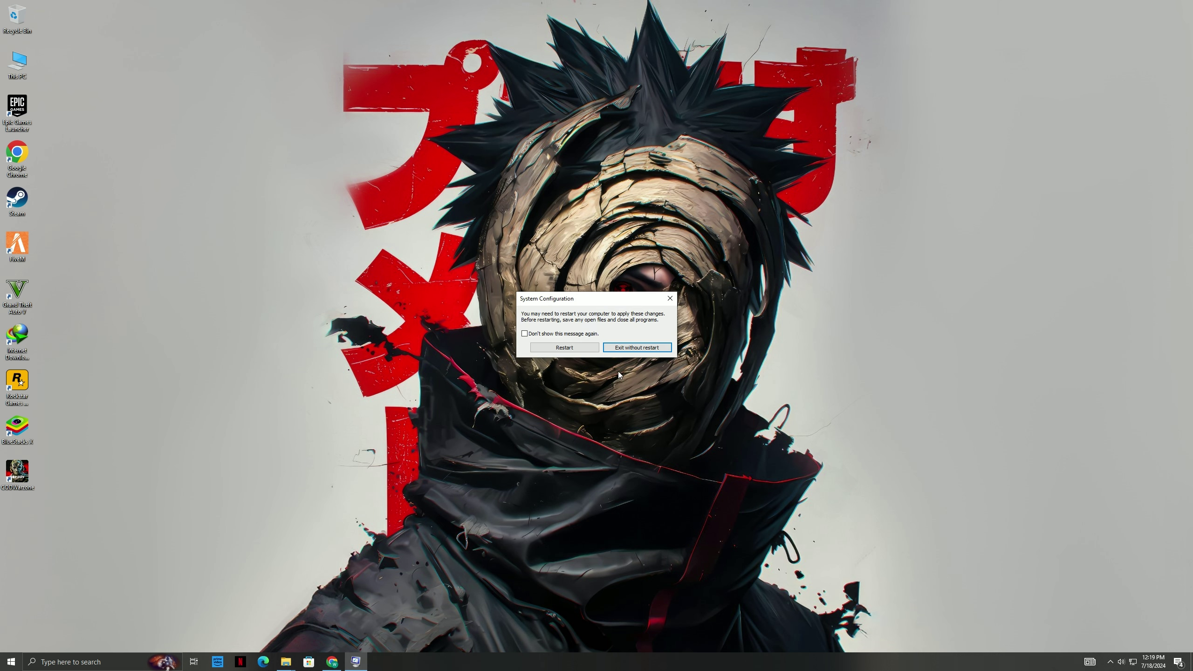
left_click(631, 350)
Step: Search for "disk" and open Defragment and Optimize Drives
left_click(10, 661)
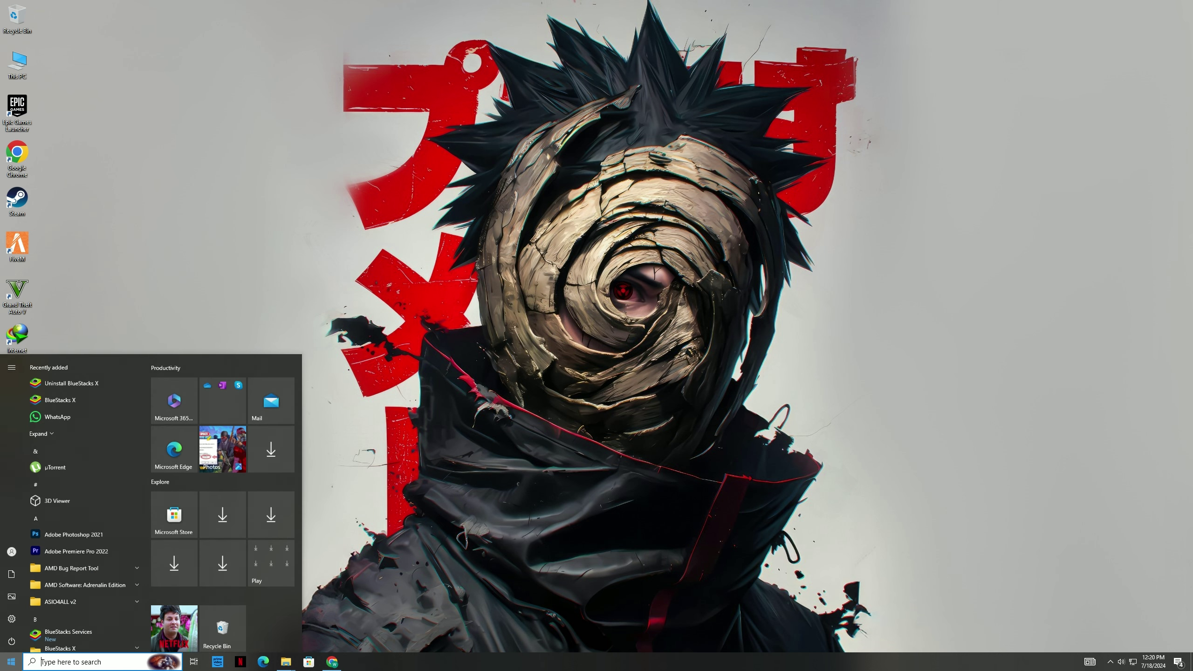
type("disk")
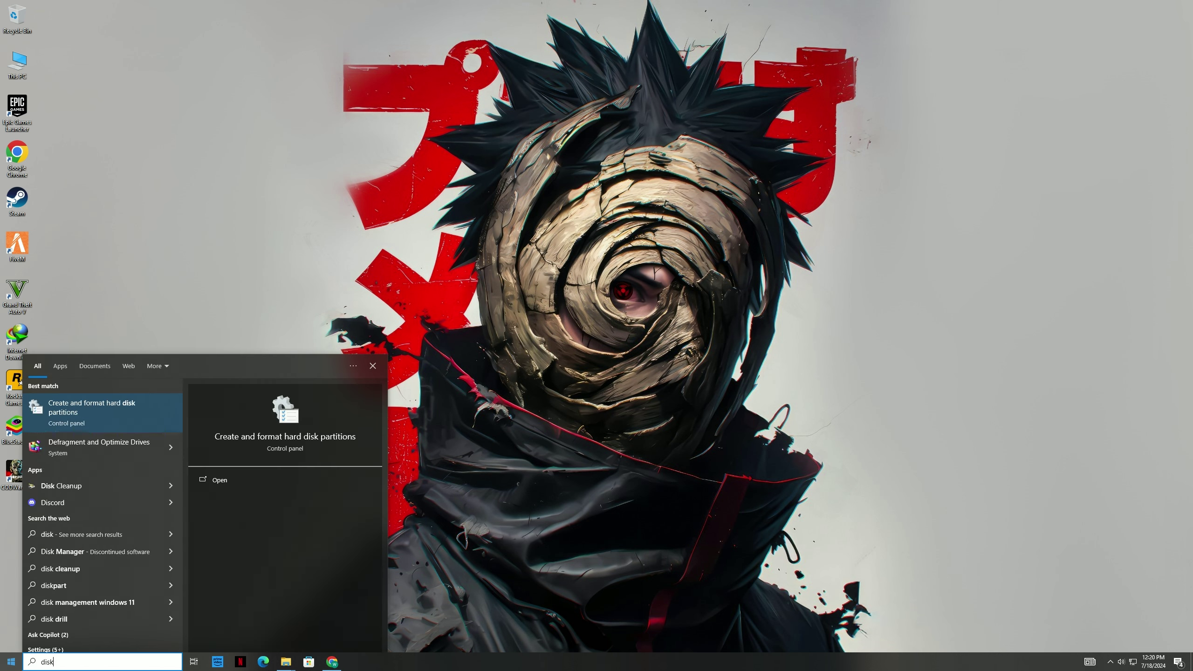
left_click(89, 444)
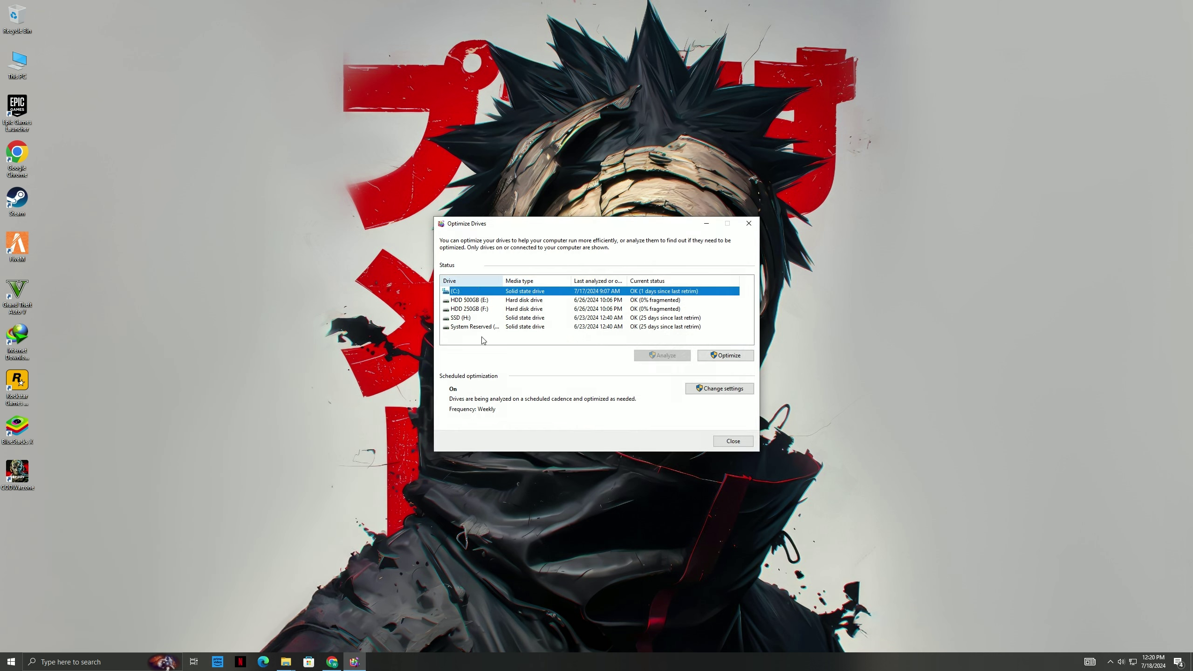
Step: Start optimizing the HDD 500GB (E:) and HDD 250GB (F:) drives, and close the Optimize Drives window
left_click(464, 301)
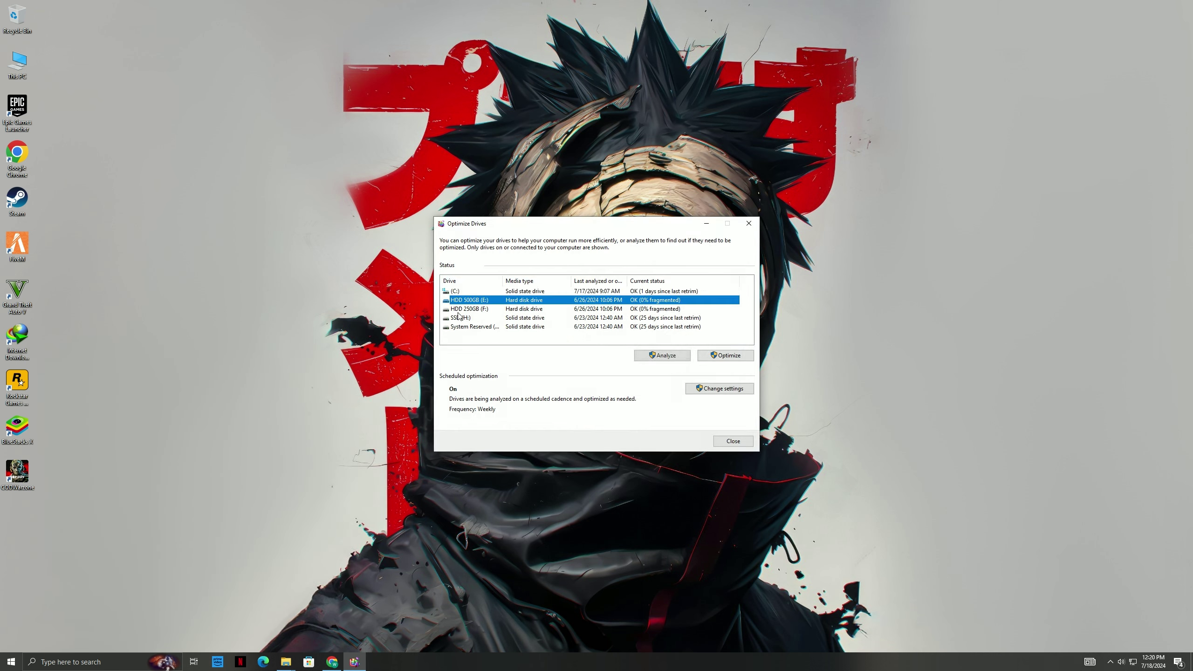
left_click(709, 356)
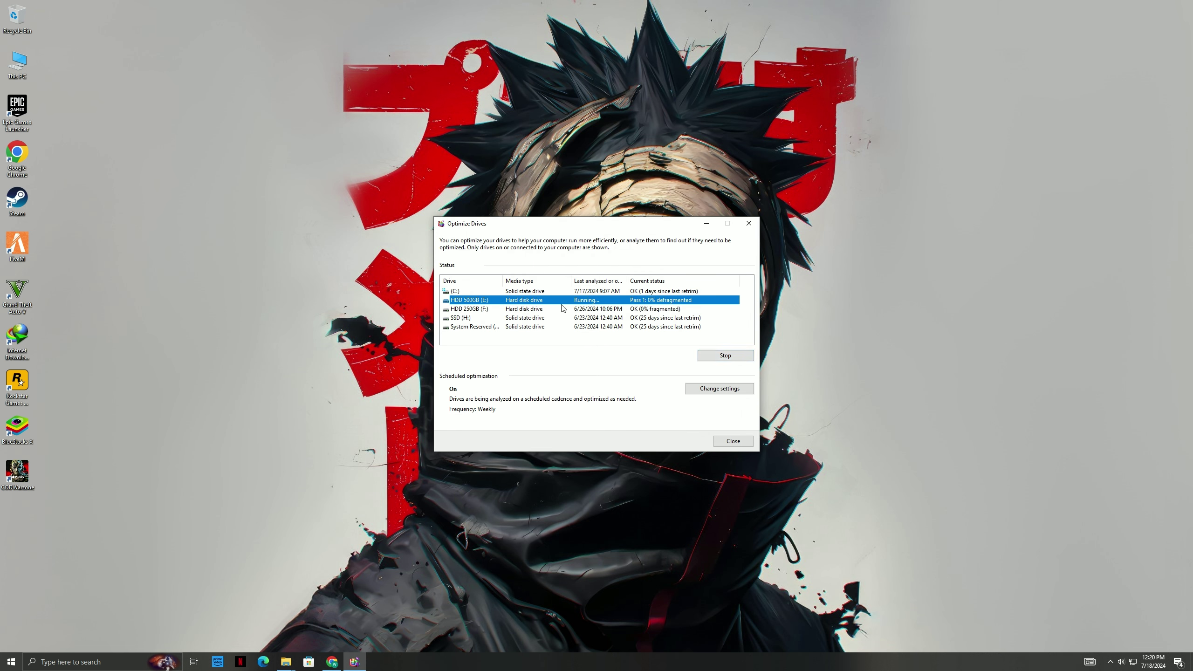
left_click(484, 310)
left_click(723, 355)
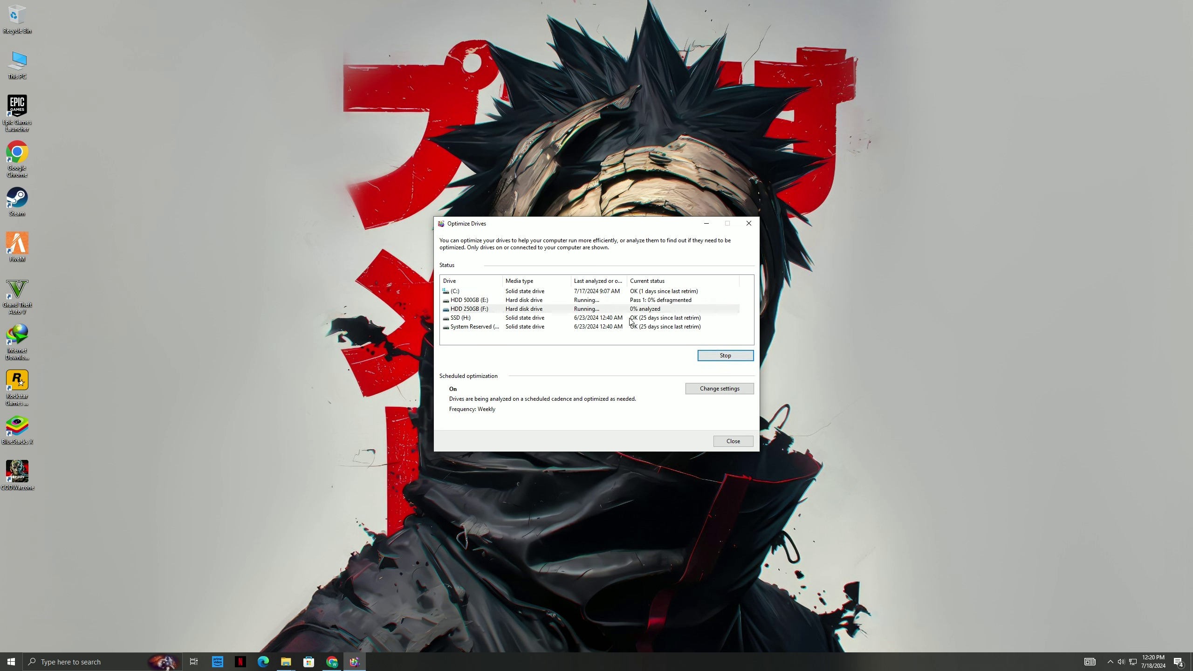
left_click(589, 291)
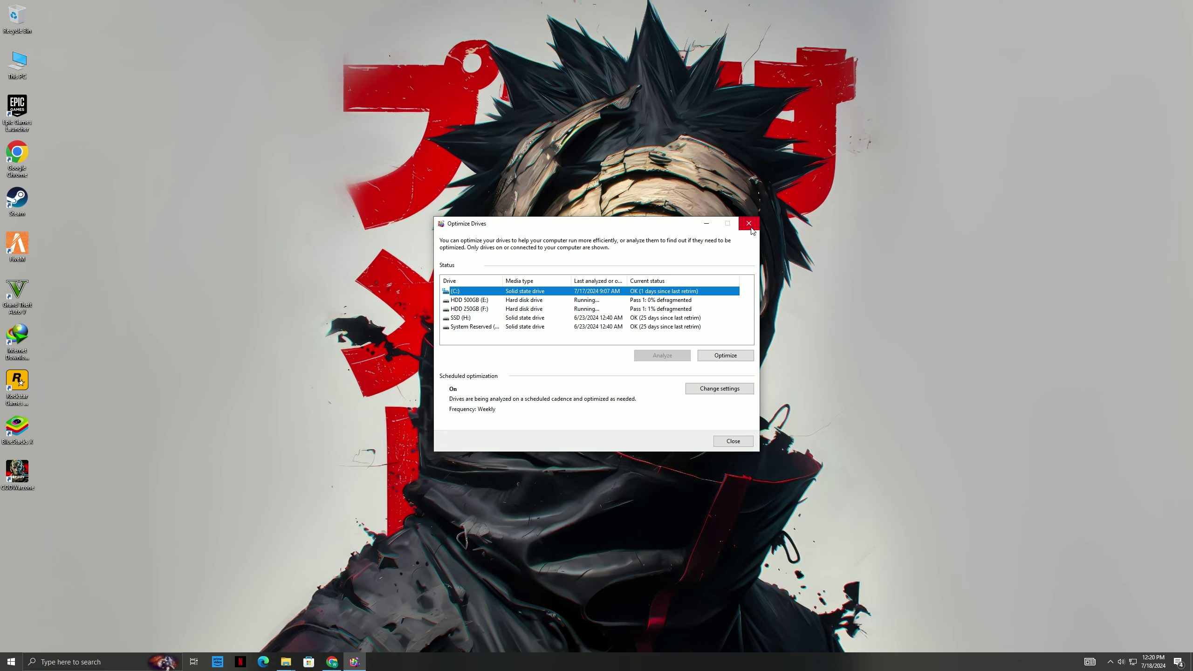
left_click(749, 224)
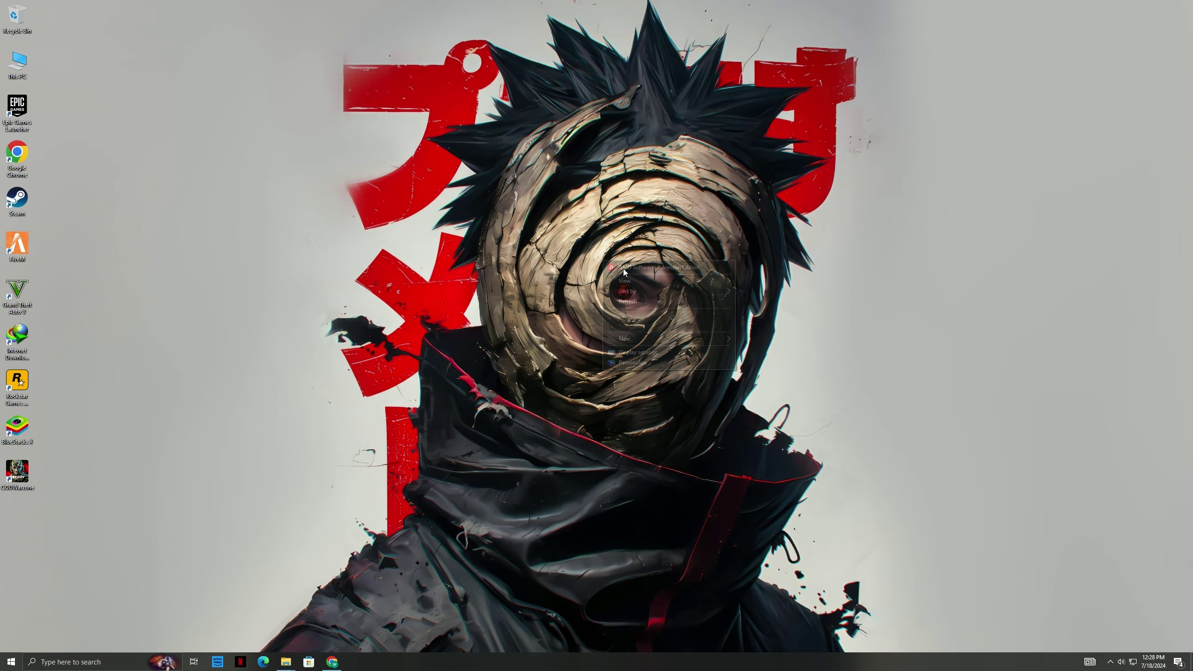
Step: Switch to AMD Software and bring up the global graphics settings for gaming
key("alt+r")
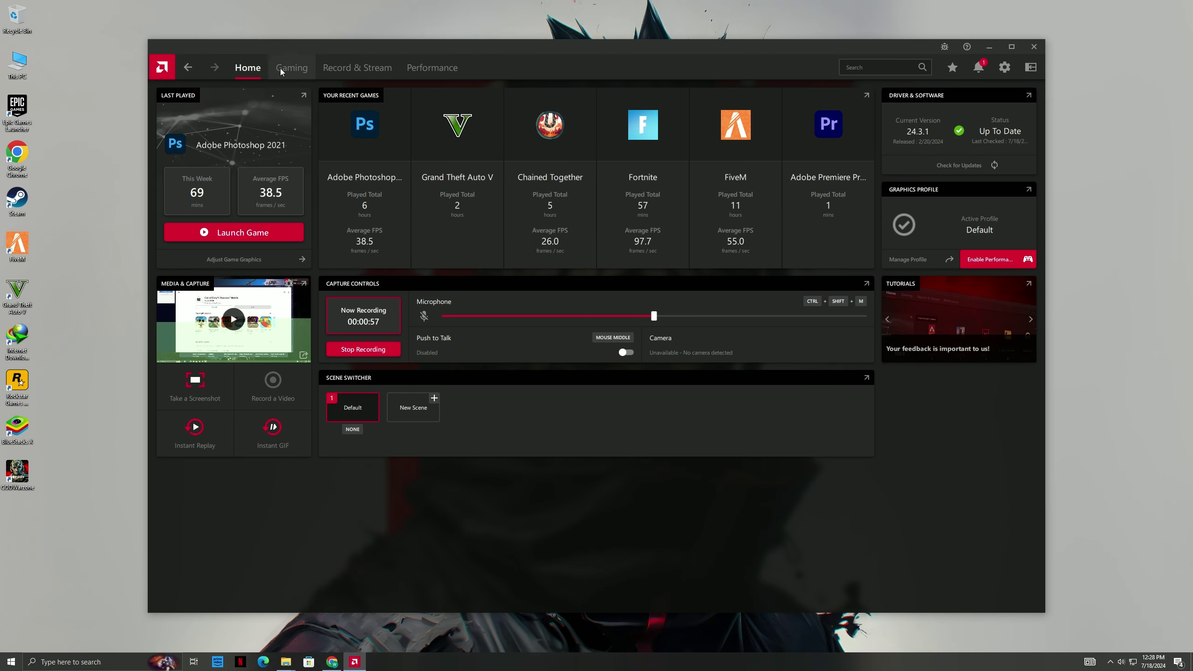
left_click(301, 70)
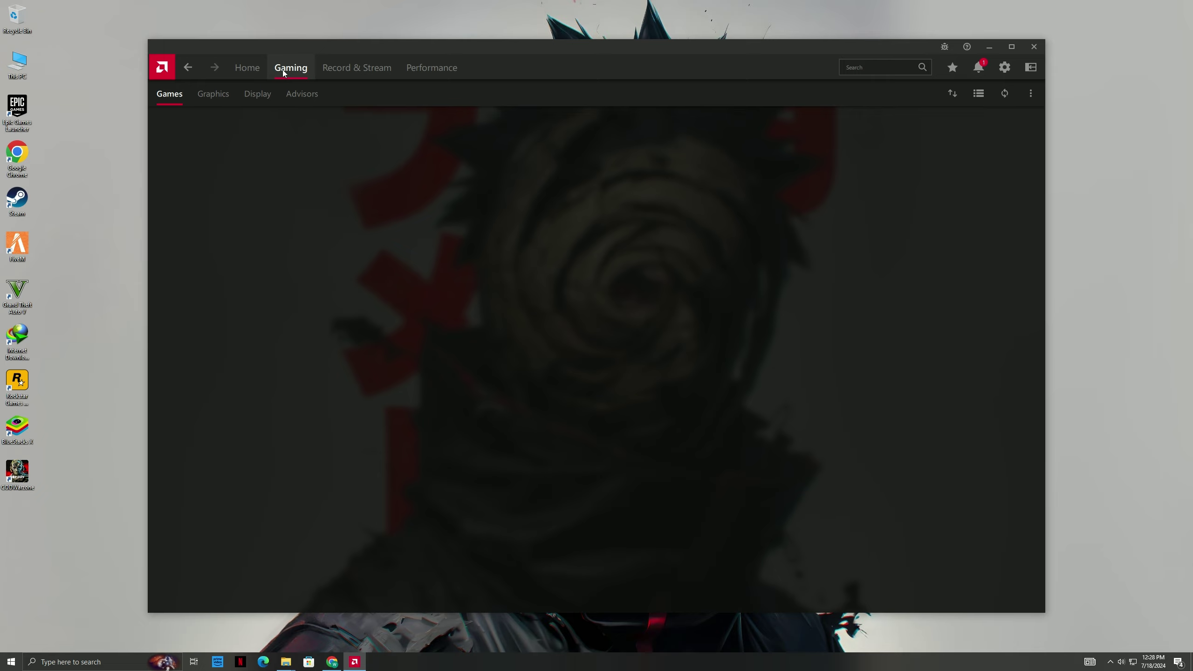
left_click(214, 95)
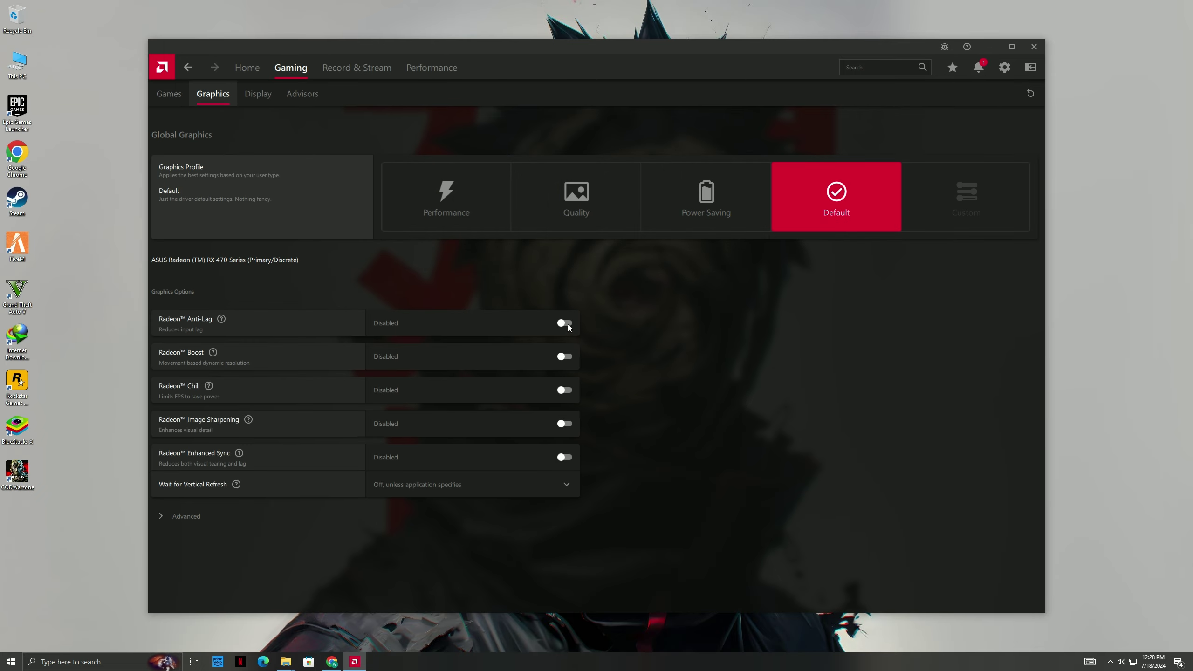
Step: Enable Radeon Anti-Lag, Radeon Boost and Radeon Image Sharpening, with sharpness set to 70%
left_click(561, 323)
left_click(565, 356)
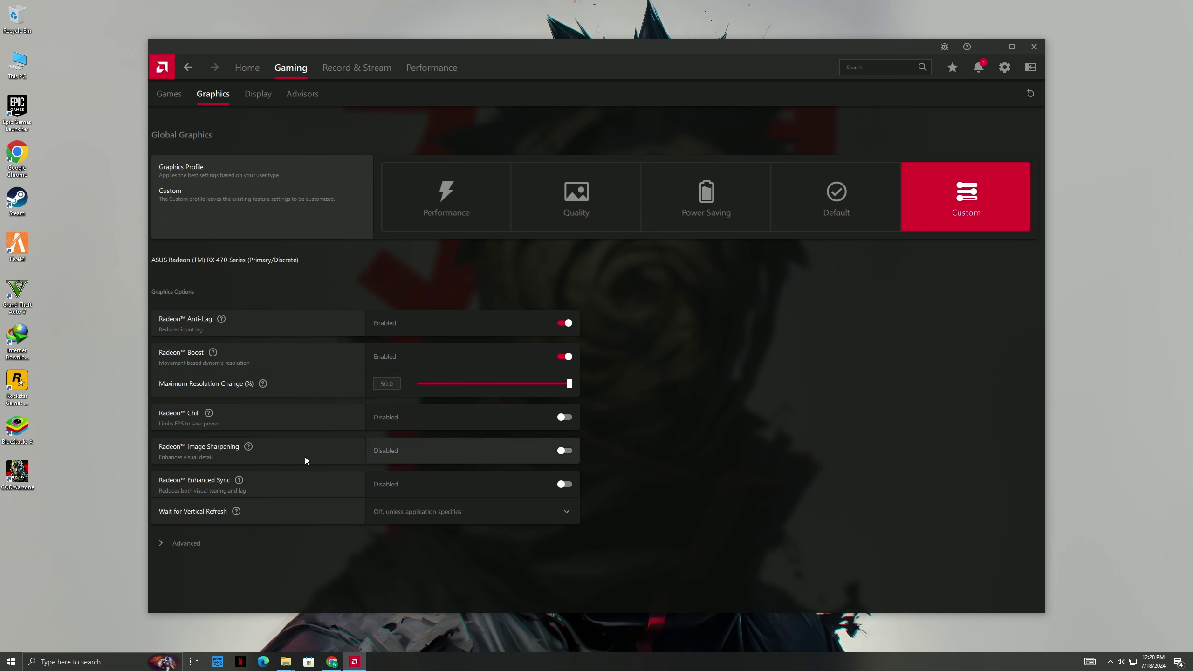
left_click(563, 450)
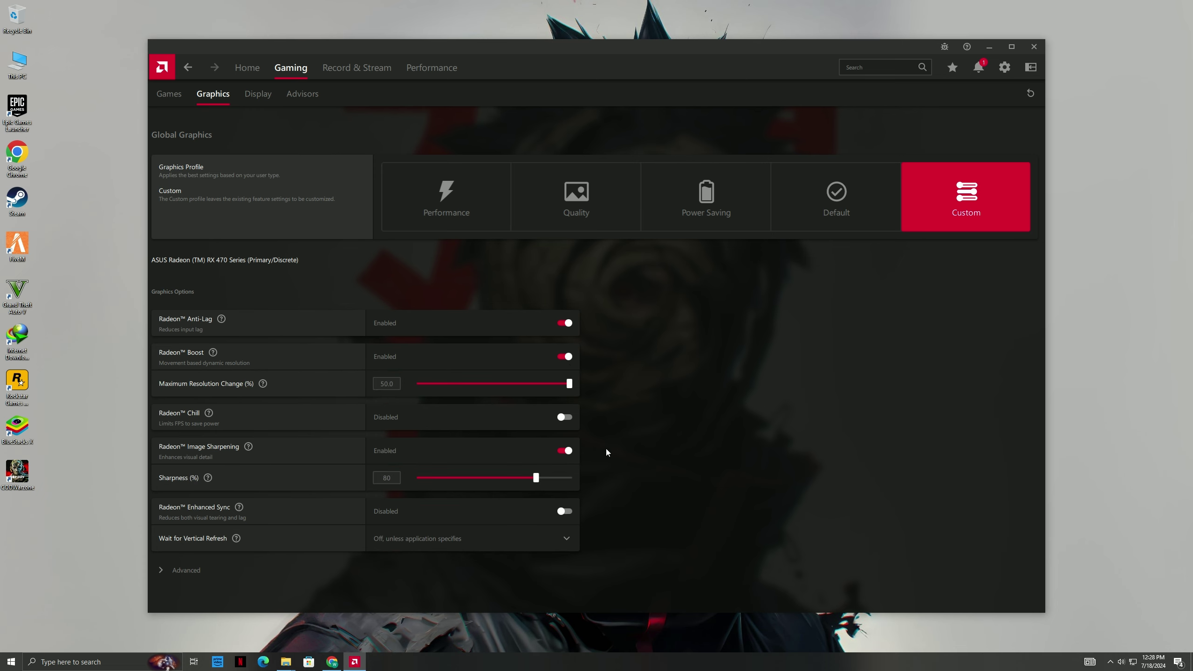
left_click(520, 477)
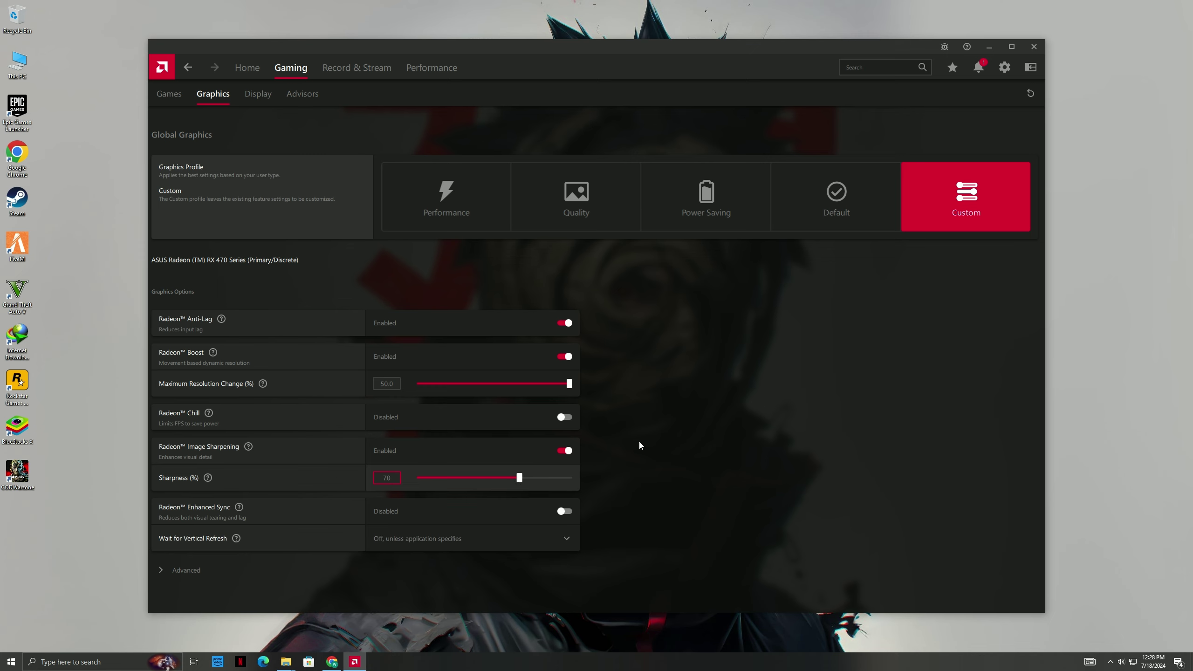
Step: Expand the advanced graphics options and set Anti-Aliasing to Enhance application settings
left_click(168, 568)
scroll(342, 509, "down", 2)
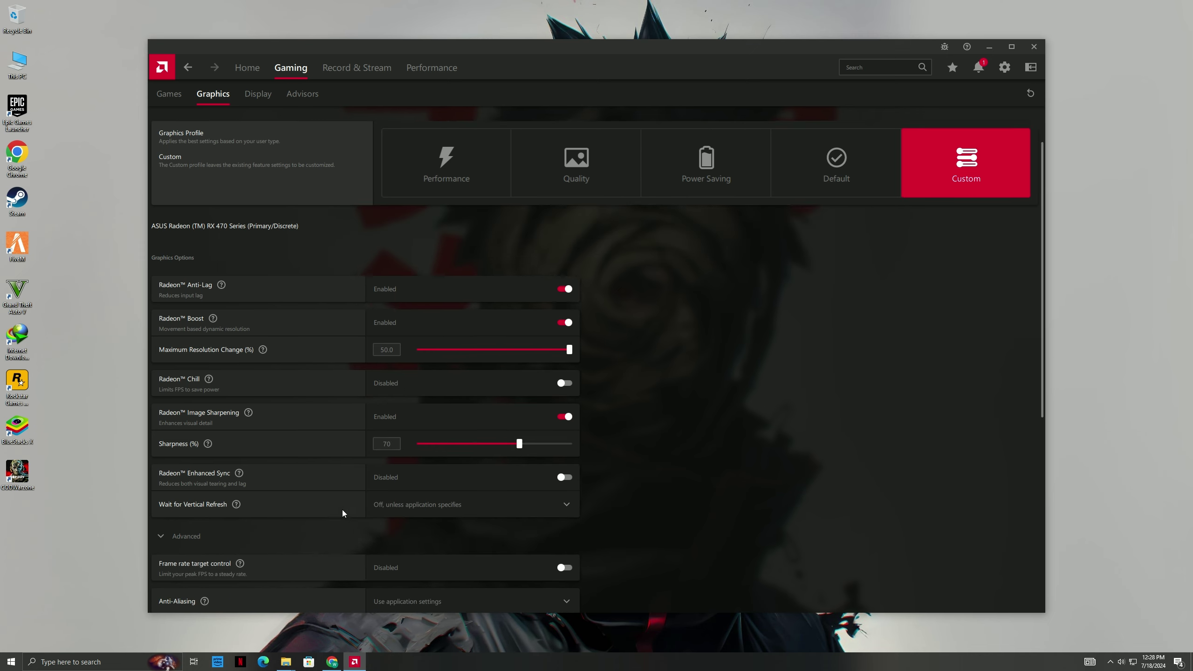
scroll(395, 506, "down", 5)
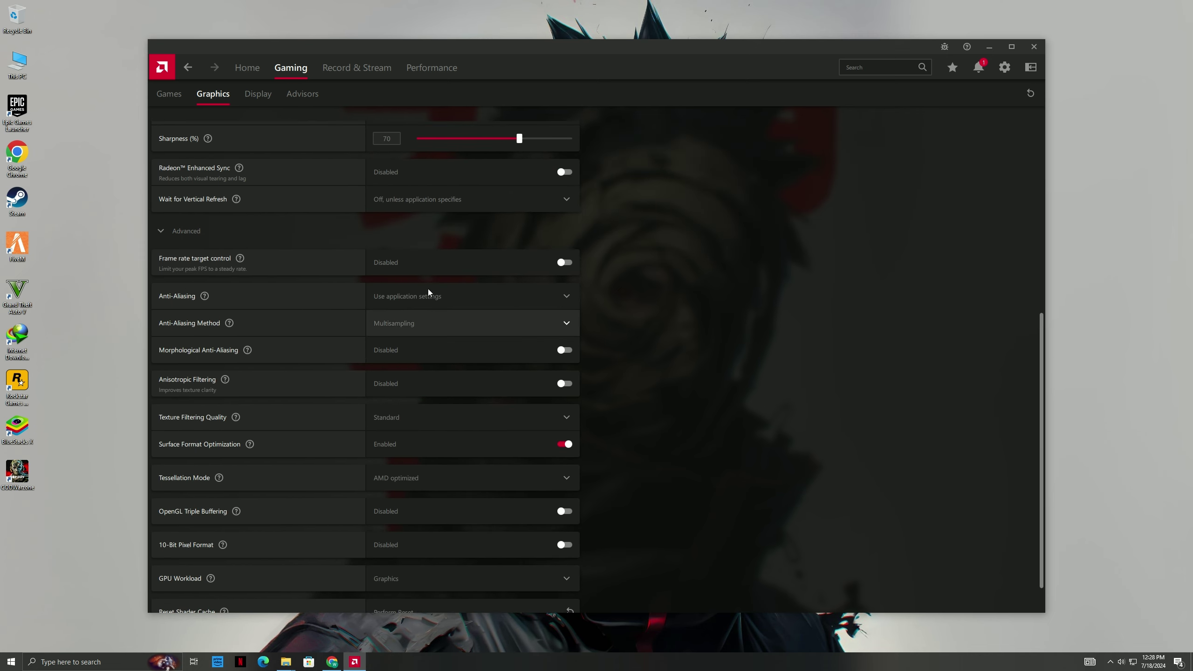
left_click(559, 298)
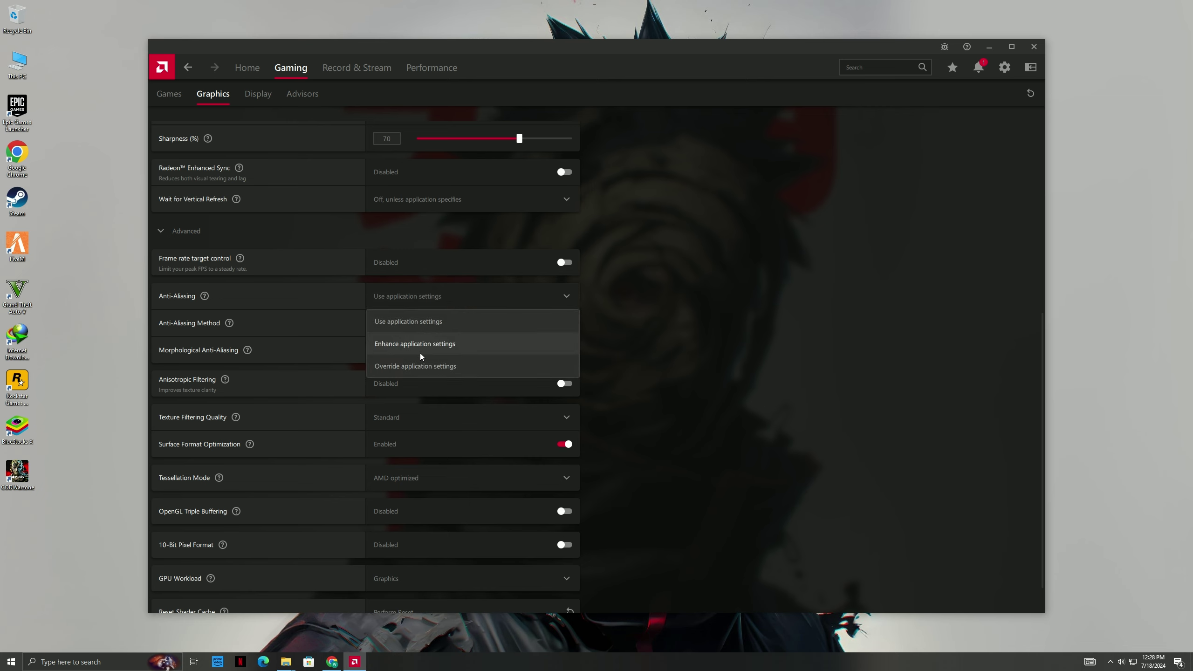
left_click(413, 345)
Step: Enable Anisotropic Filtering at level 4x and set Texture Filtering Quality to Performance
scroll(492, 364, "down", 1)
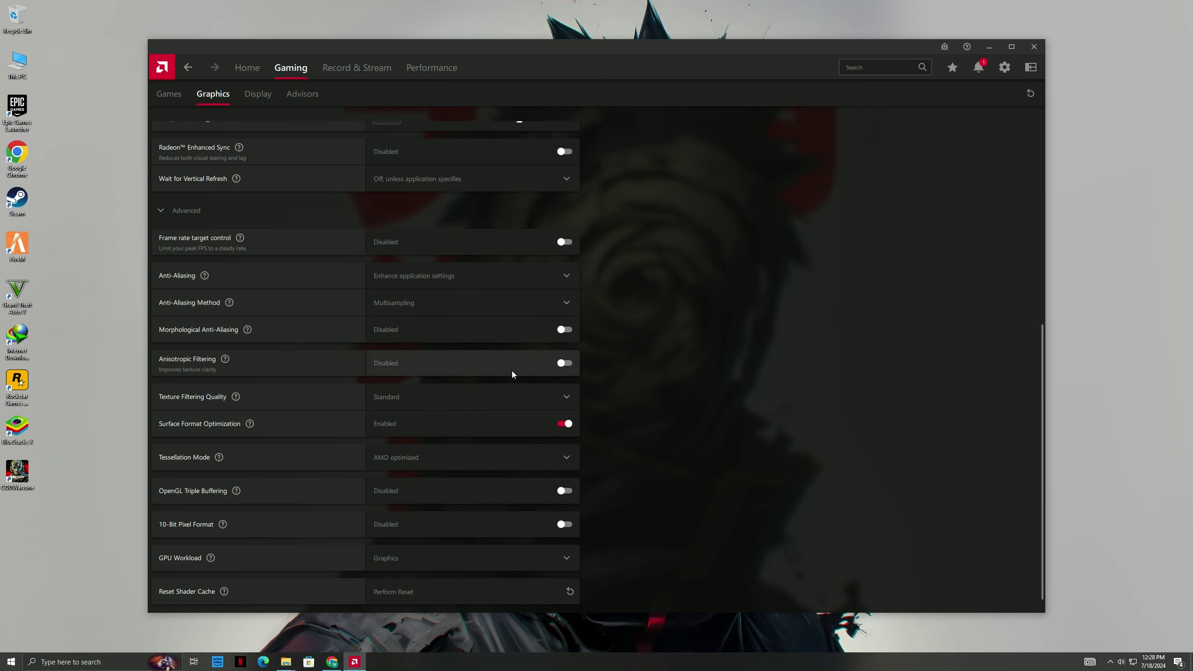
left_click(564, 349)
left_click(528, 375)
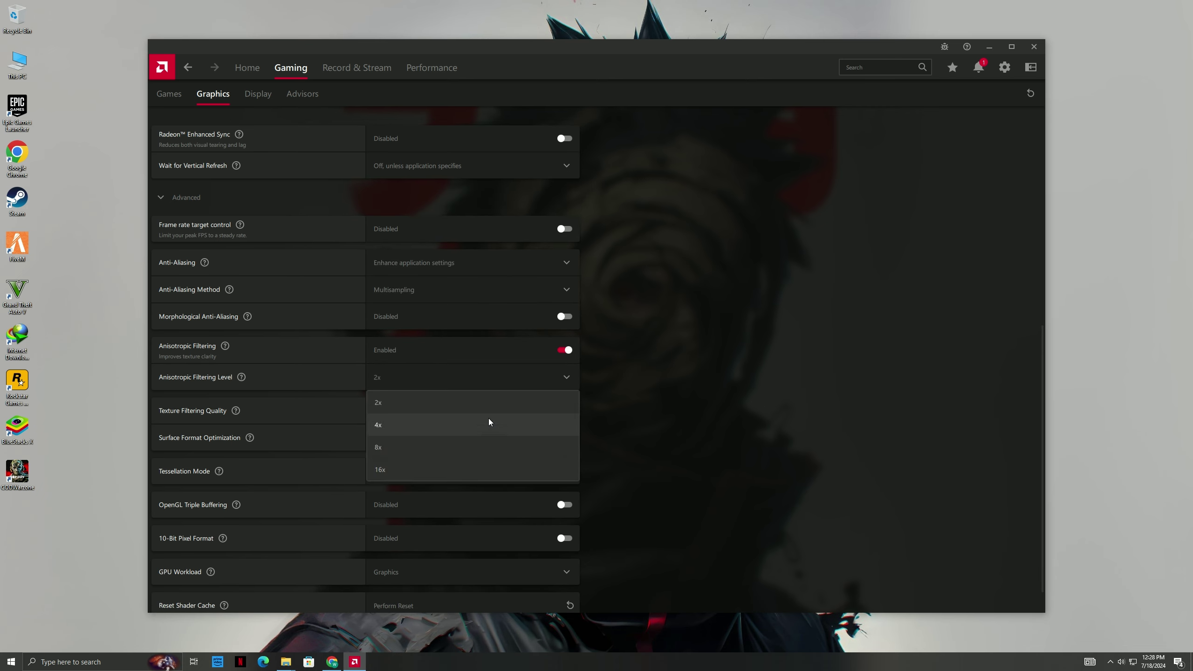
left_click(472, 427)
left_click(426, 411)
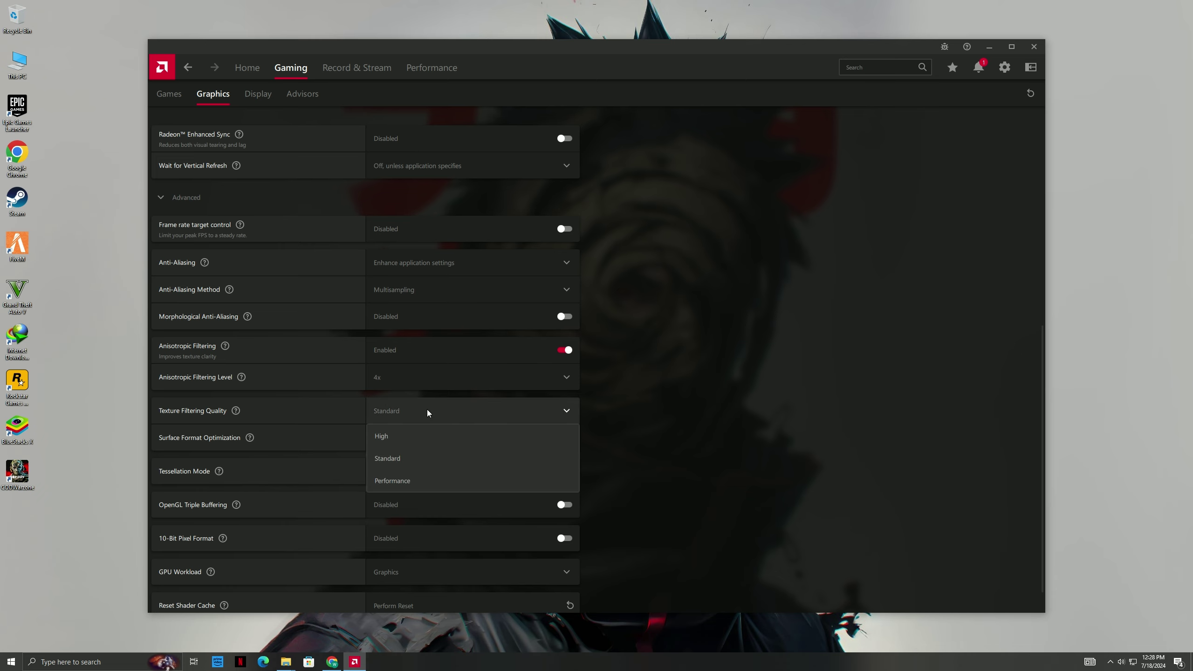
left_click(397, 479)
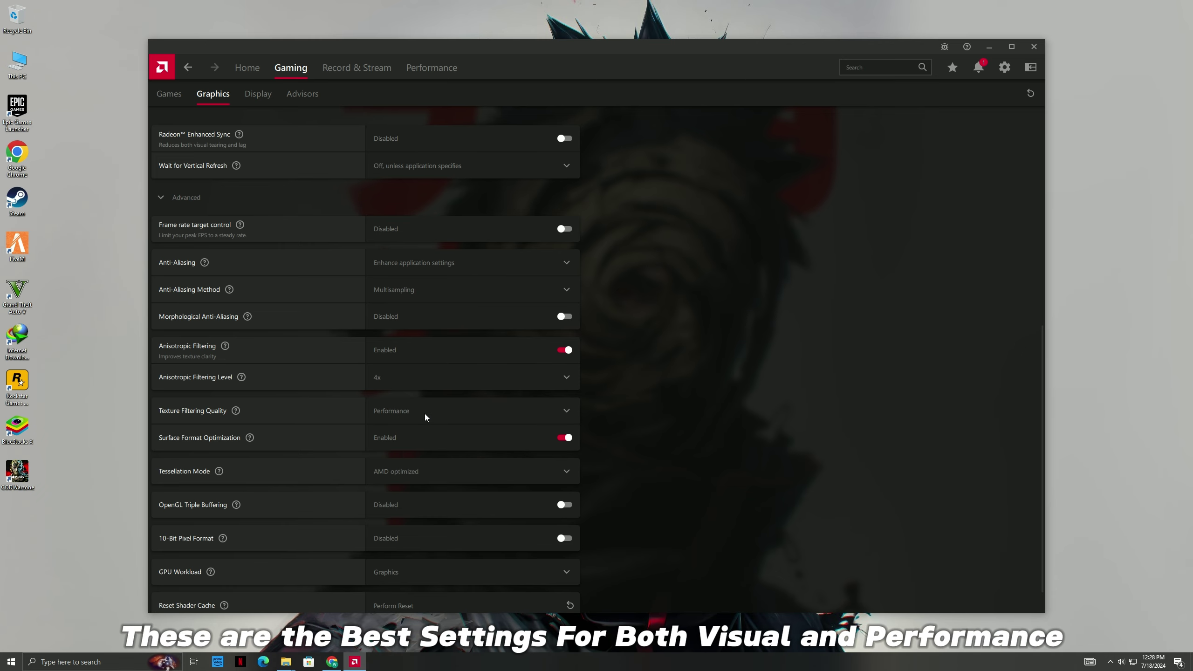
Step: Choose AMD optimized for Tessellation Mode and Graphics for GPU Workload, dismissing the restart request
scroll(469, 423, "down", 1)
left_click(492, 440)
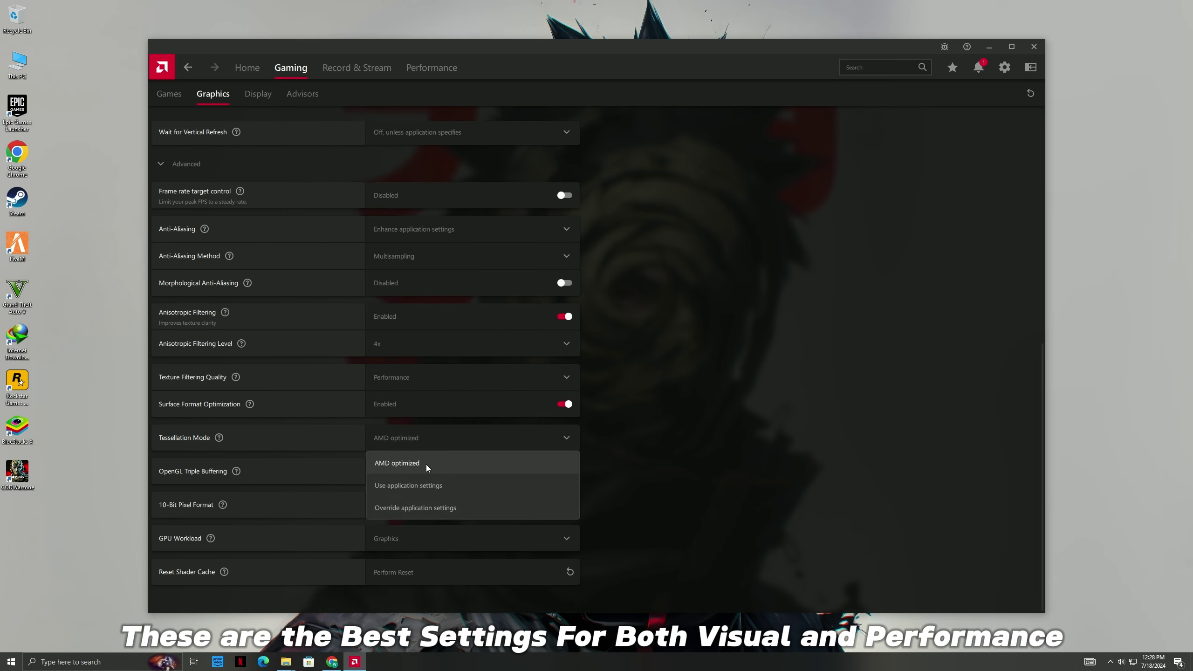
left_click(406, 461)
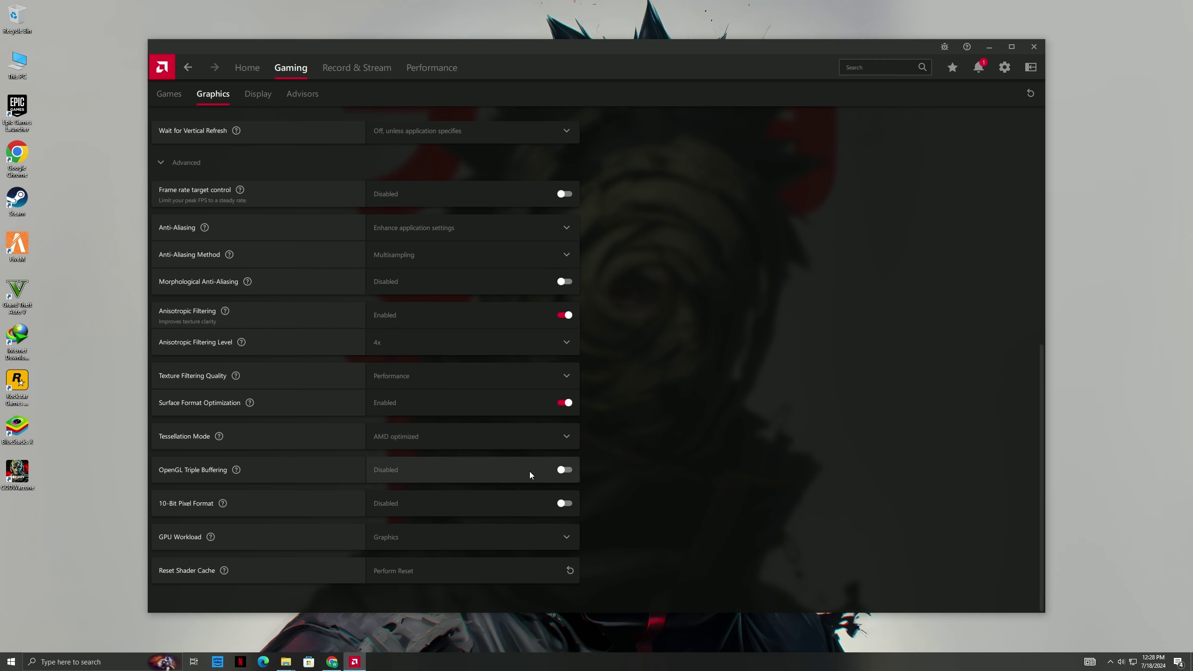
left_click(494, 529)
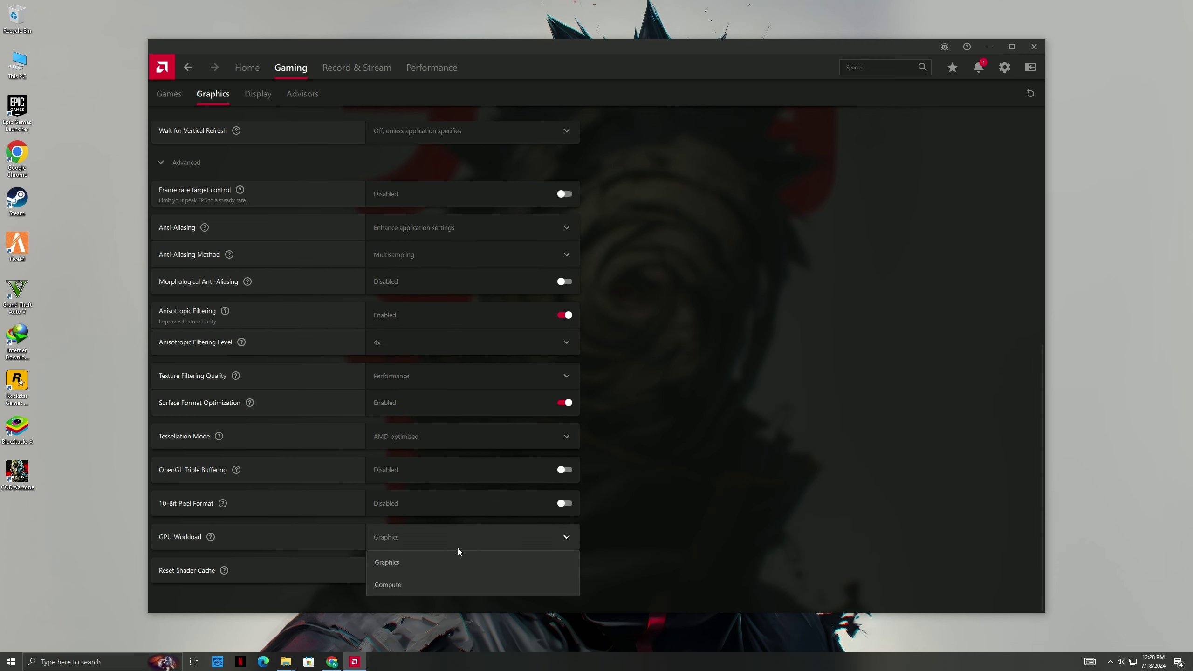
left_click(389, 567)
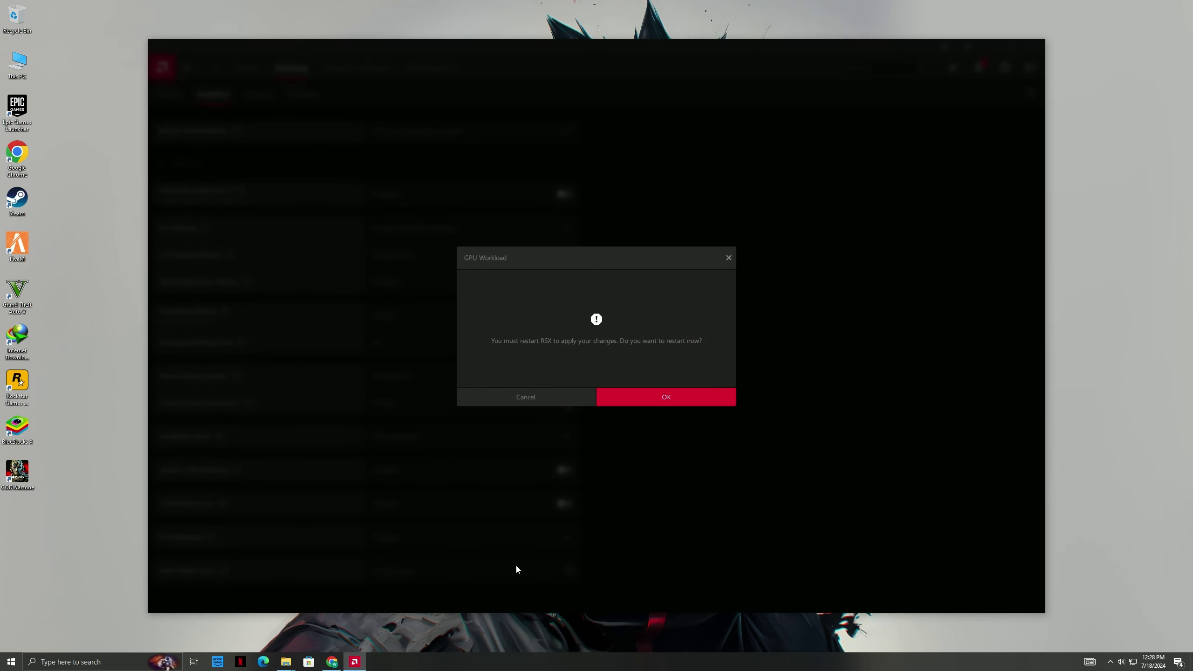
left_click(728, 258)
scroll(553, 517, "up", 10)
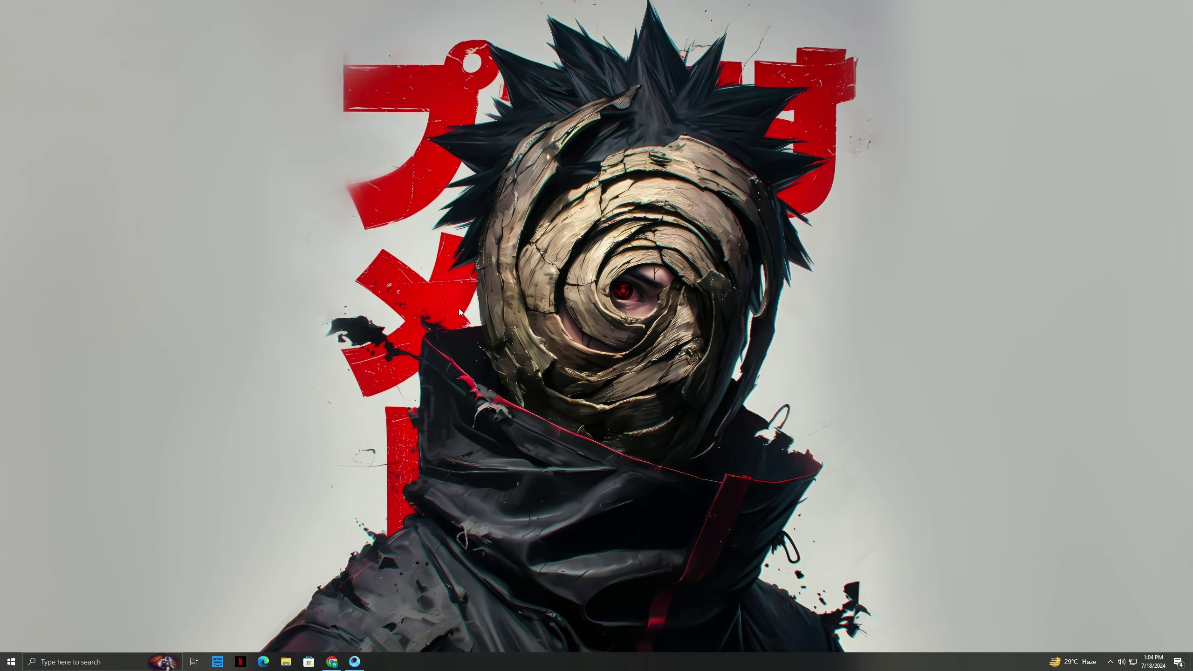
Step: Turn on Game Mode in the Windows gaming settings and check the Game Bar page
left_click(2, 654)
type("g")
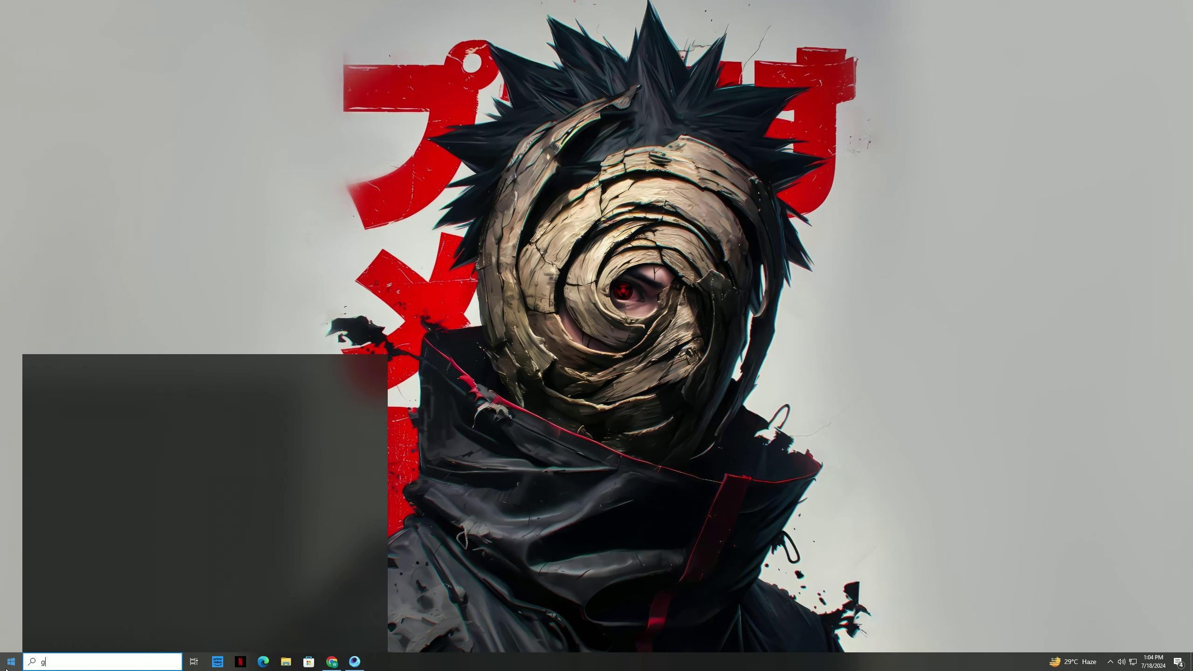
type("ame")
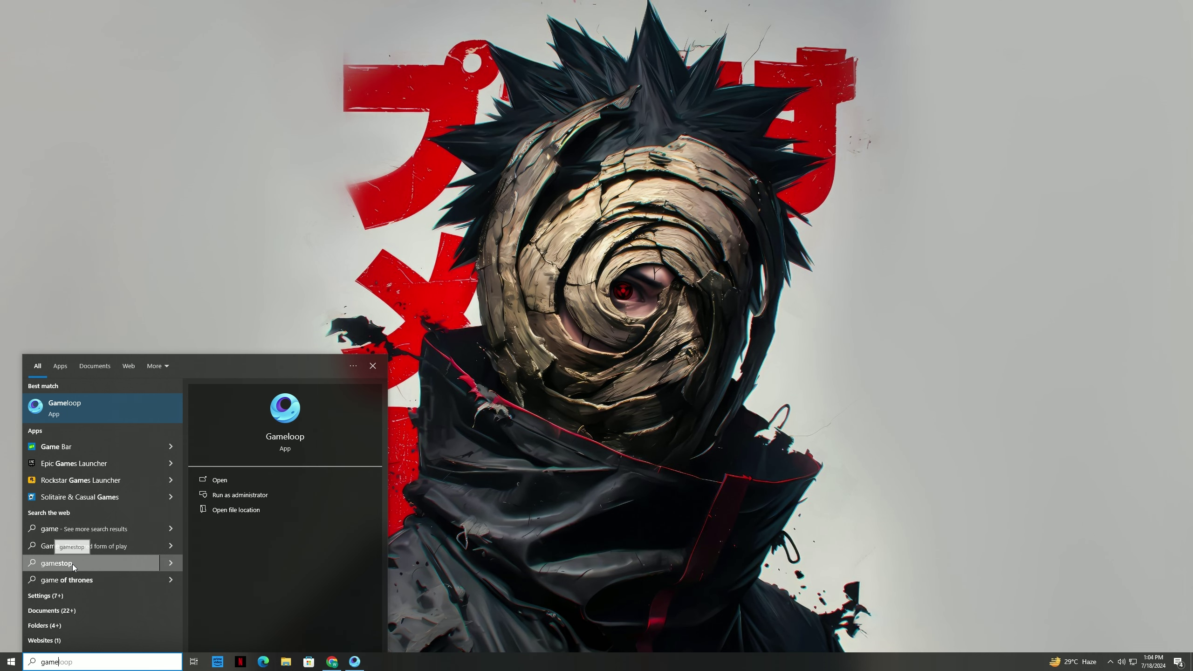
type("mod")
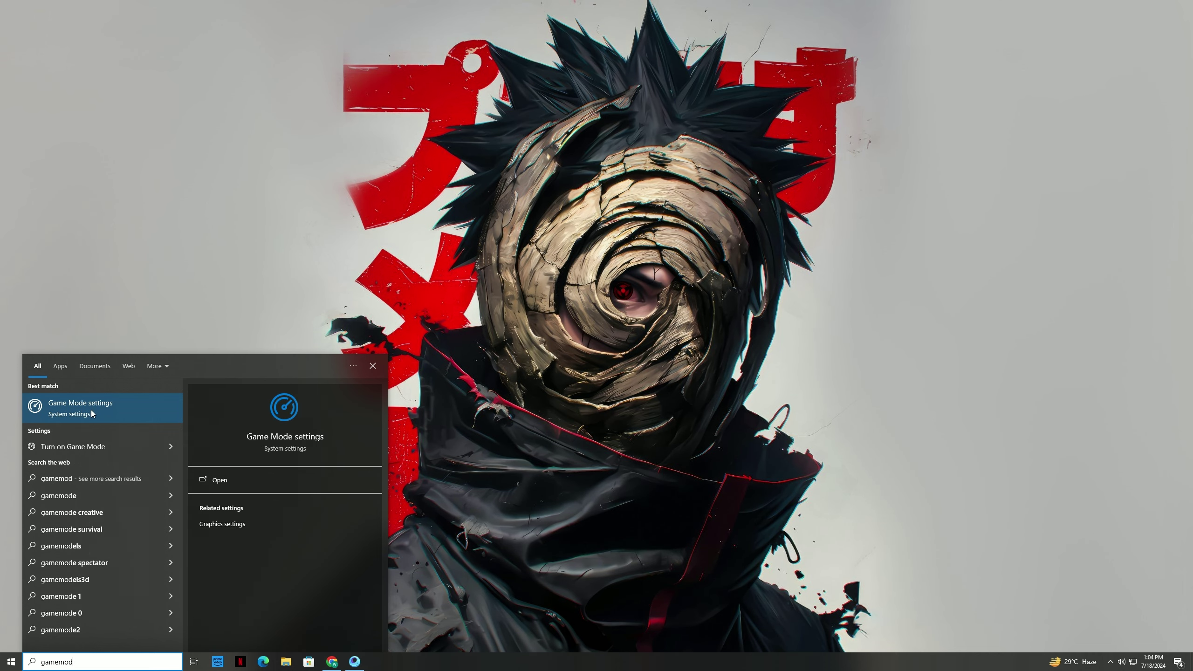
left_click(91, 410)
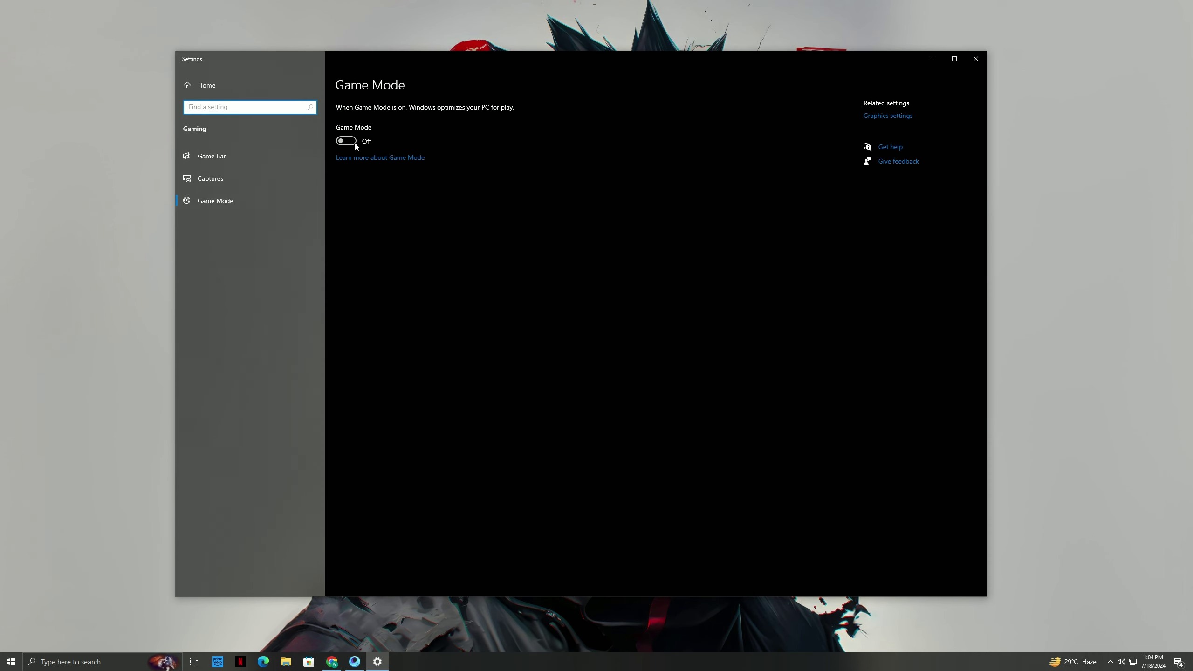
left_click(356, 143)
left_click(279, 153)
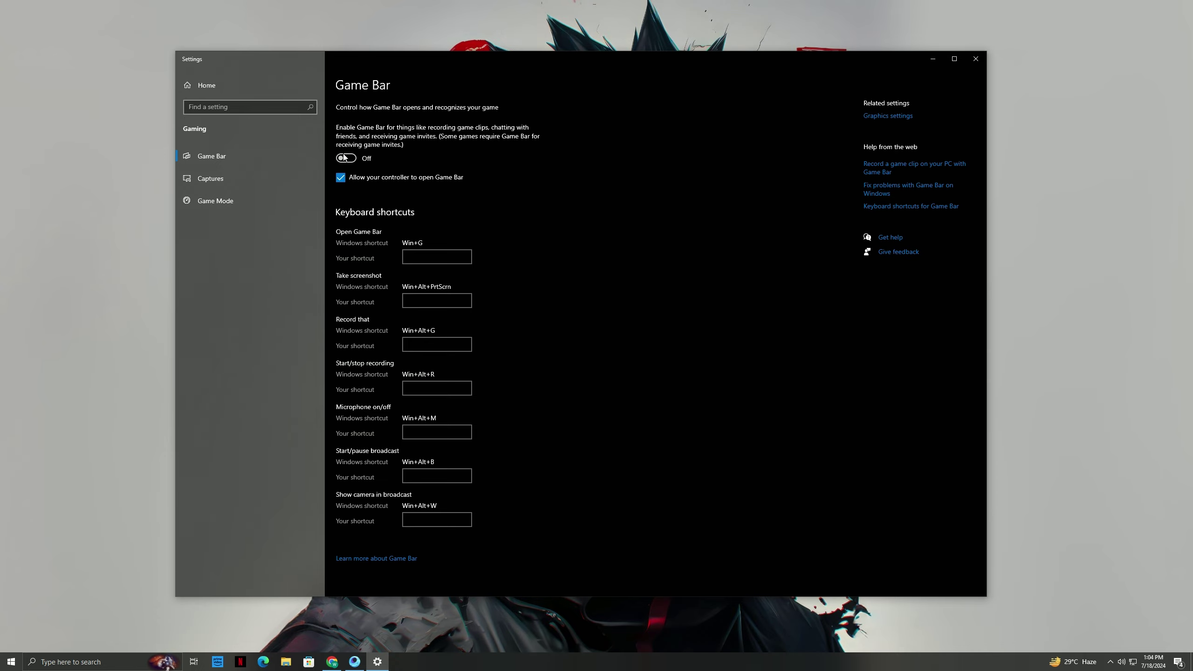
left_click(215, 201)
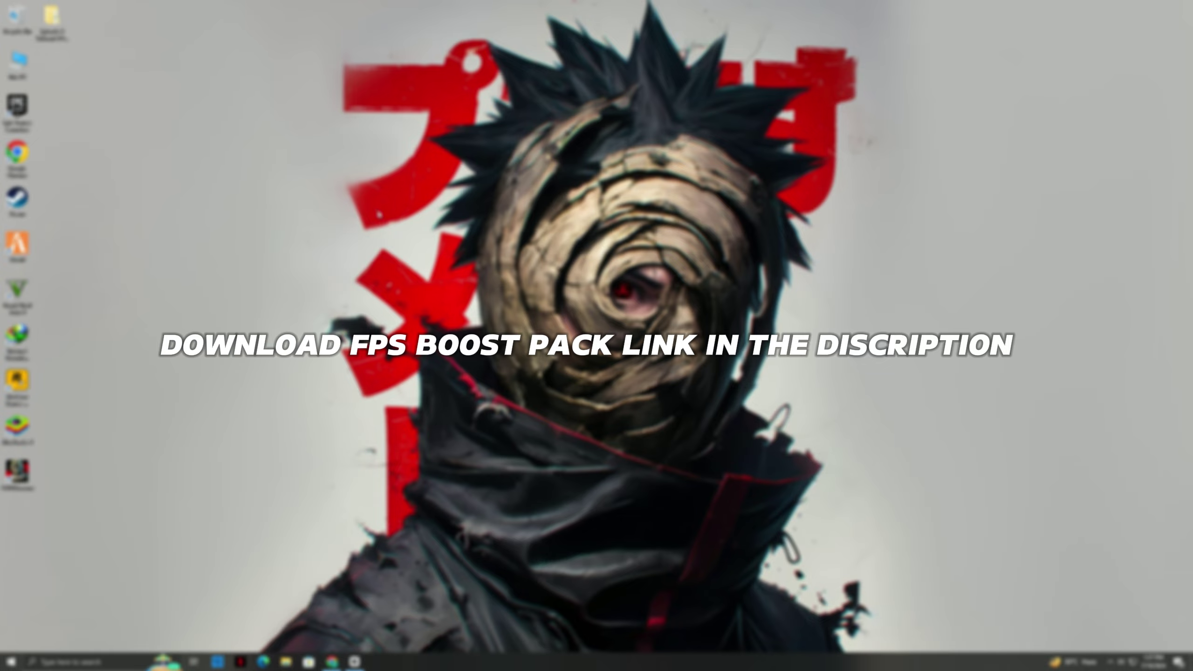
Step: Find the restore point settings and apply turned-on system protection for Local Disk (C:)
key("super")
type("r")
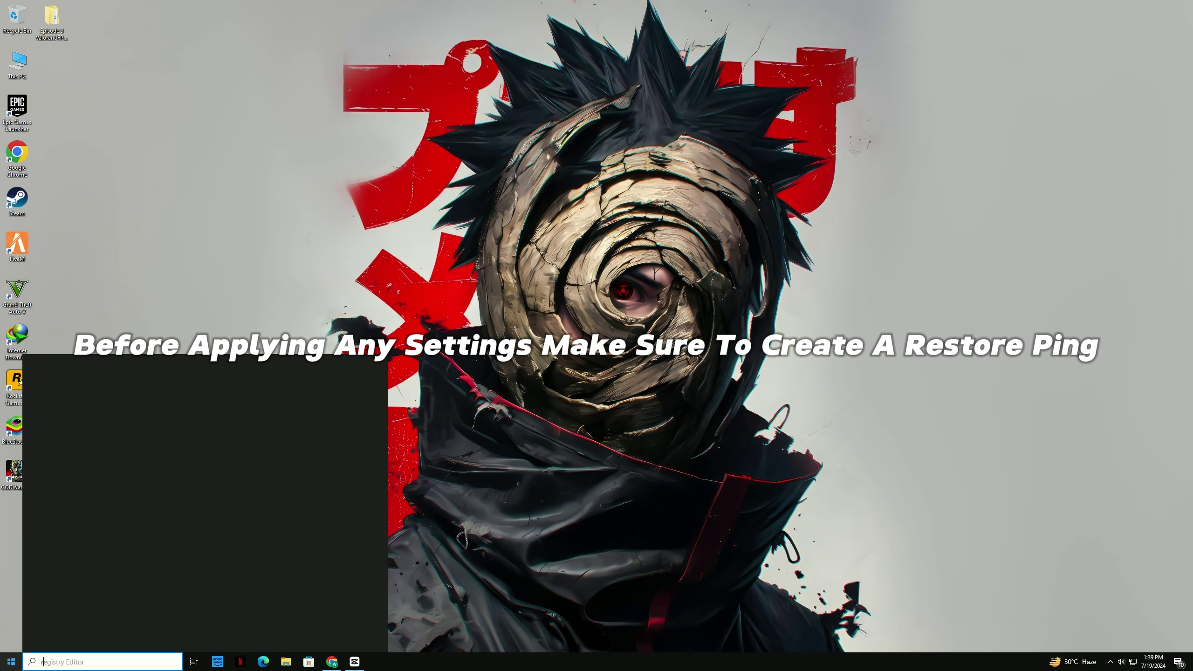
type("estor")
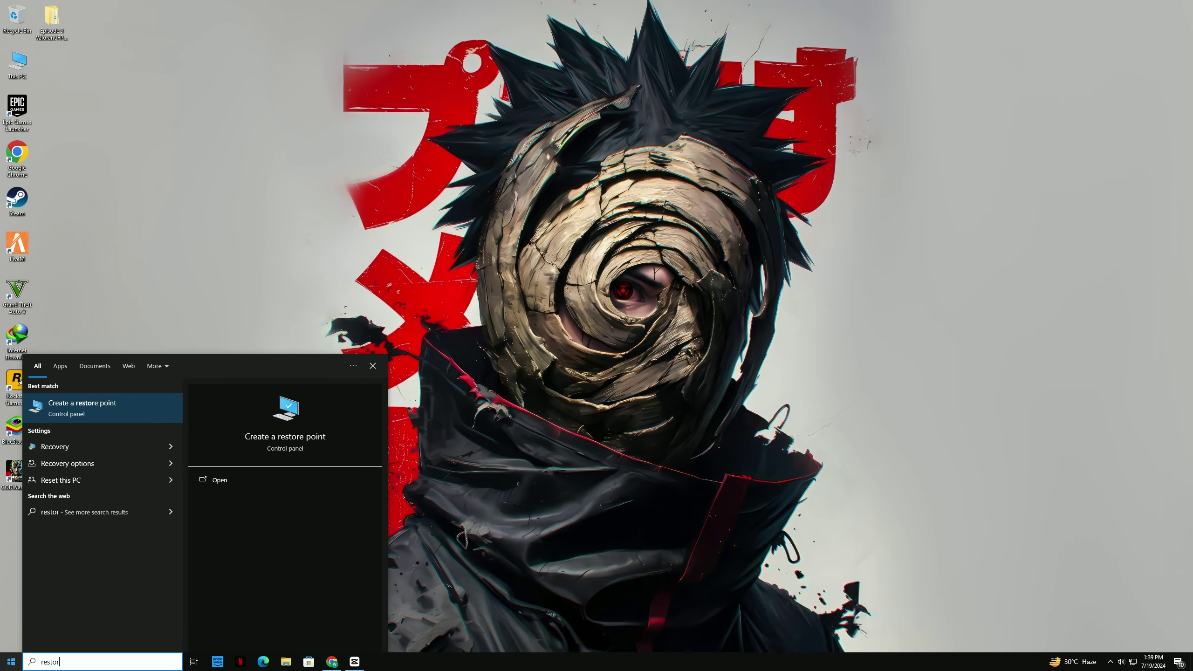
type("e")
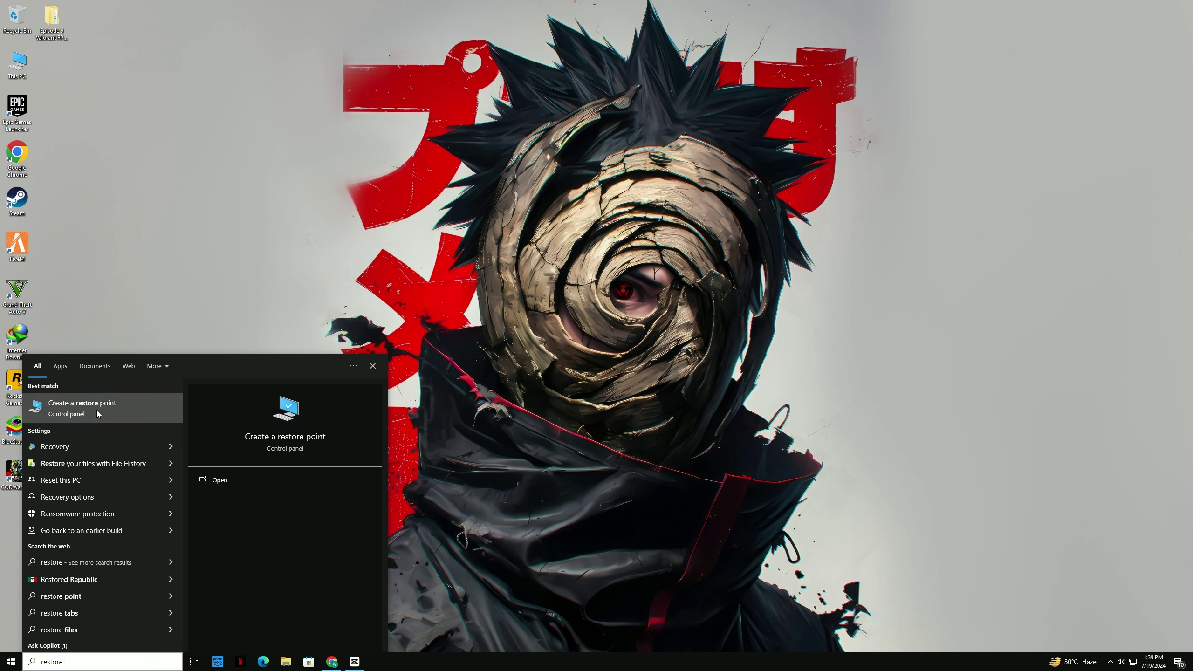
left_click(97, 410)
left_click(104, 142)
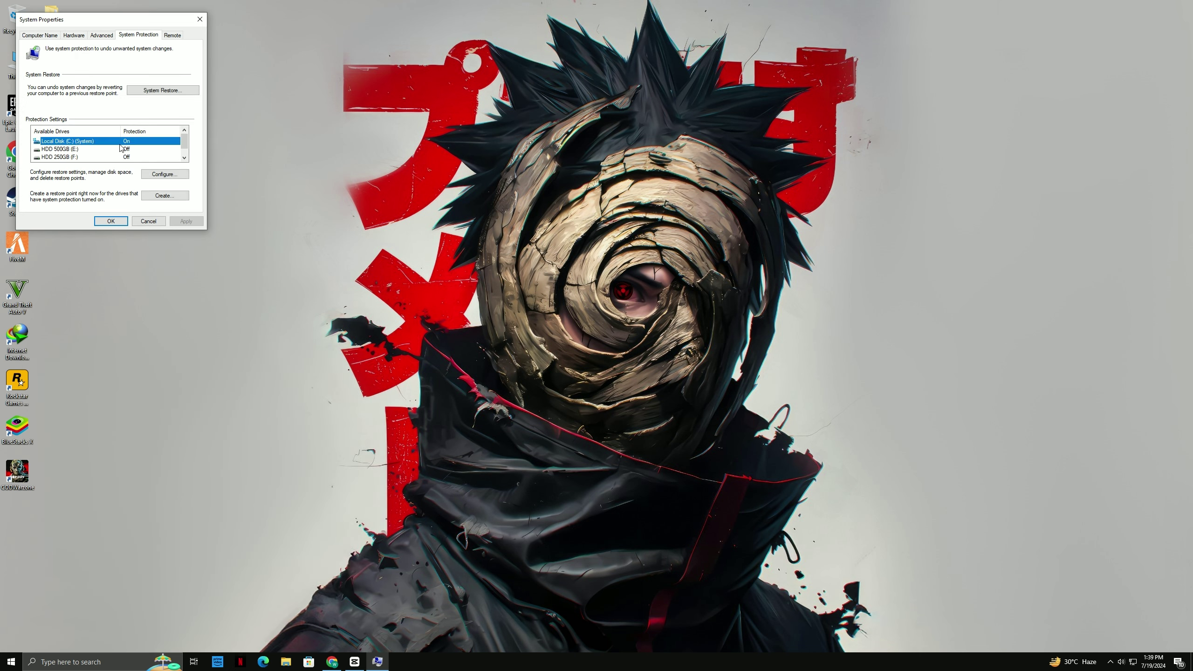
left_click(165, 175)
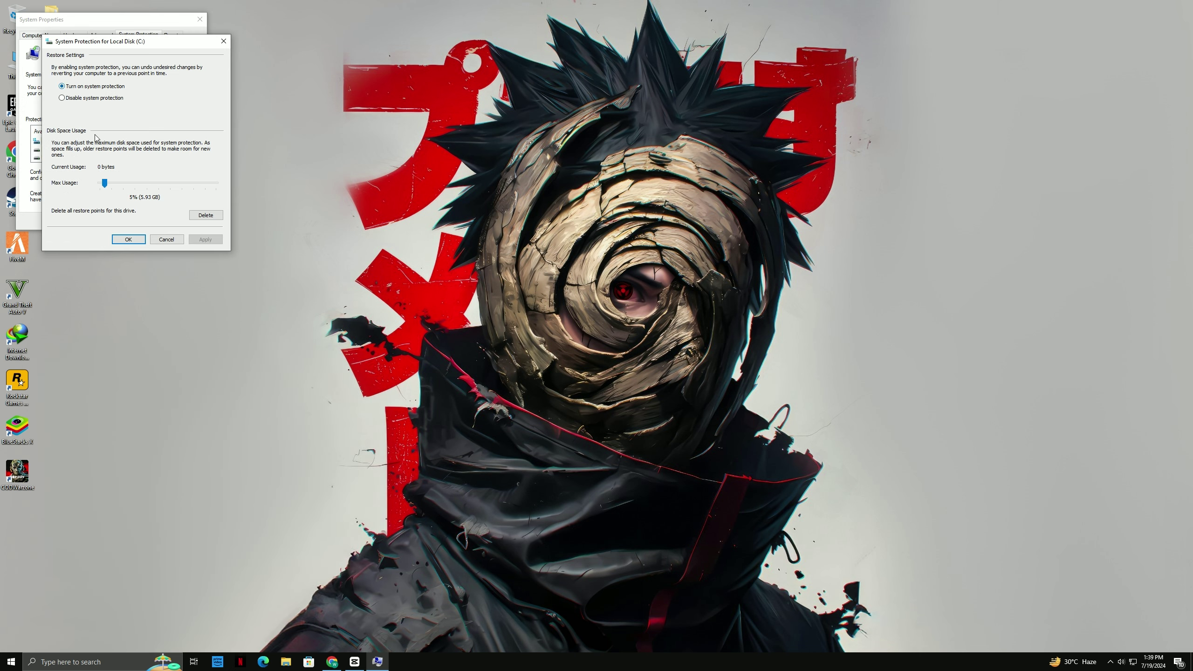
left_click(129, 240)
Step: Open the restore point creation form, cancel it and close System Properties
left_click(164, 195)
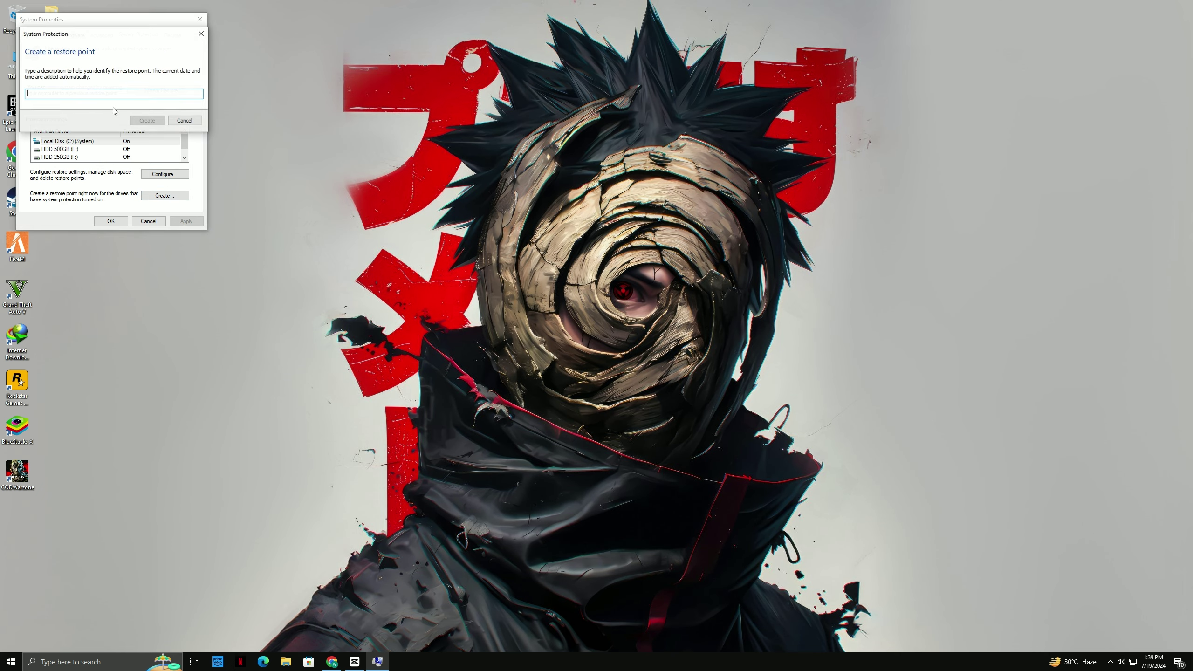
left_click(184, 121)
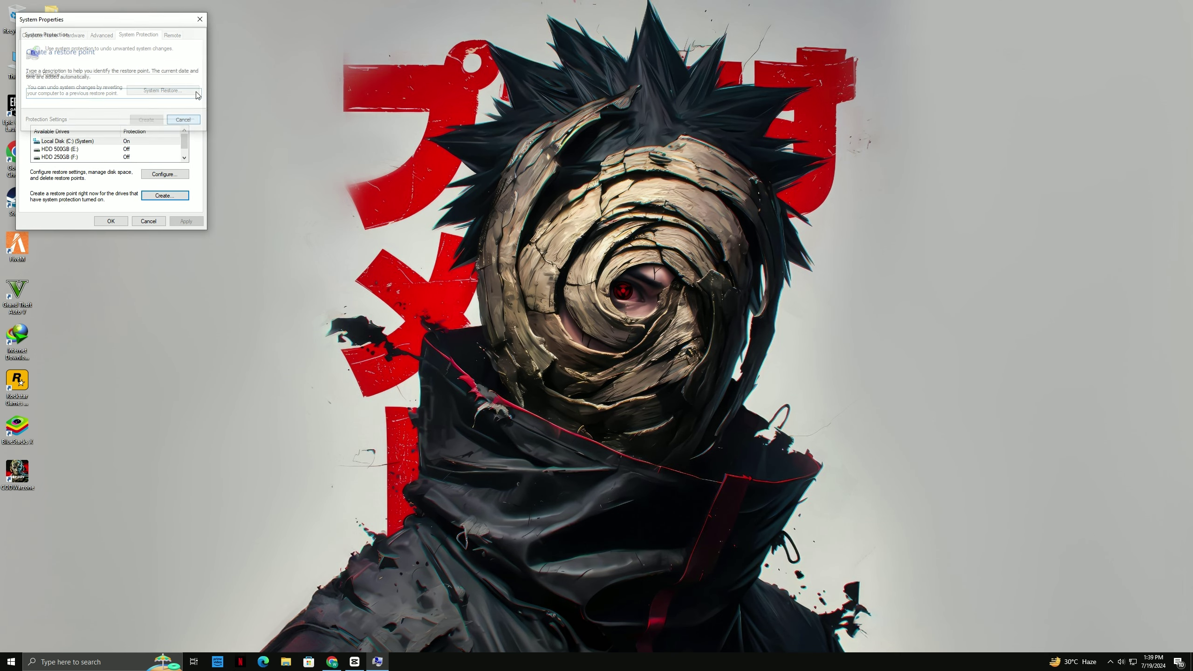
left_click(200, 19)
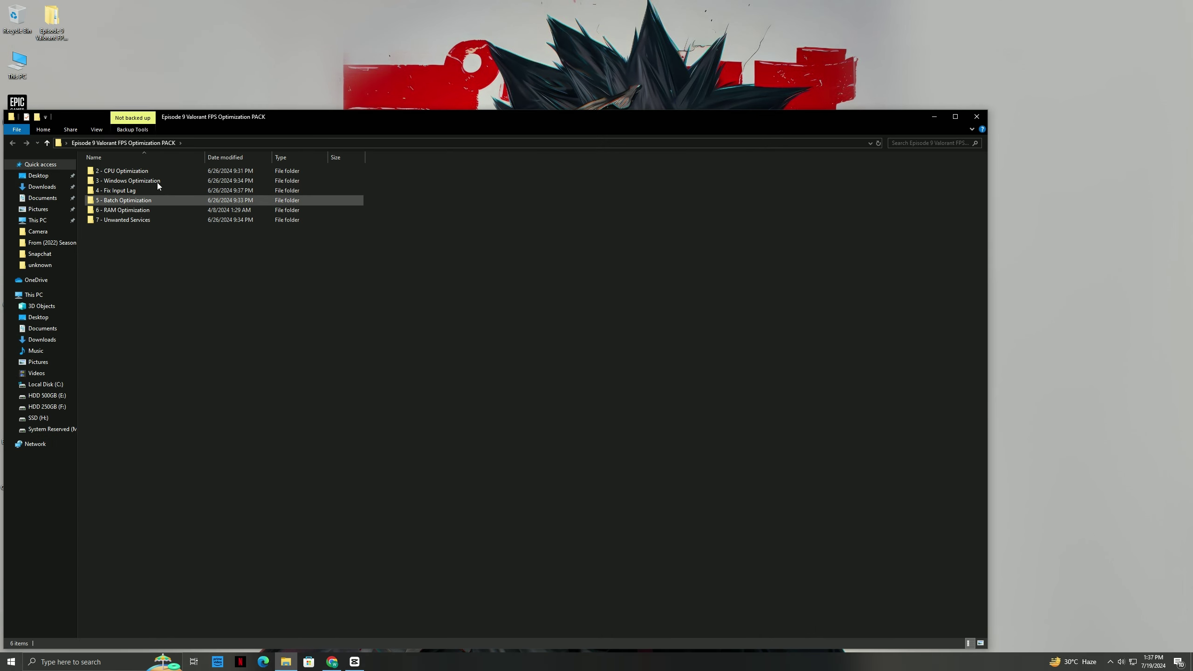
Step: Merge the CPU Optimization registry file from the "2 - CPU Optimization" folder of the optimization pack
left_click_drag(234, 117, 353, 77)
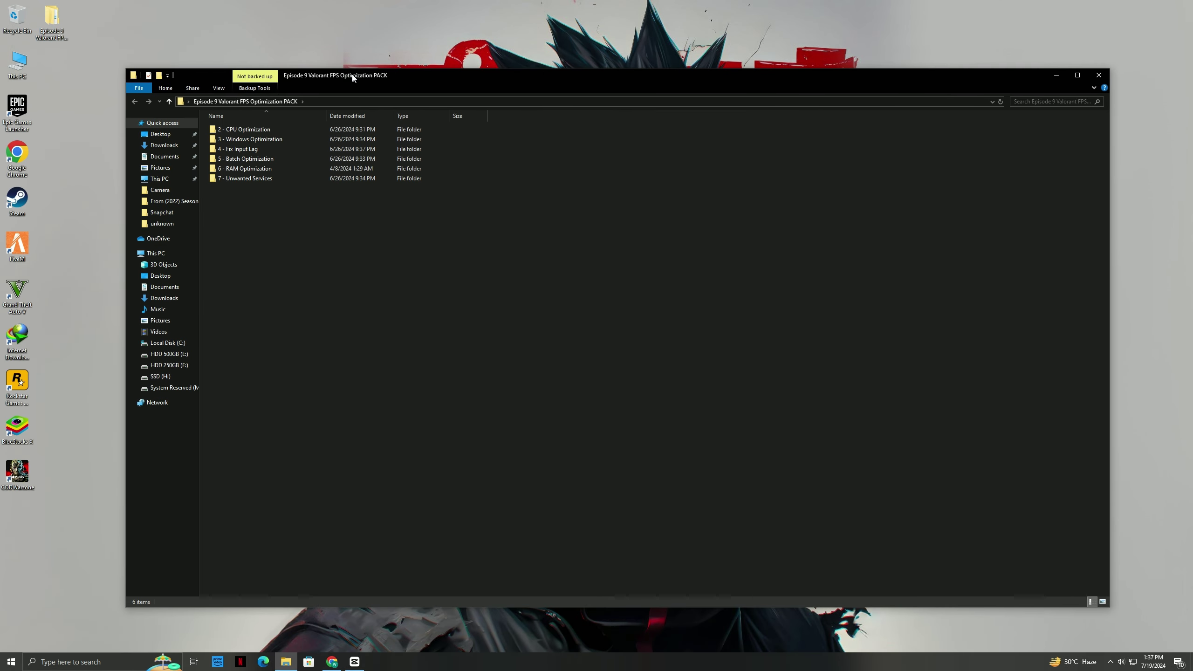
double_click(261, 129)
left_click(246, 129)
right_click(245, 127)
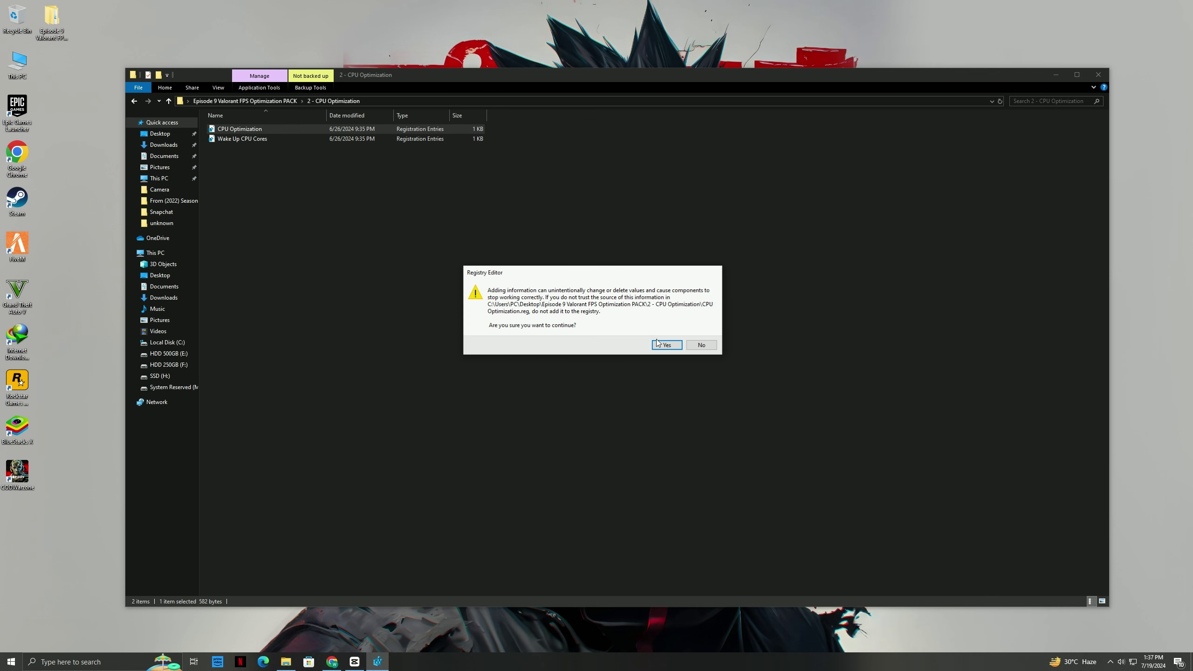
left_click(659, 343)
left_click(701, 334)
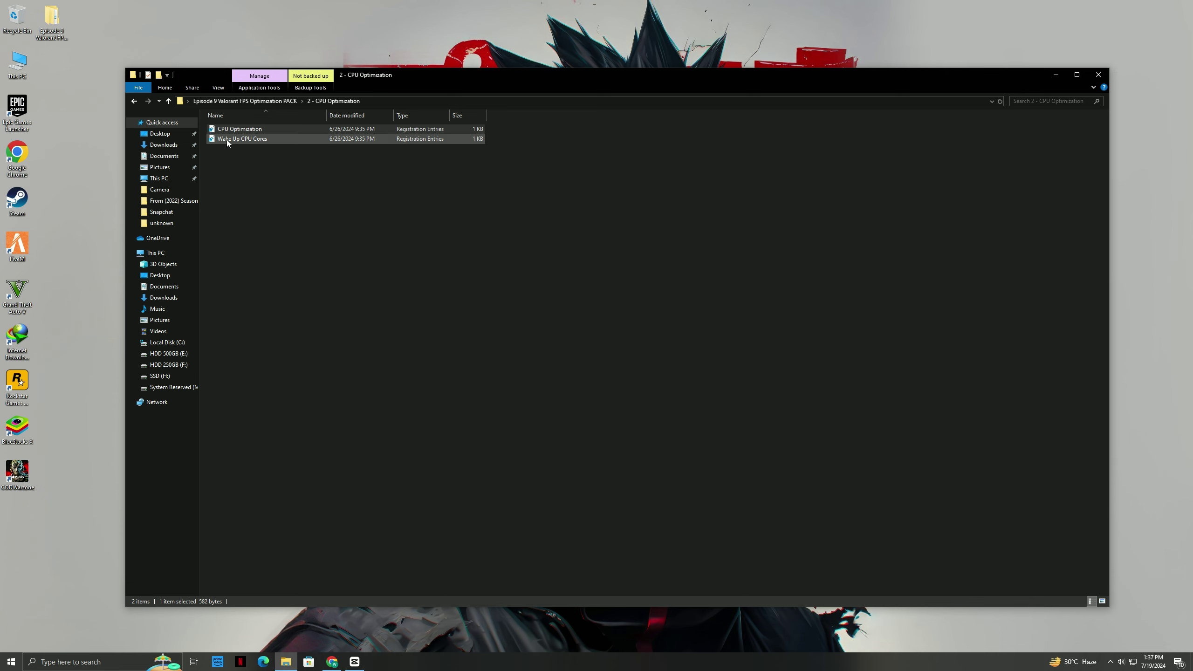
Step: Merge the Wake Up CPU Cores file into the registry
left_click(226, 139)
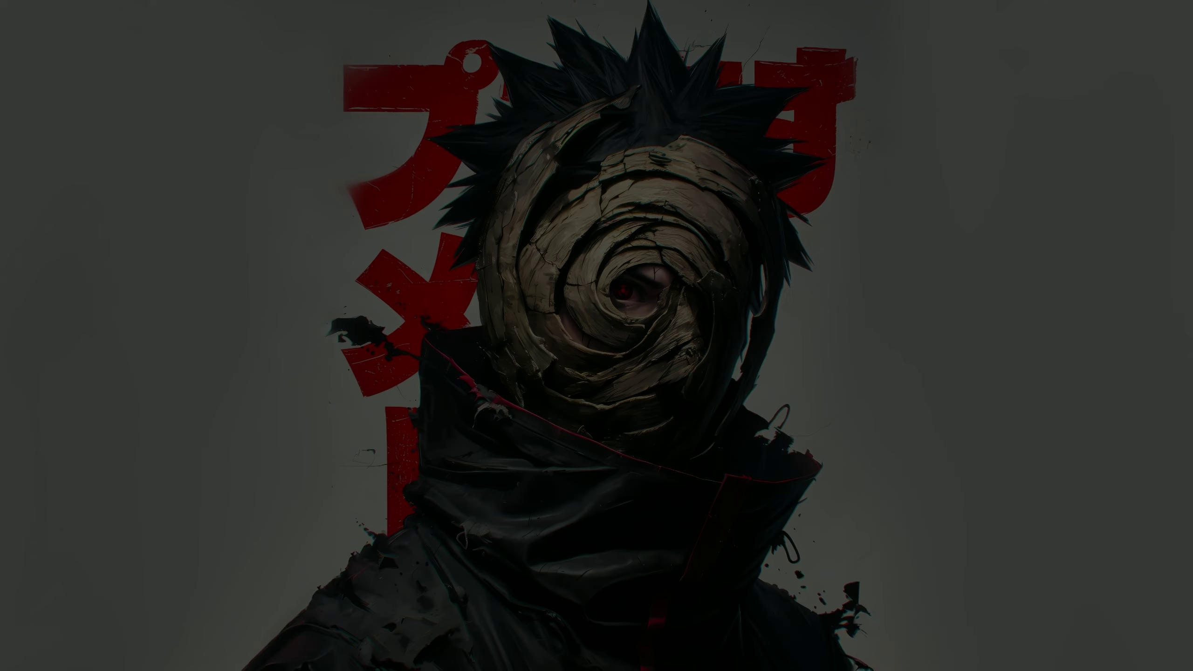
left_click(546, 389)
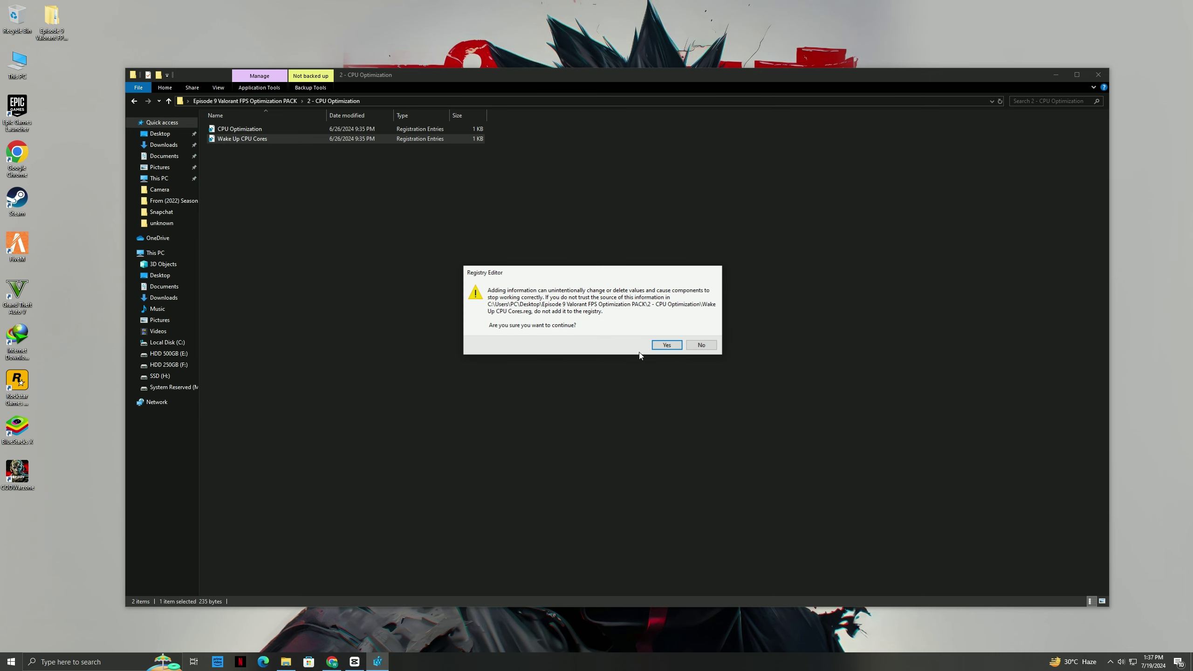
left_click(659, 343)
left_click(701, 334)
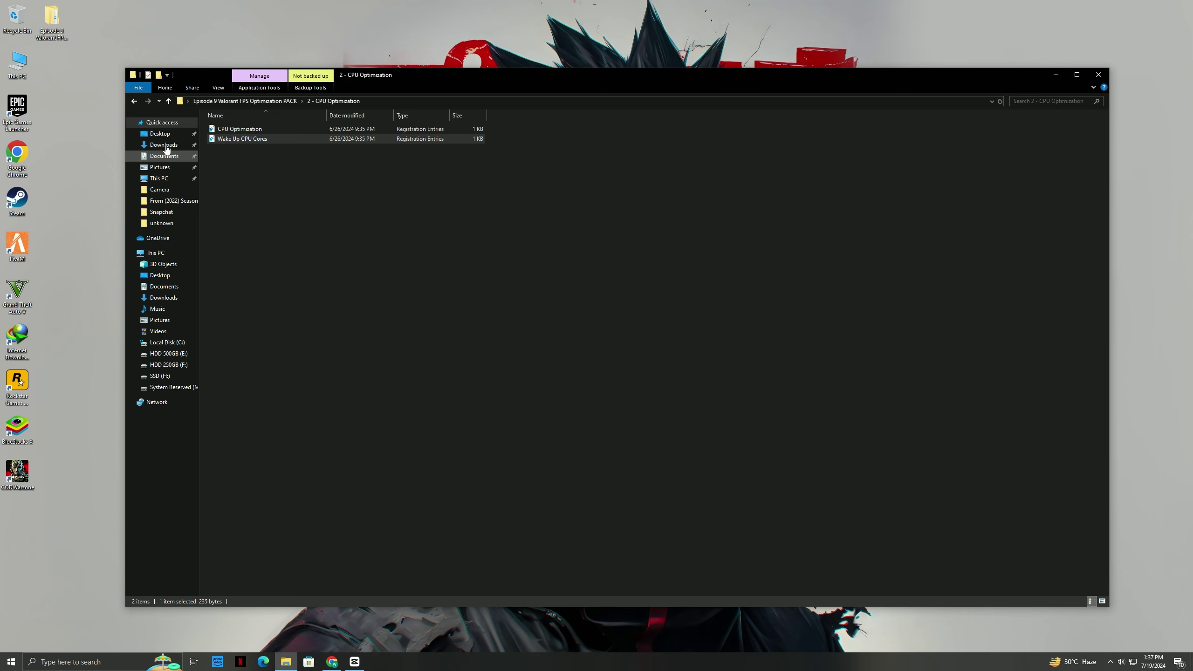
Step: Merge the Disable DVR 1 registry file from the "3 - Windows Optimization" folder
left_click(133, 100)
double_click(253, 139)
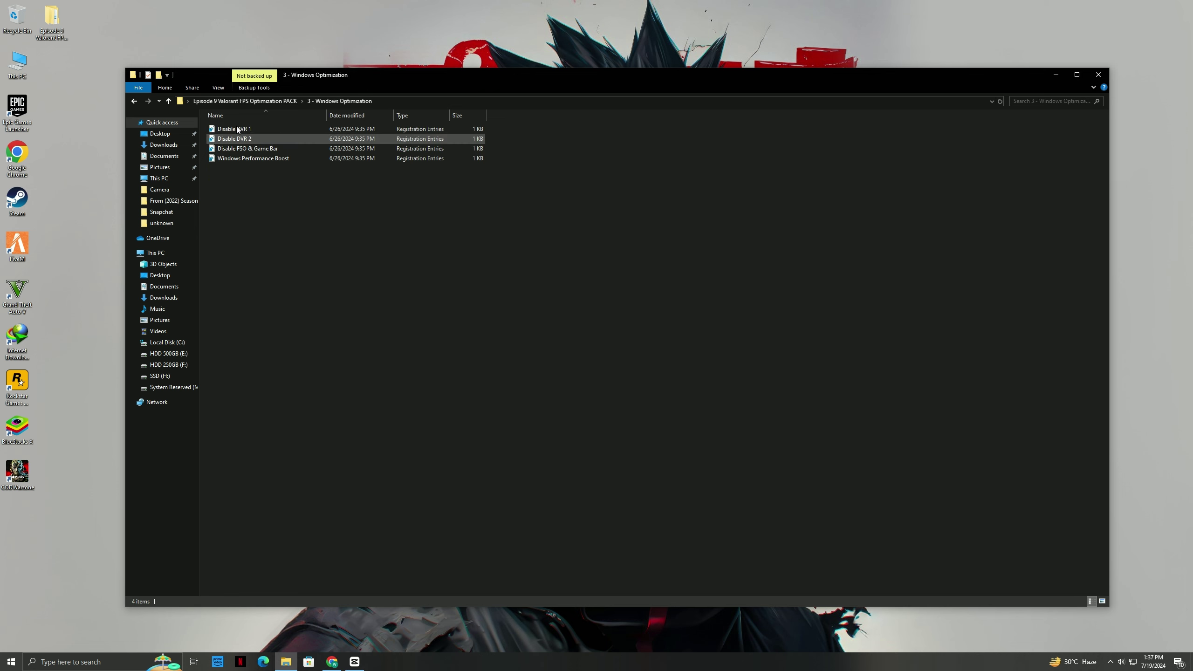
right_click(235, 129)
left_click(260, 133)
left_click(575, 391)
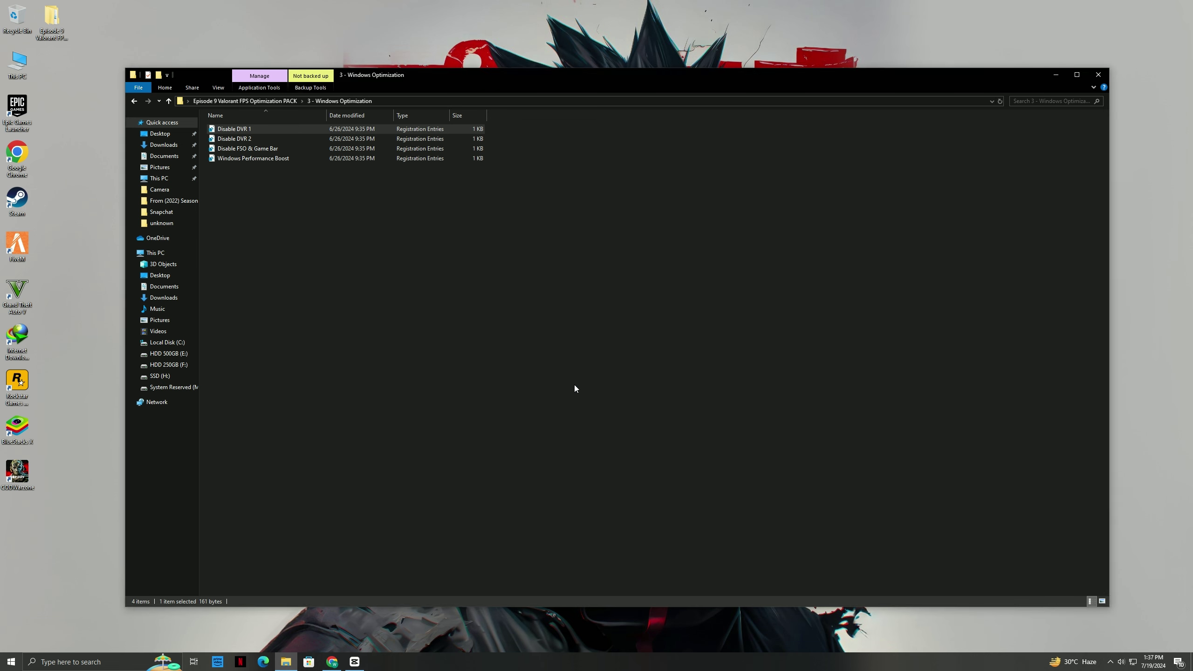
key("Return")
left_click(693, 337)
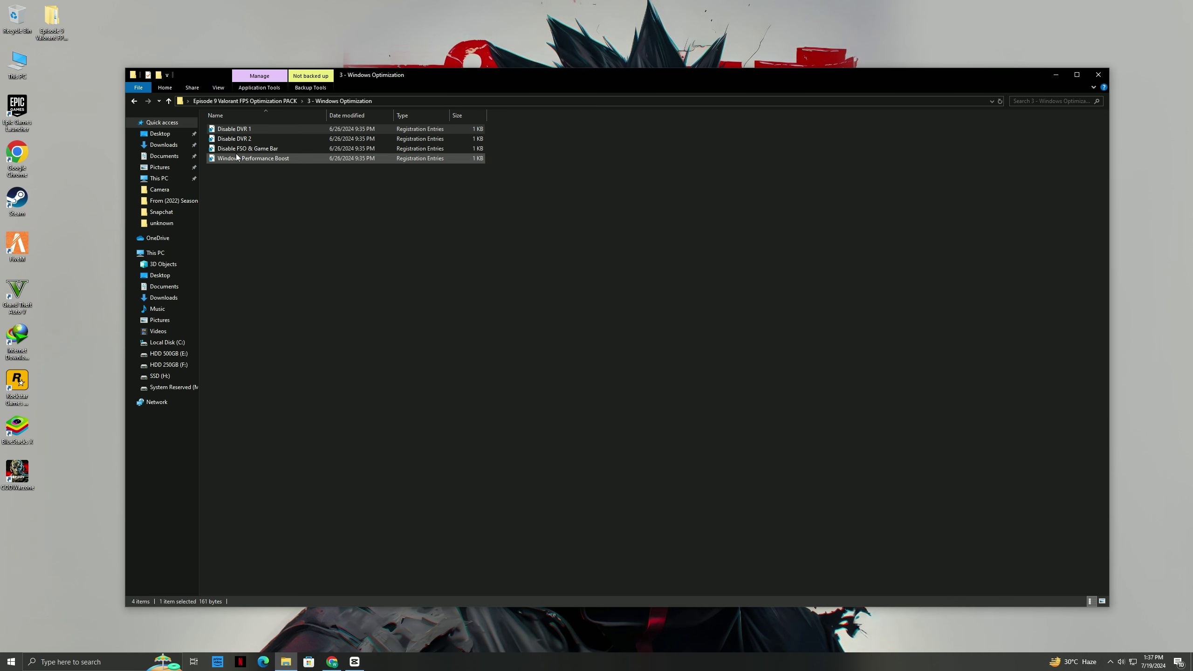
Step: Merge the Windows Performance Boost file into the registry
right_click(254, 159)
left_click(281, 168)
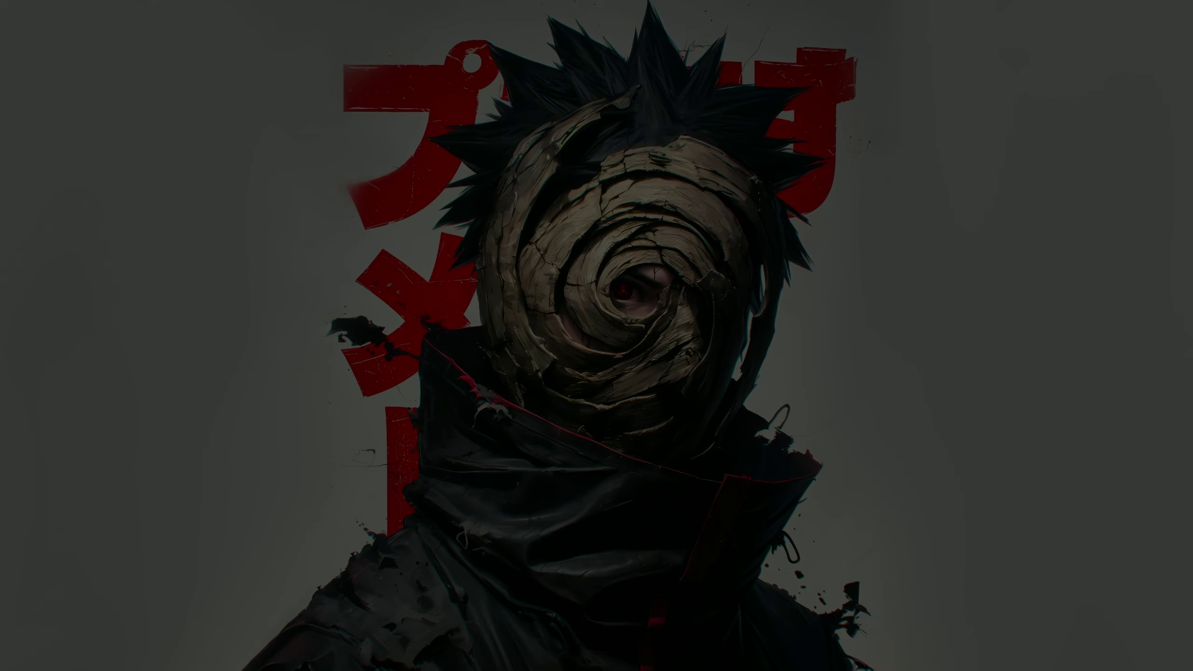
left_click(547, 390)
left_click(667, 346)
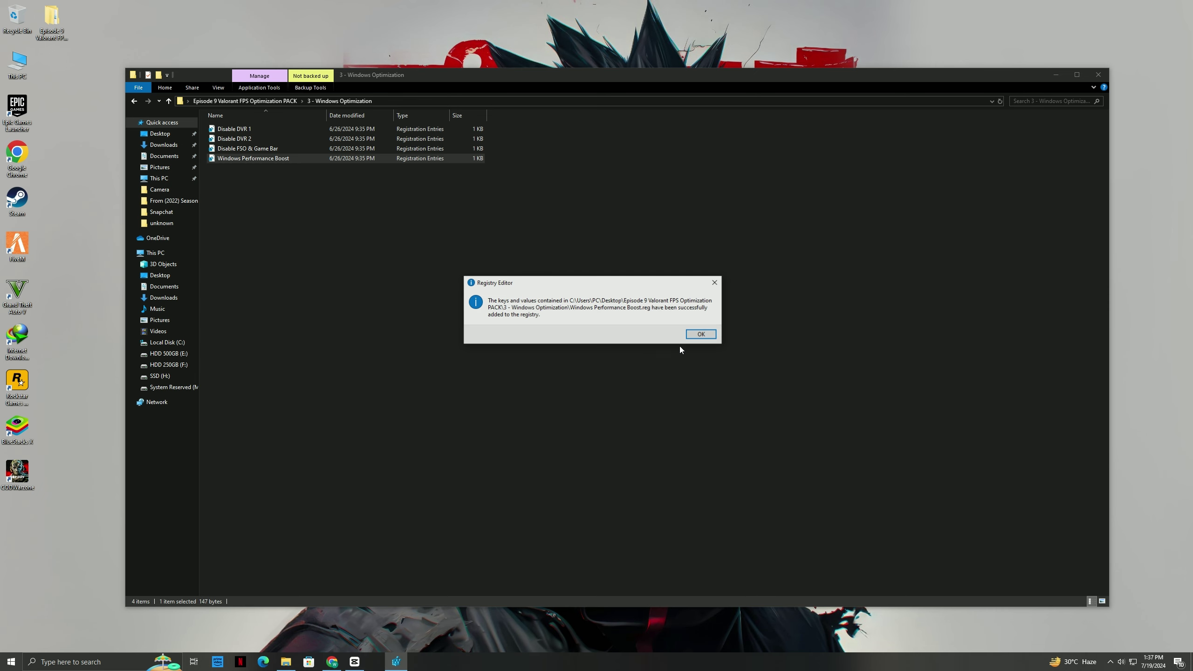
left_click(693, 337)
Step: Merge the Disable FSO & Game Bar file into the registry
right_click(267, 151)
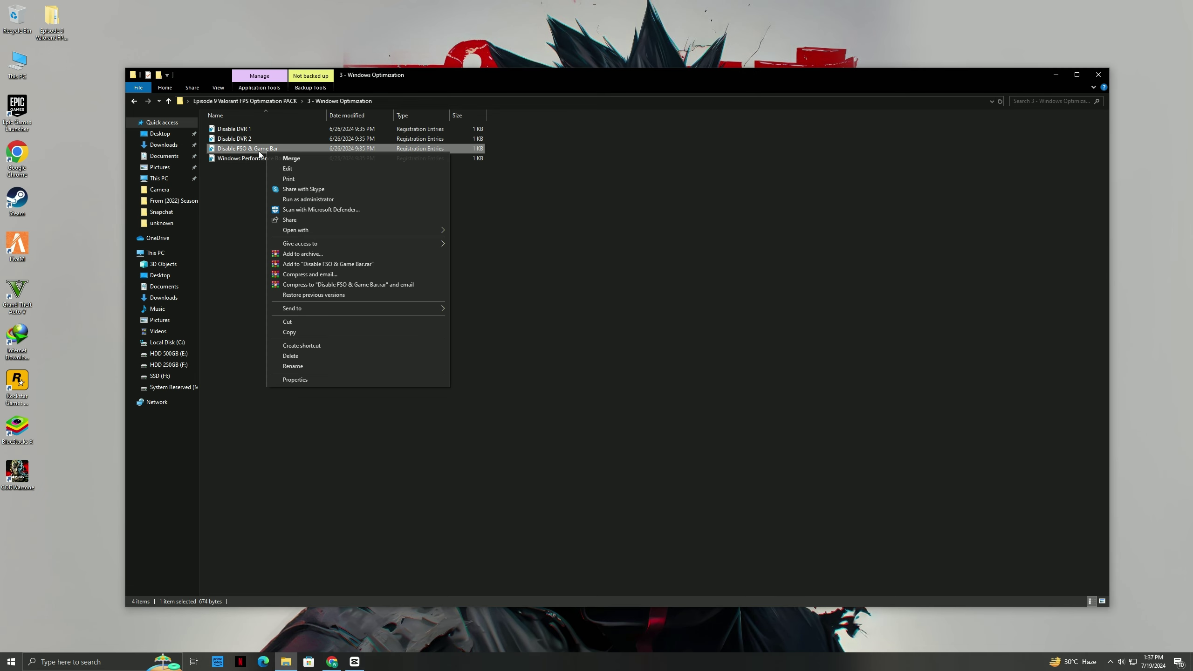
left_click(284, 160)
left_click(575, 389)
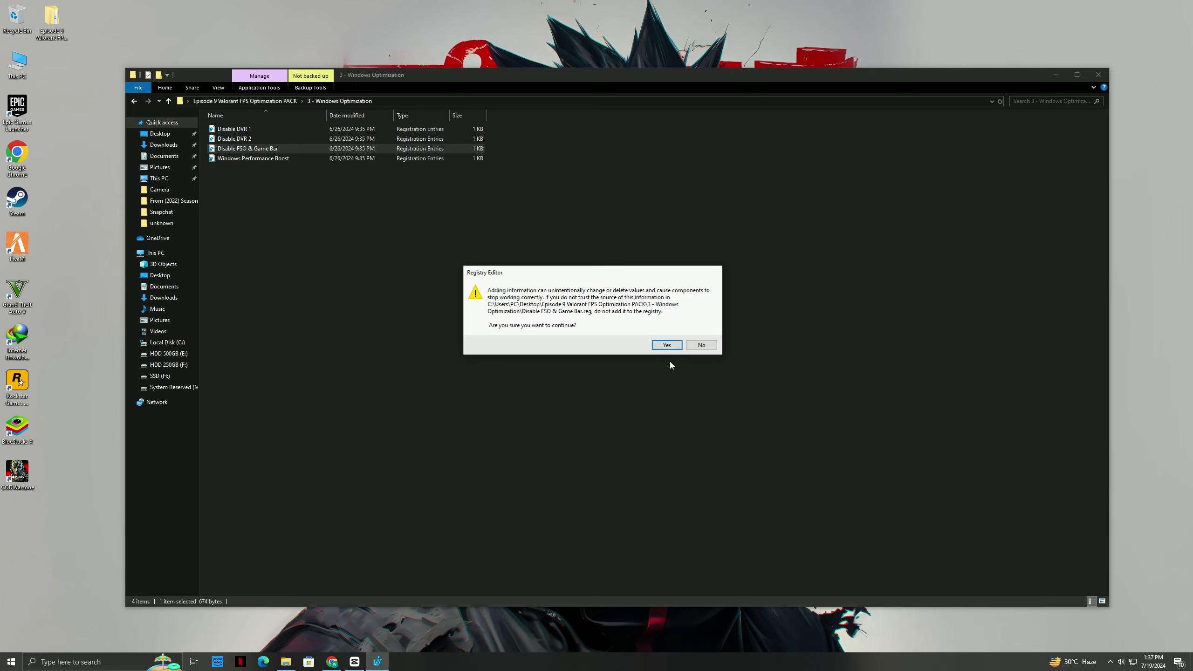
left_click(668, 362)
left_click(695, 334)
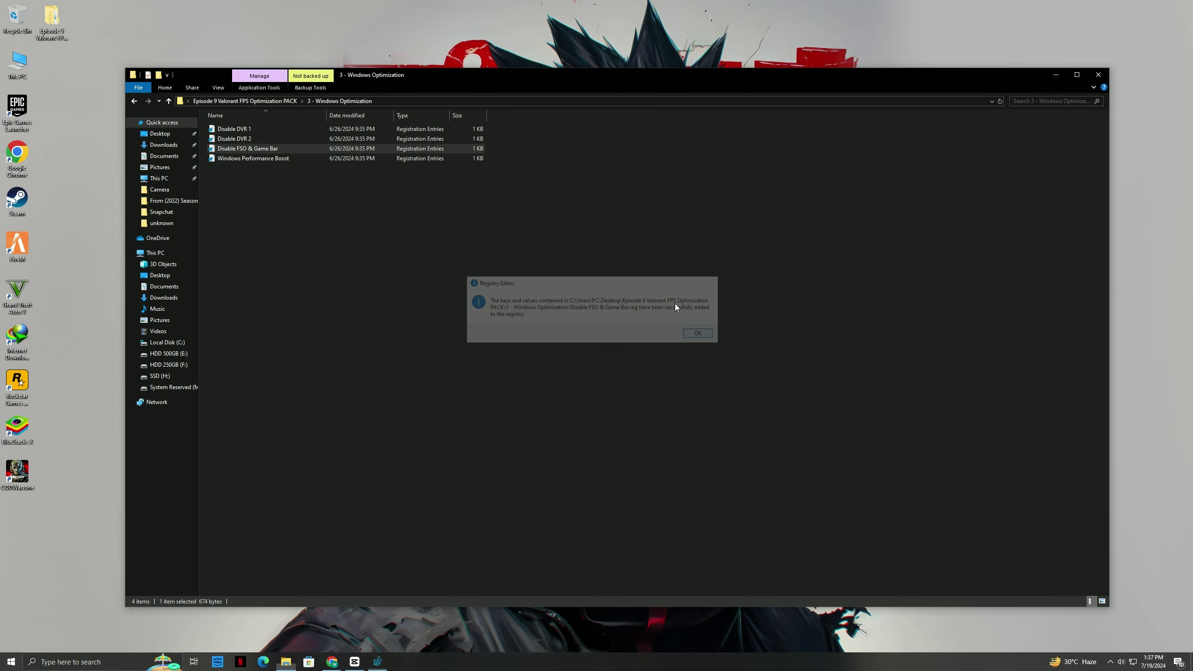
Step: Run the Remove Power Saving Features On USB Devices batch file from the "4 - Fix Input Lag" folder as administrator
left_click(133, 101)
double_click(268, 158)
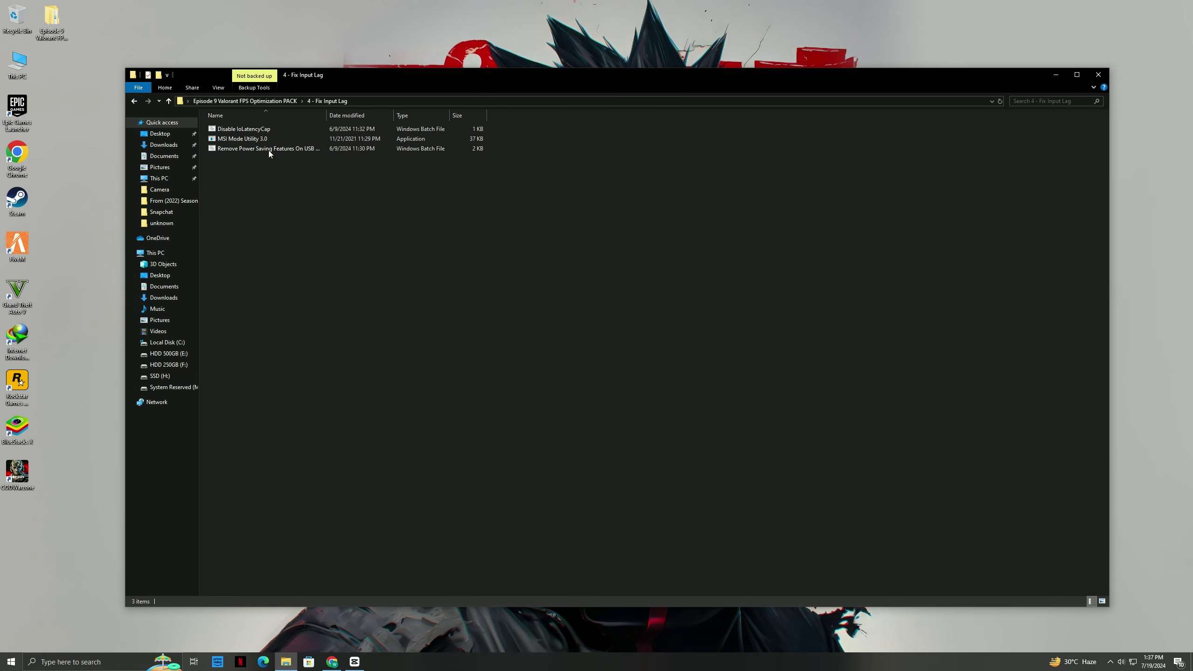
right_click(242, 150)
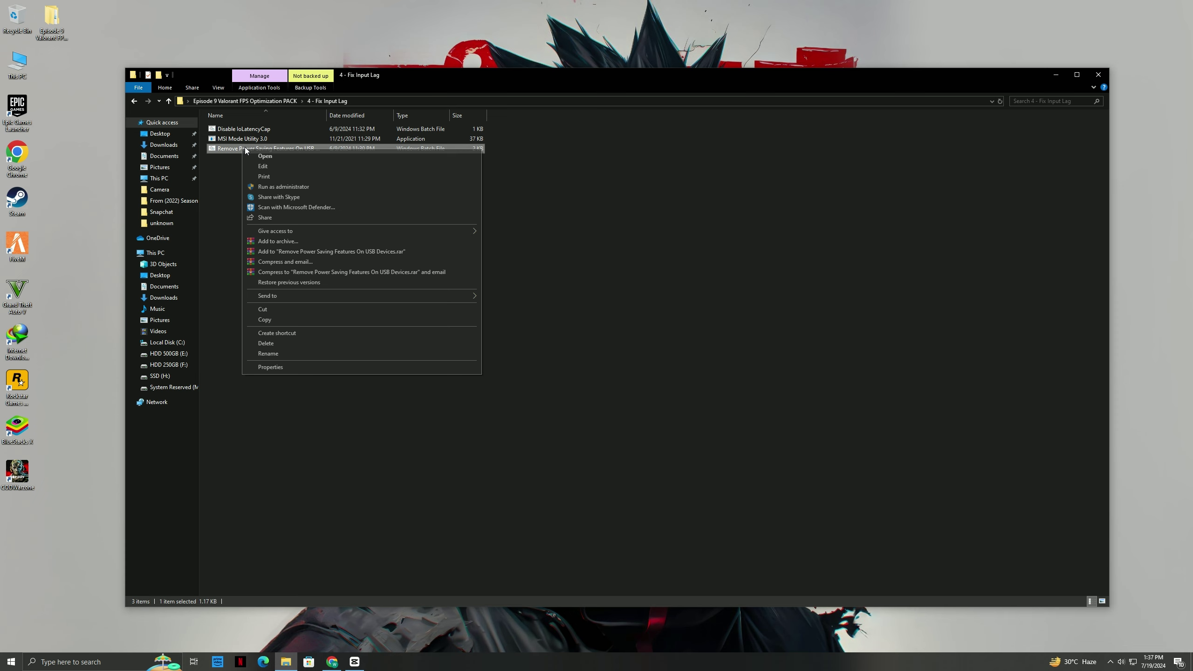
left_click(268, 185)
left_click(546, 389)
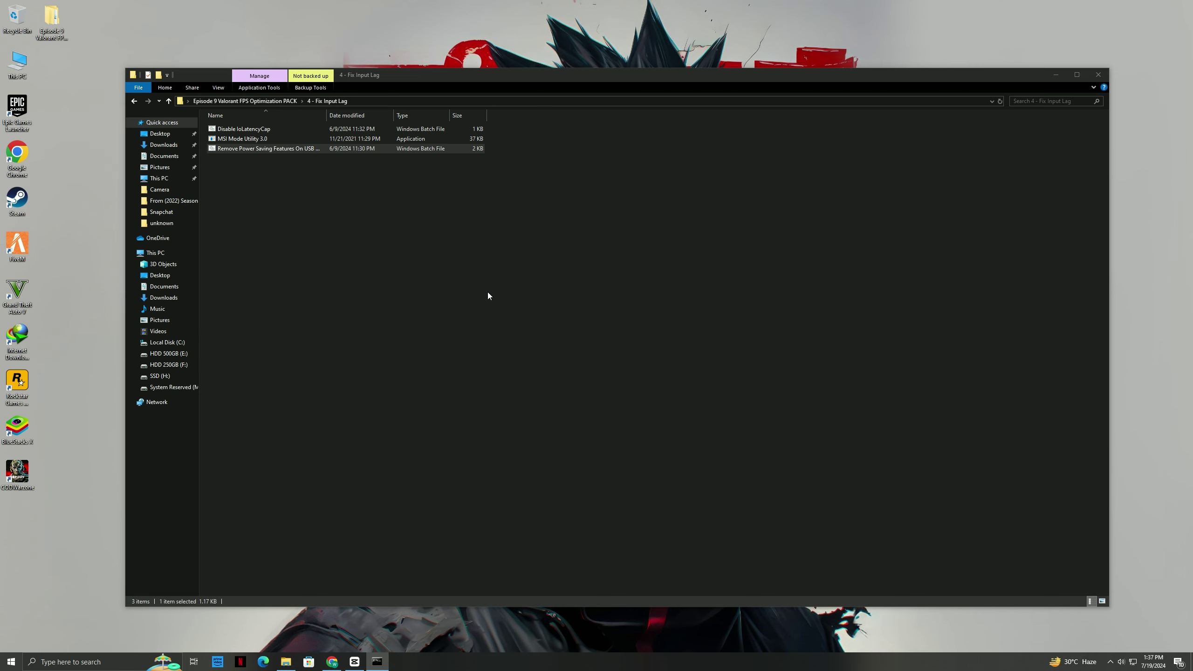
Step: Run the Disable IoLatencyCap batch file with administrator rights
left_click(267, 129)
right_click(266, 129)
left_click(307, 168)
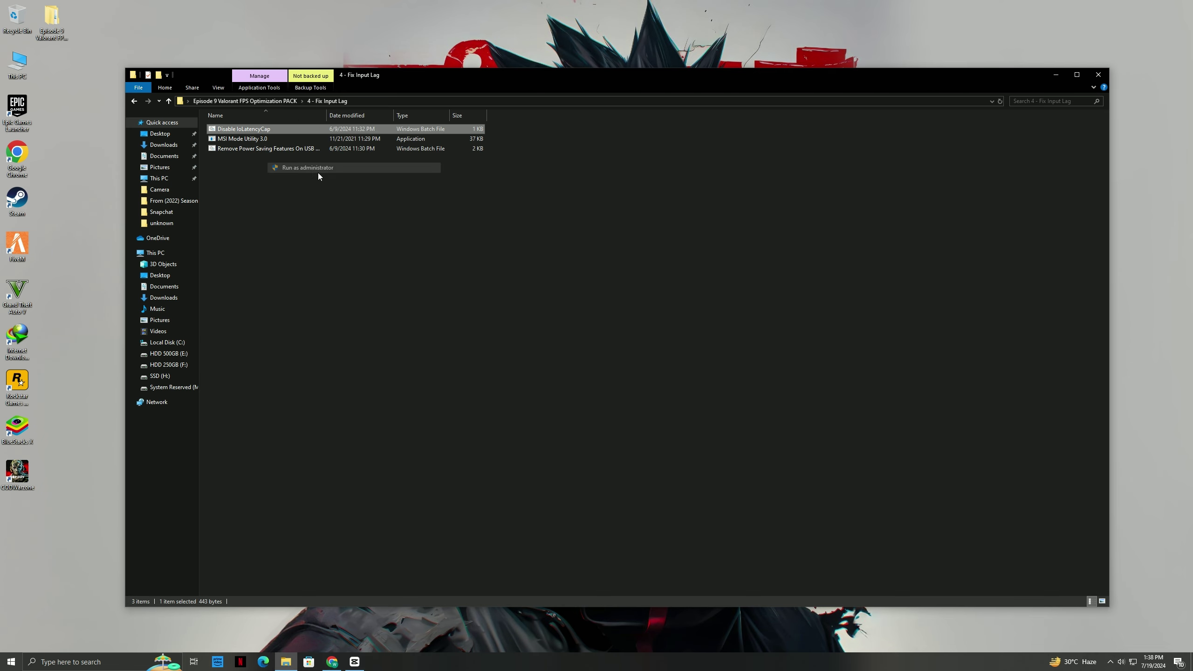
left_click(566, 388)
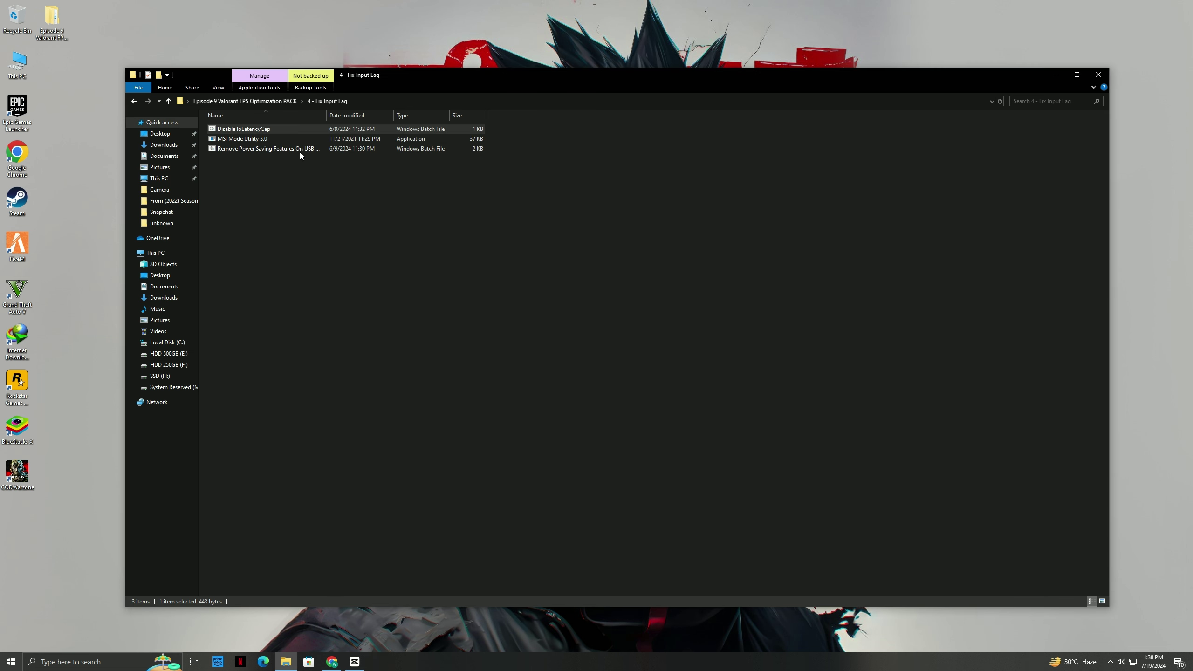
Step: Launch MSI Mode Utility 3.0 with administrator rights
left_click(252, 140)
right_click(251, 140)
left_click(283, 159)
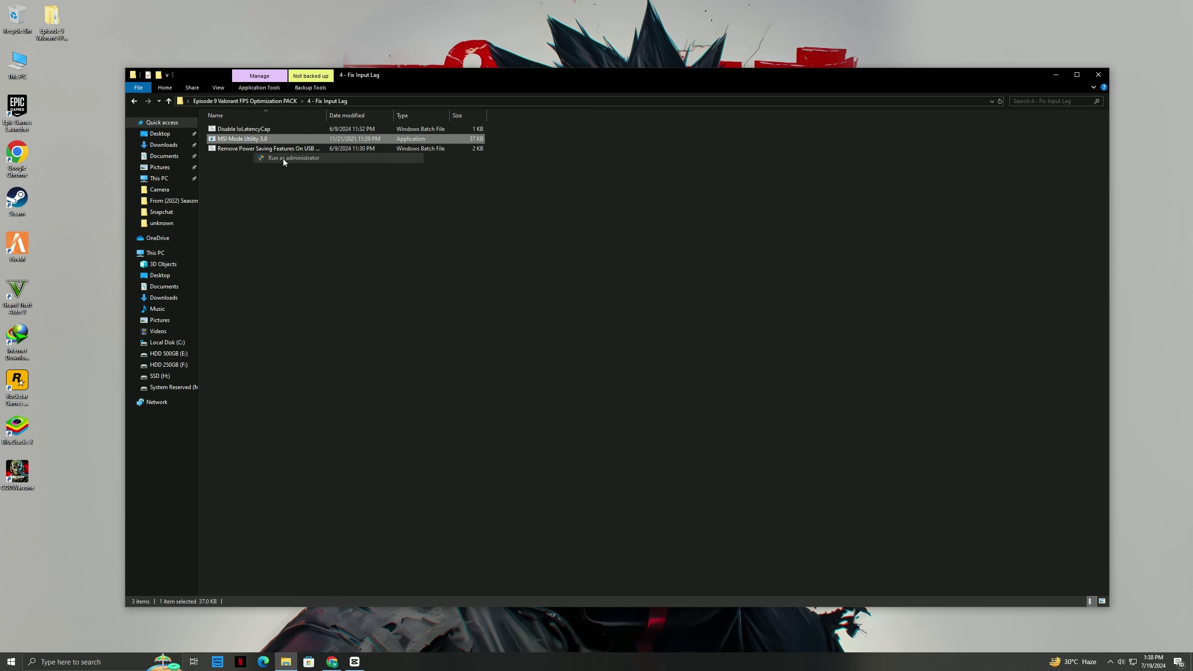
left_click(537, 399)
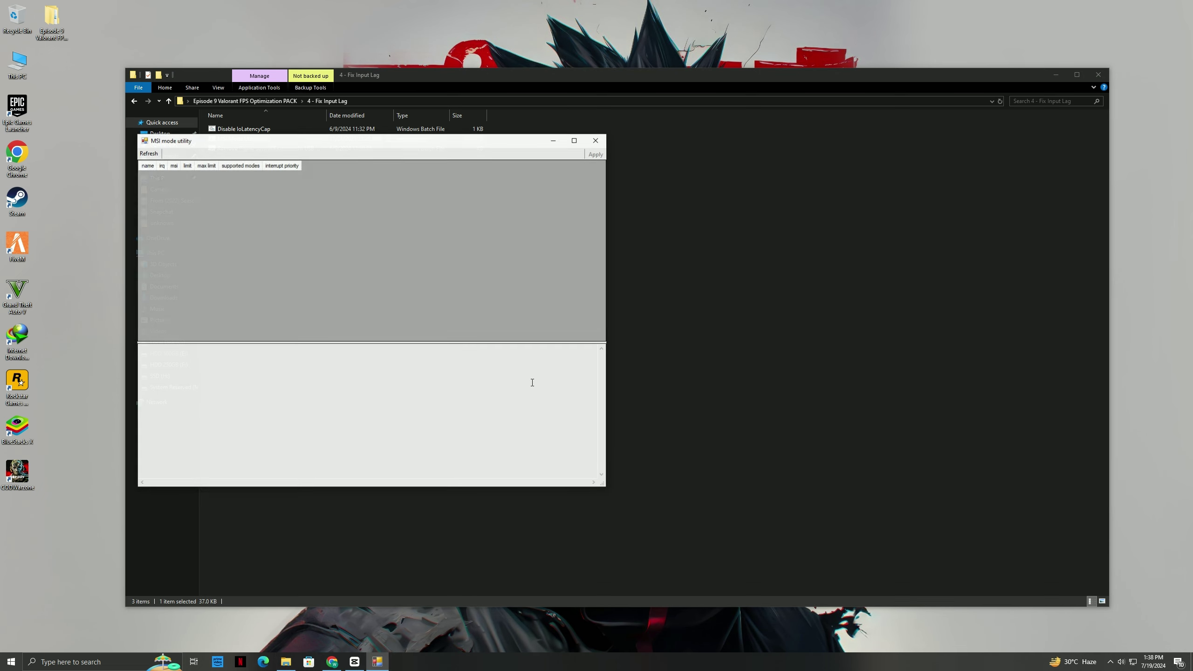
Step: Check the interrupt priority of the ASUS Radeon (TM) RX 470 Series and close MSI mode utility
left_click(406, 176)
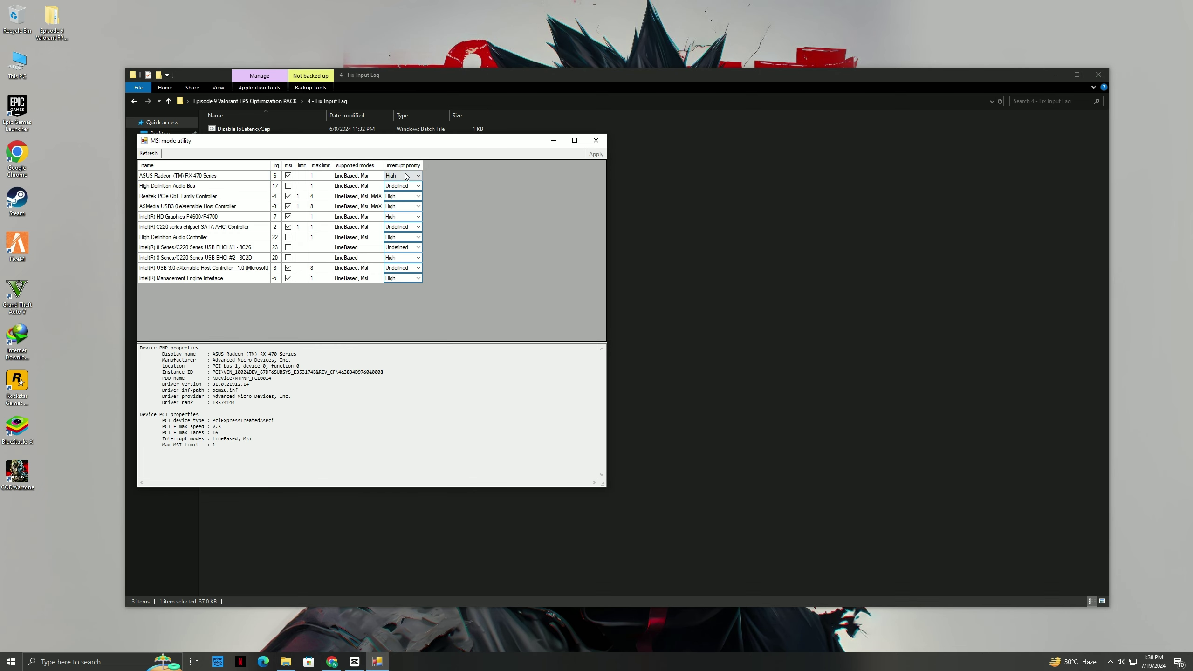
left_click(398, 202)
left_click(595, 141)
Step: Run the Latency Tweaks HPET script from the "5 - Batch Optimization" folder as administrator and dismiss its console
left_click(134, 101)
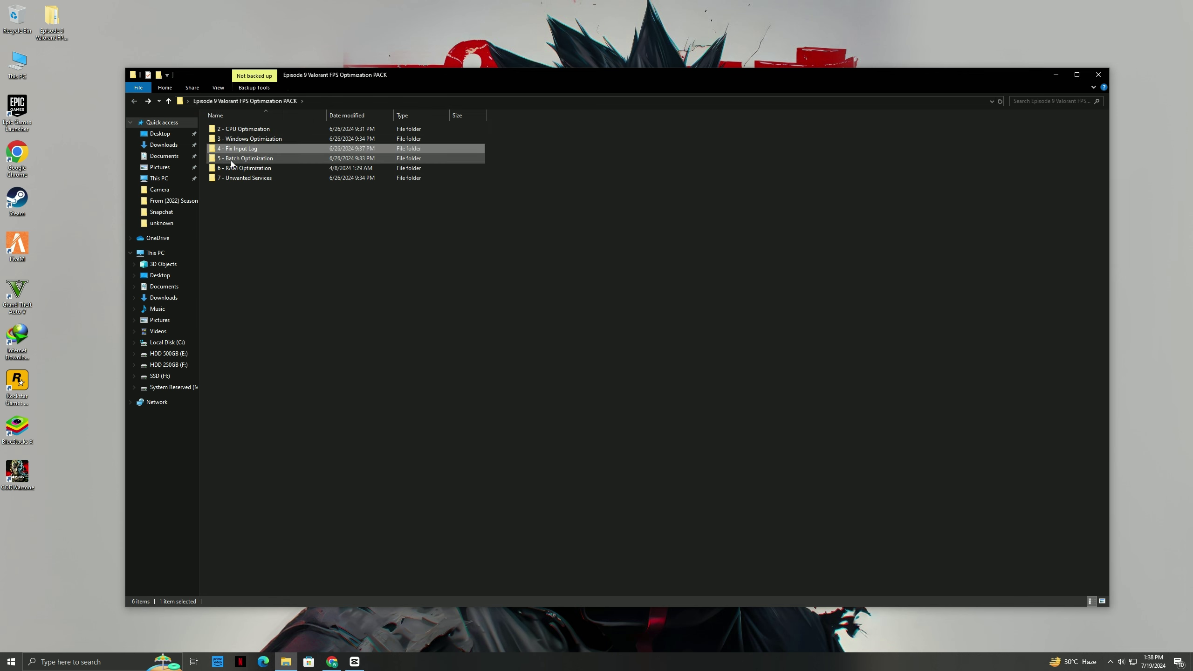
double_click(231, 160)
right_click(239, 138)
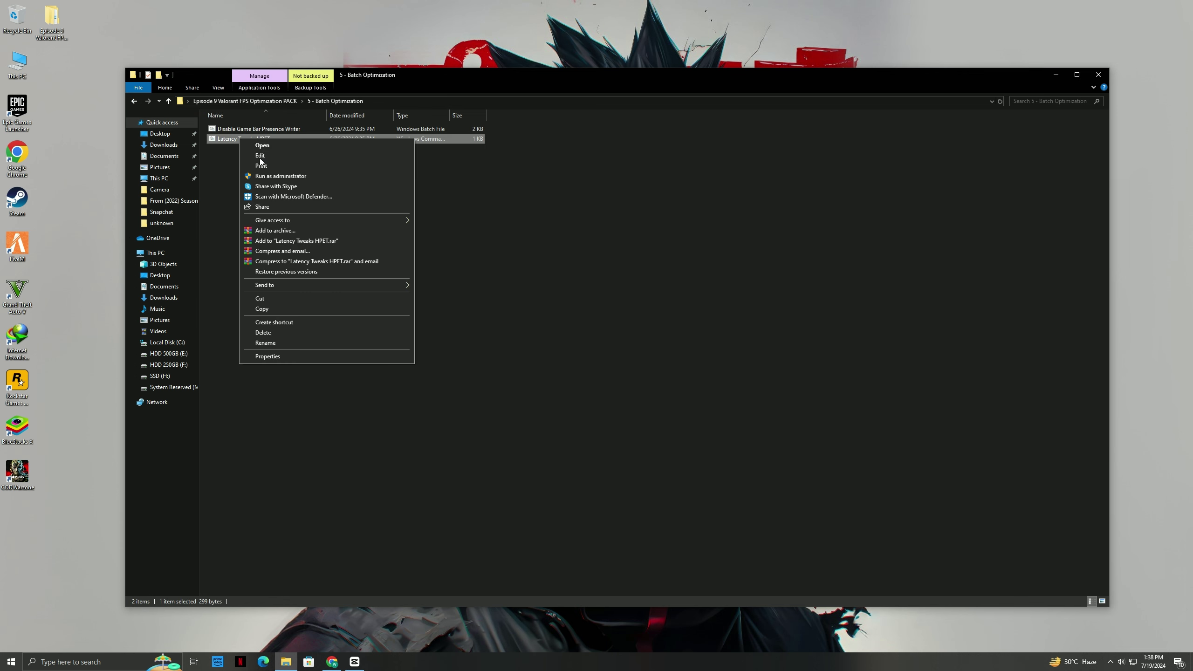
left_click(280, 175)
left_click(545, 389)
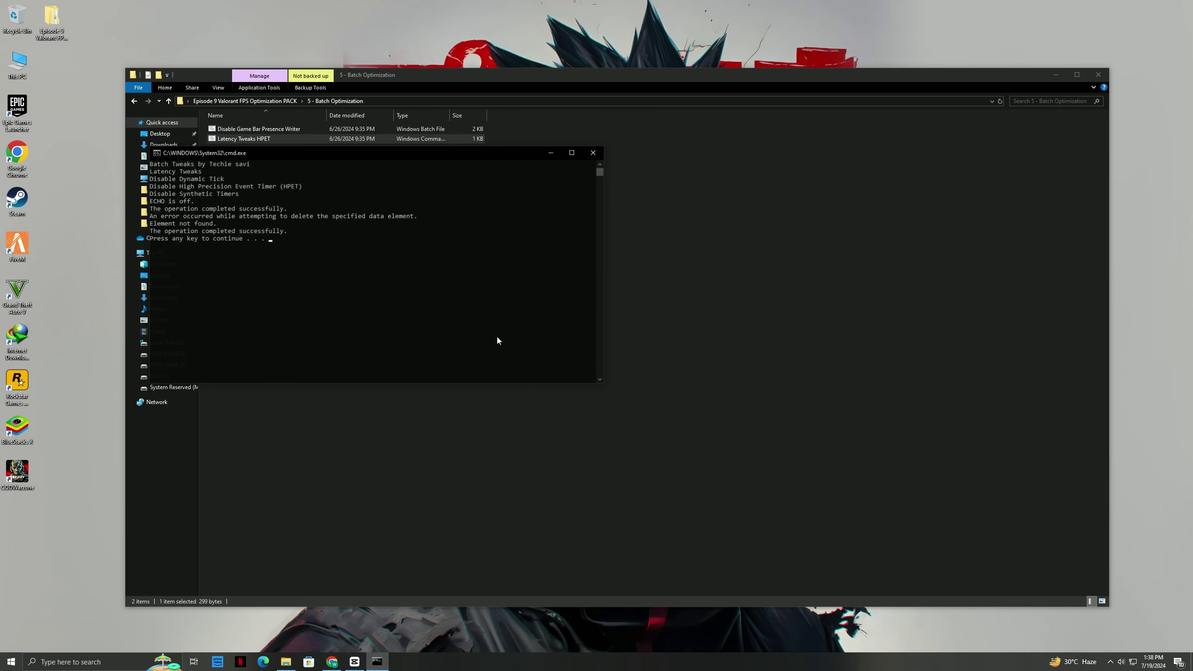
key("Return")
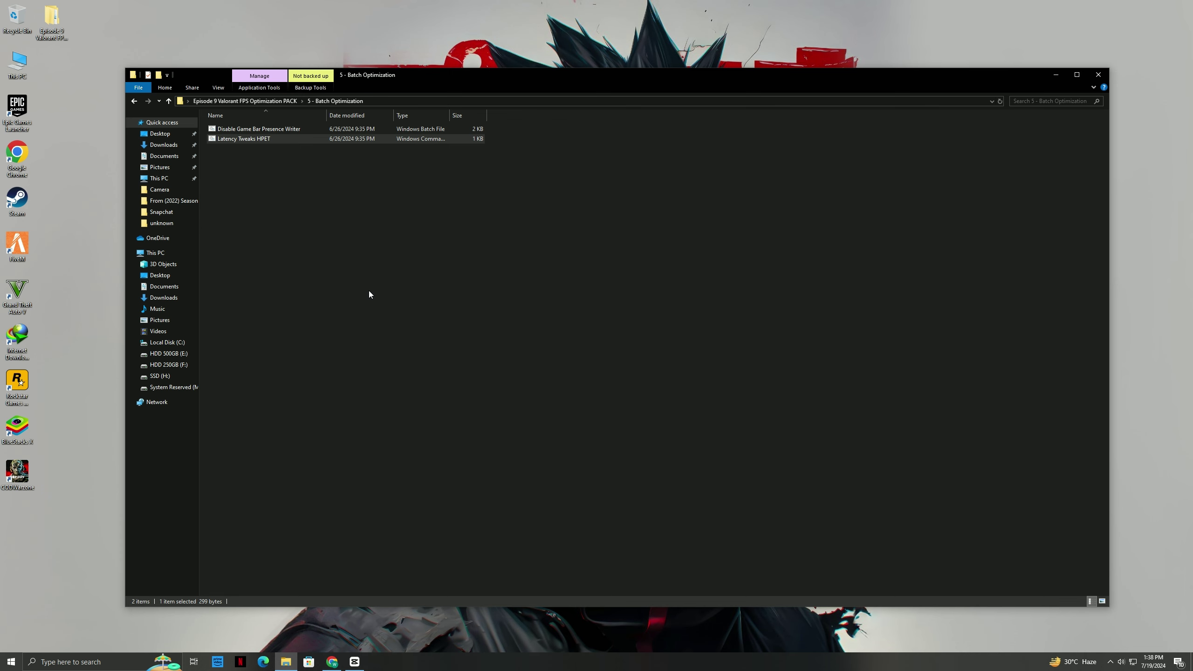
Step: Run the Disable Game Bar Presence Writer batch file with administrator rights and dismiss its console
right_click(261, 131)
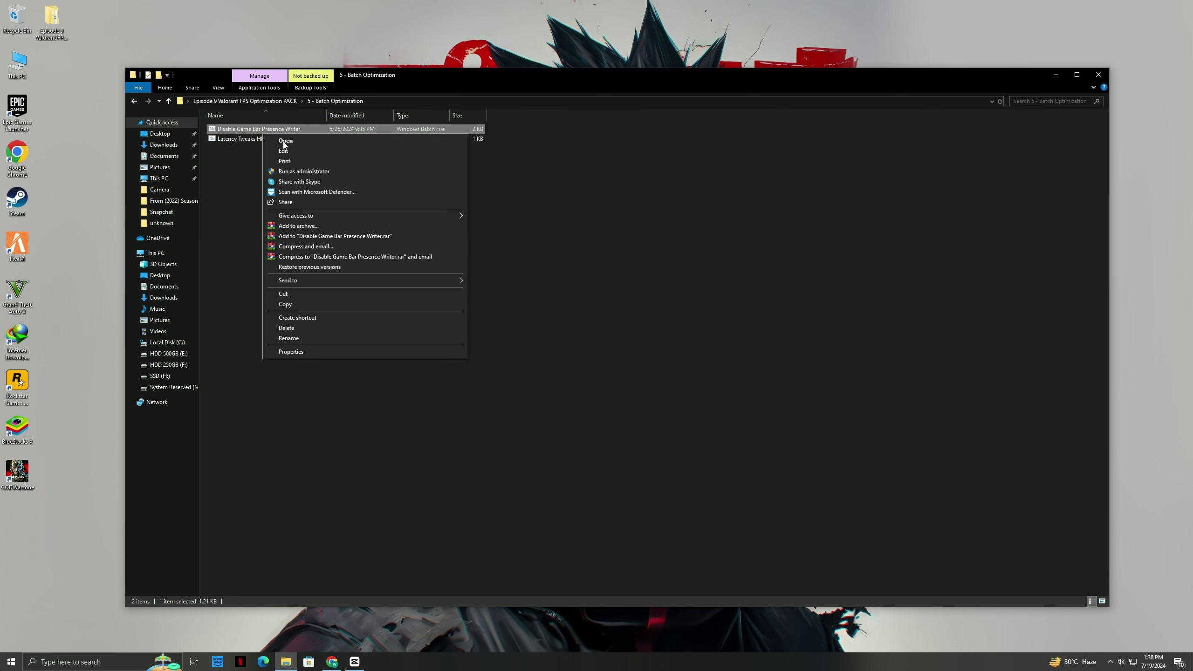
left_click(282, 171)
left_click(547, 389)
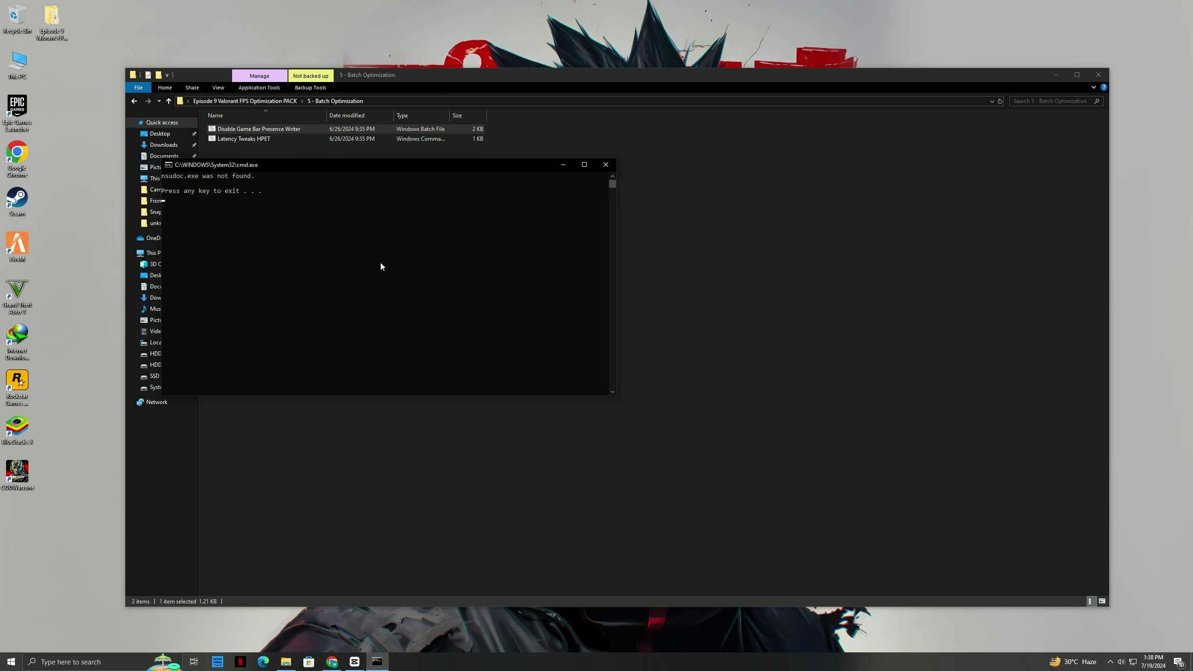
key("Return")
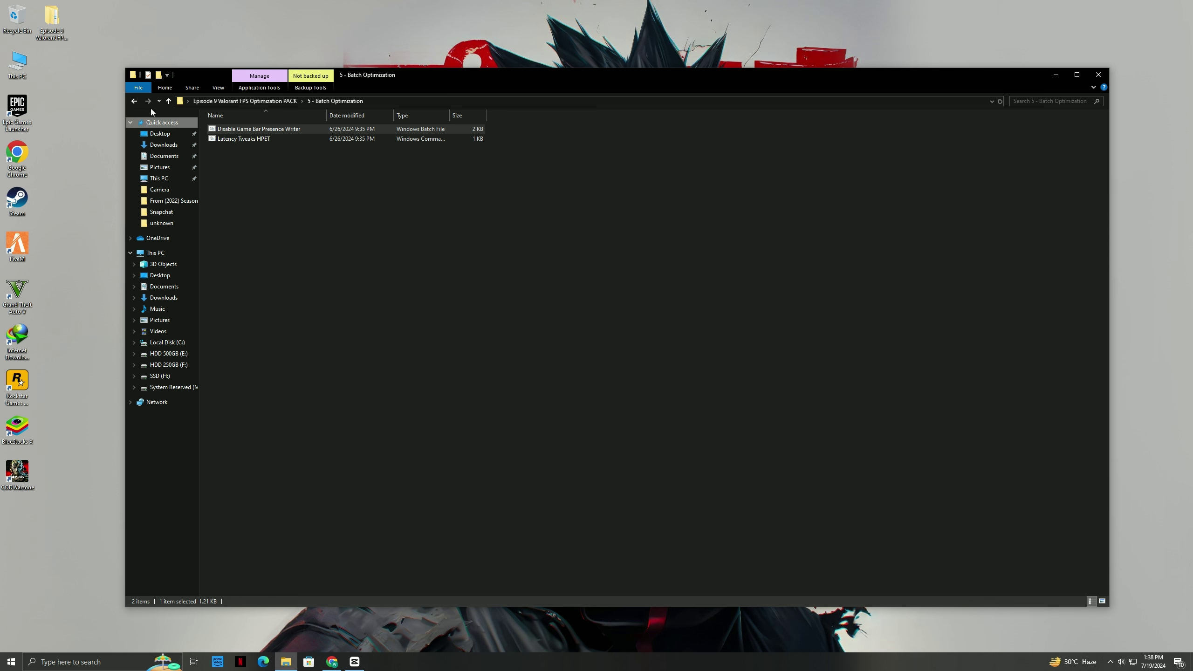
Step: Merge the 16GB Ram file from the "6 - RAM Optimization" folder into the registry
left_click(133, 101)
double_click(228, 178)
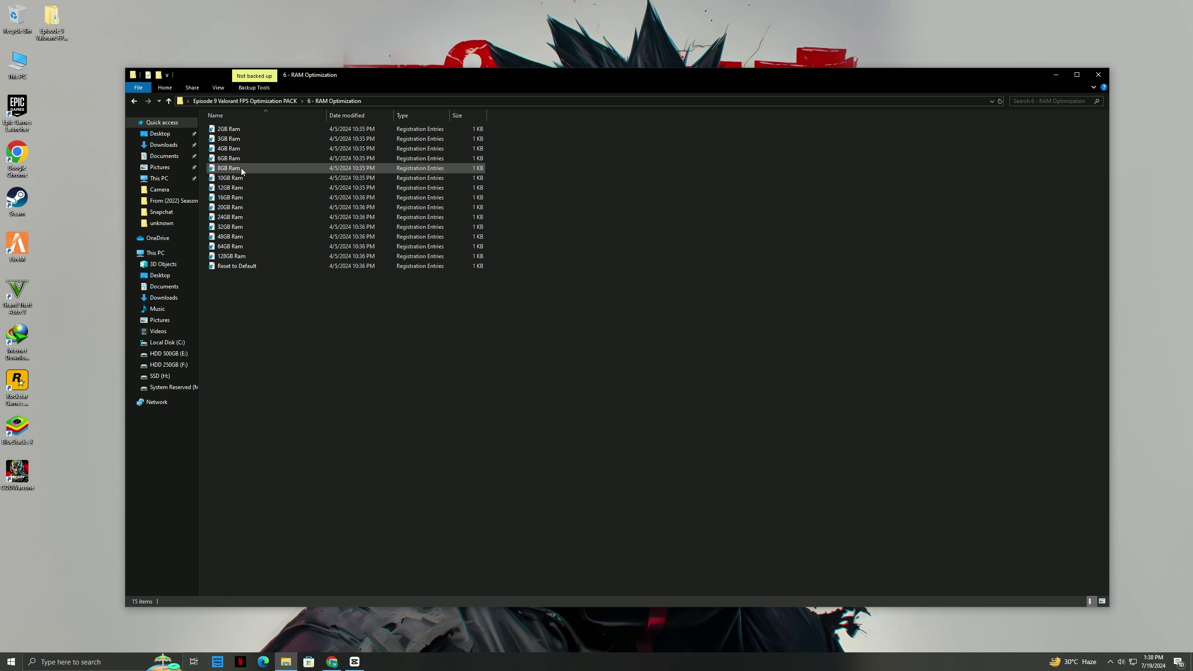
left_click(226, 198)
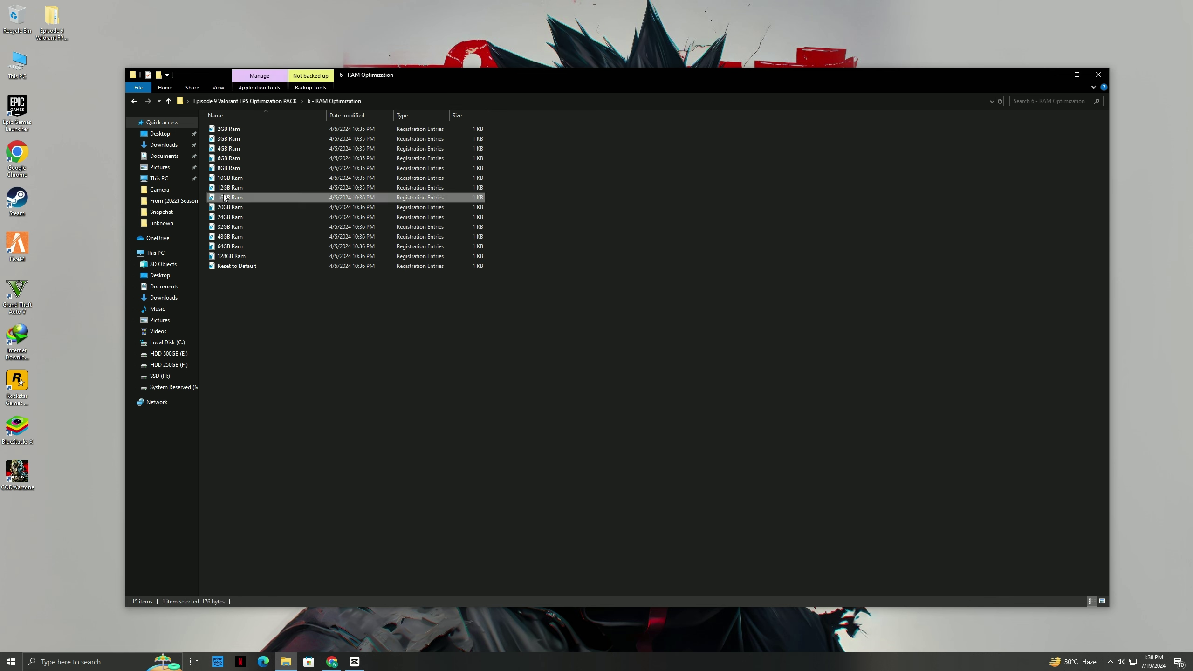
key("shift+F10")
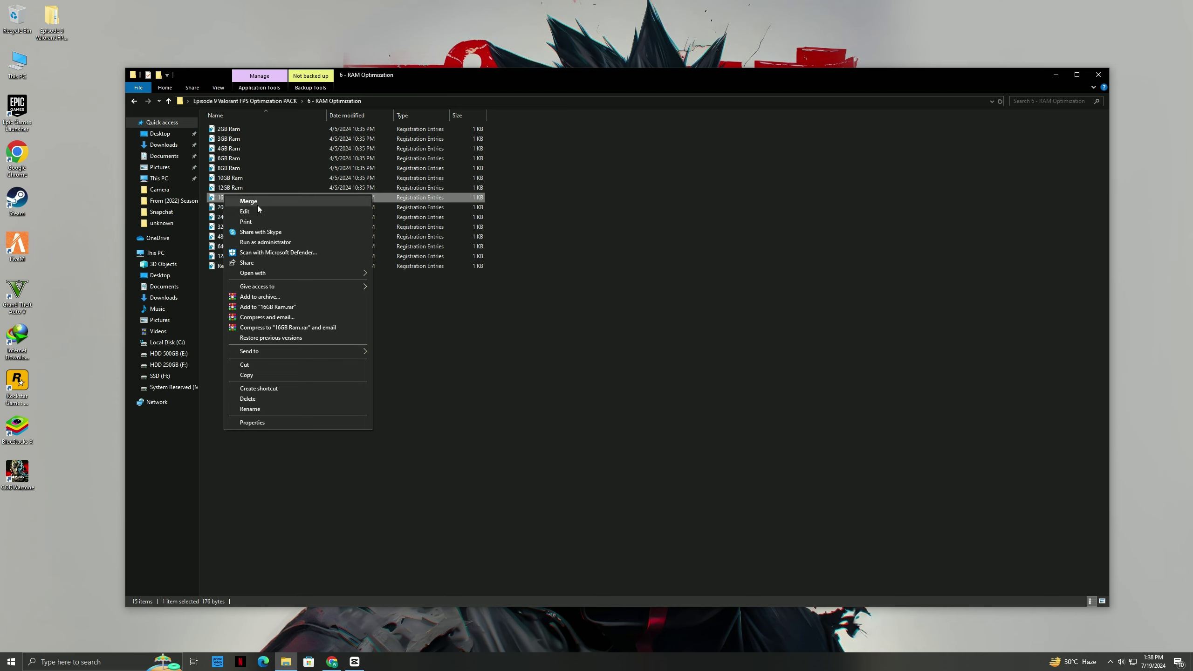
left_click(258, 206)
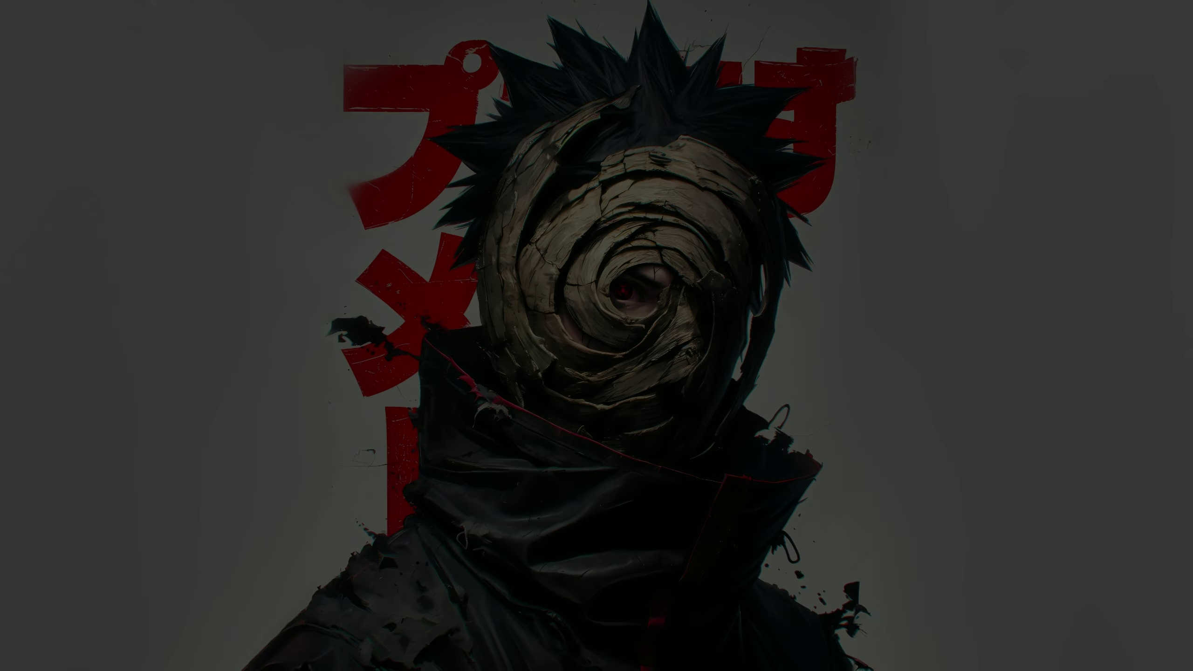
left_click(547, 390)
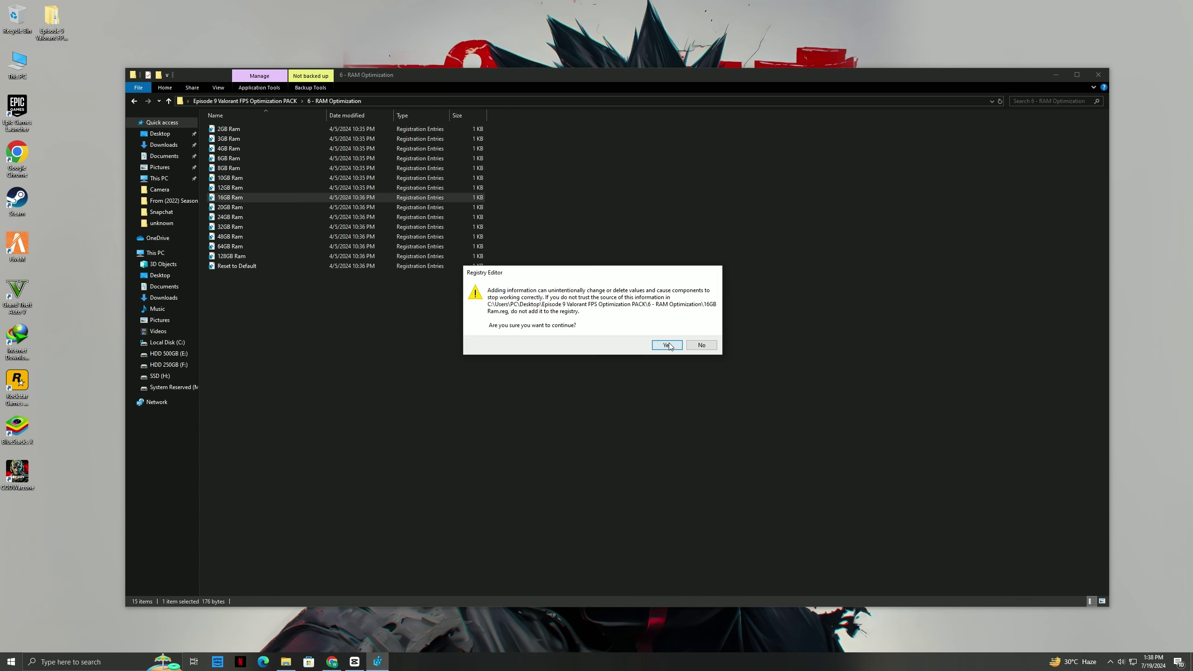
left_click(668, 346)
key("Return")
Step: Merge the Disable Xbox Services file from the "7 - Unwanted Services" folder into the registry
left_click(133, 100)
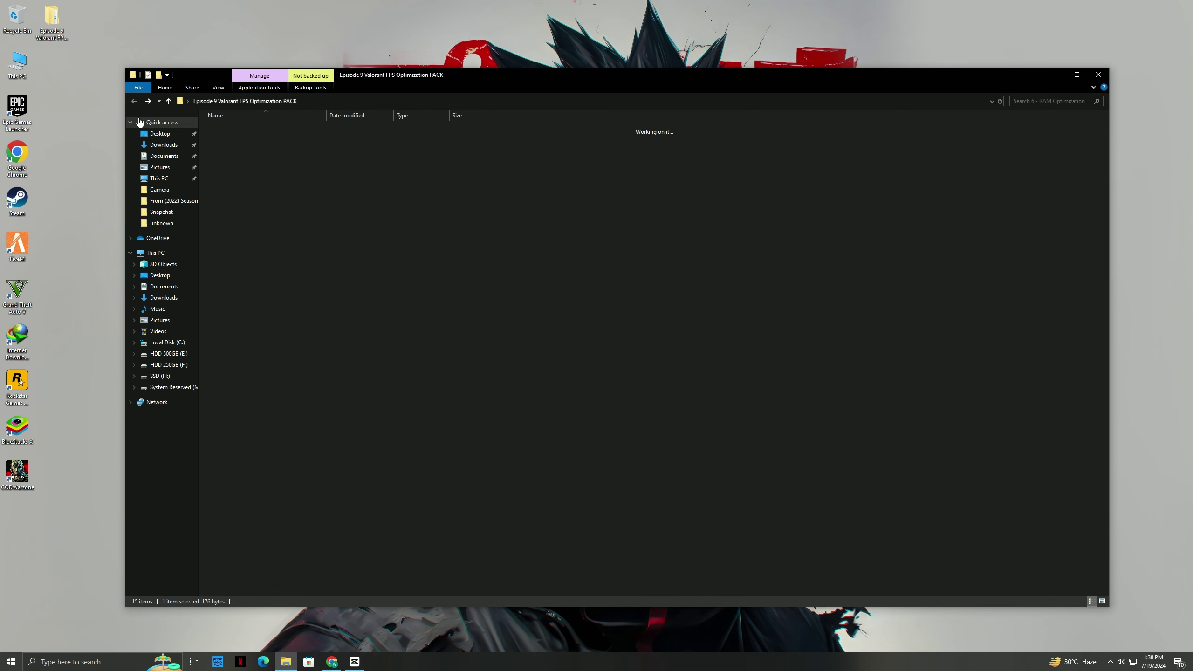
double_click(258, 178)
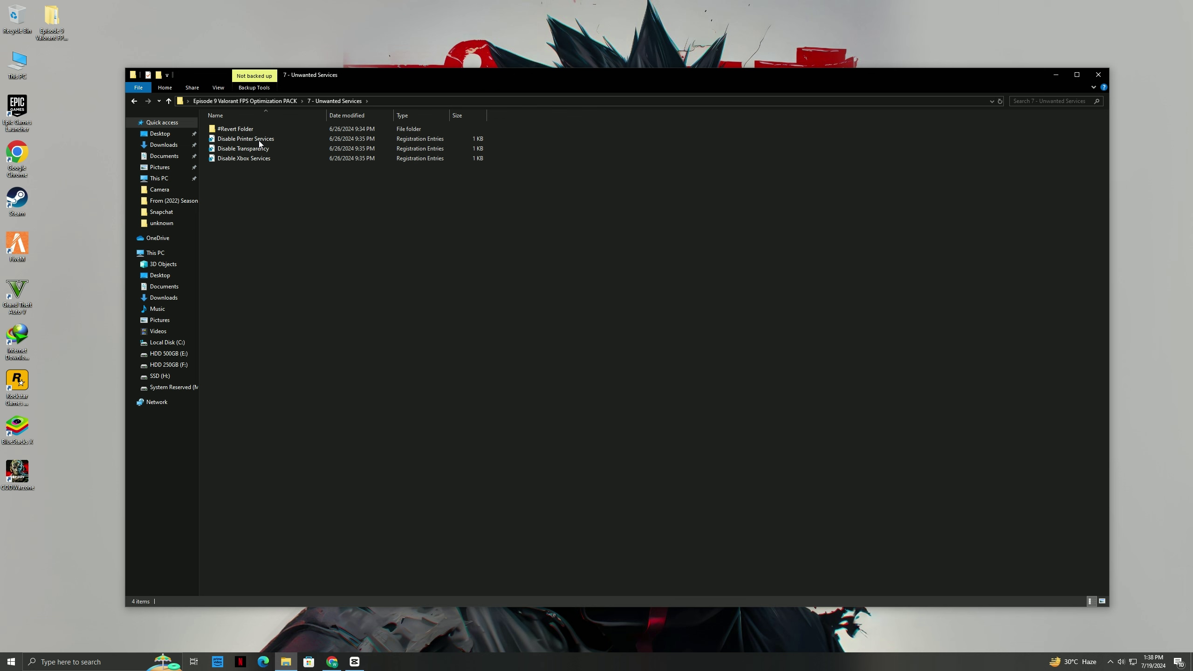
left_click(241, 162)
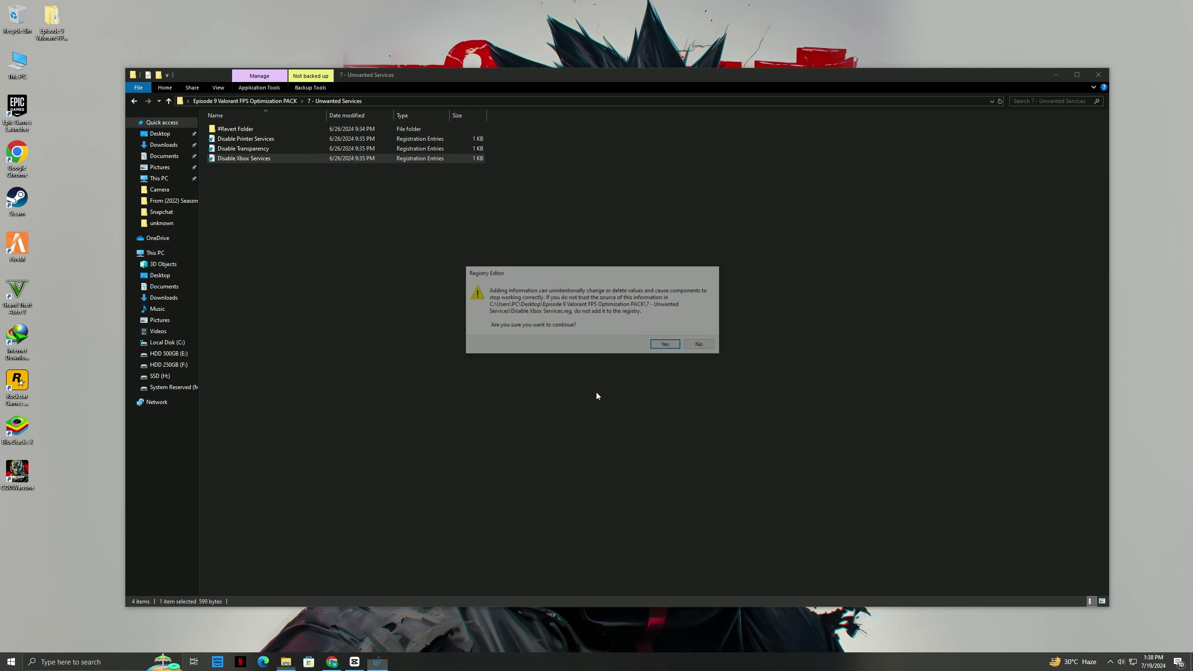
left_click(667, 347)
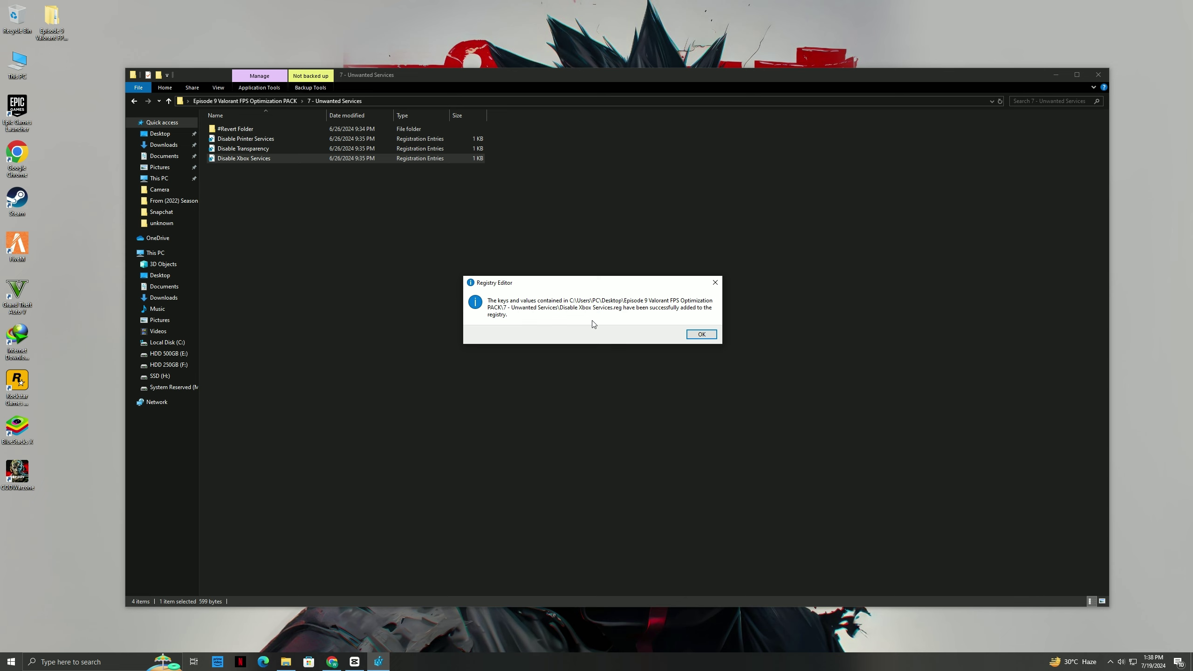
left_click(701, 334)
Step: Merge the Disable Transparency file into the registry and close the optimization pack folder
right_click(293, 148)
left_click(331, 156)
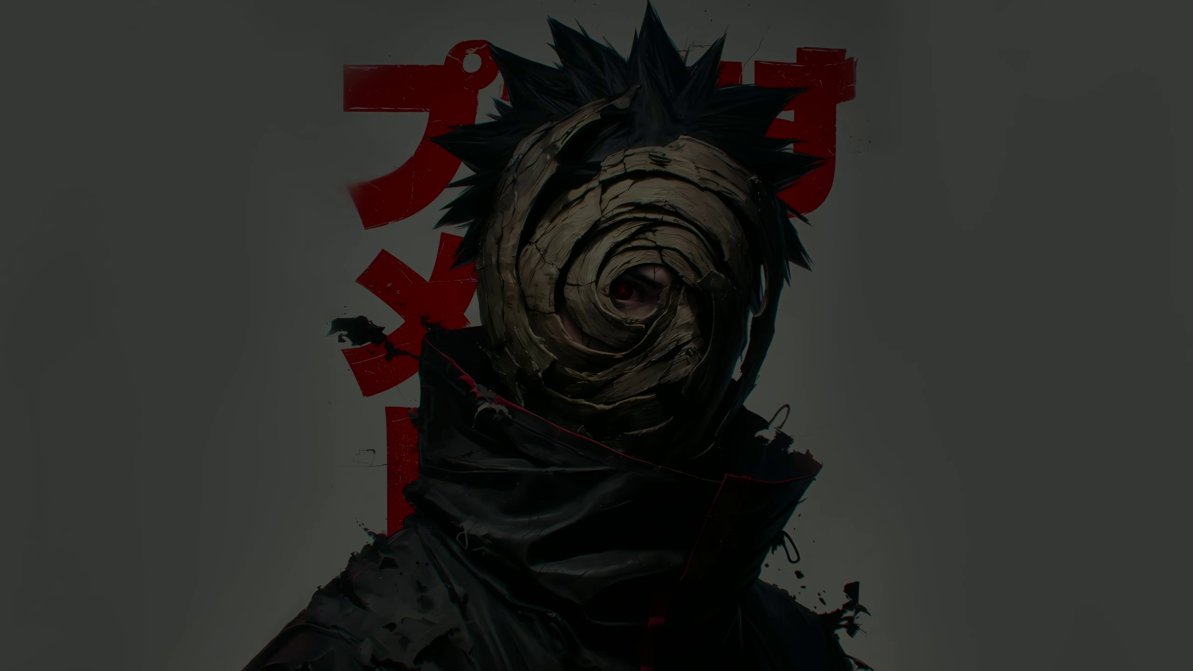
left_click(521, 390)
left_click(667, 346)
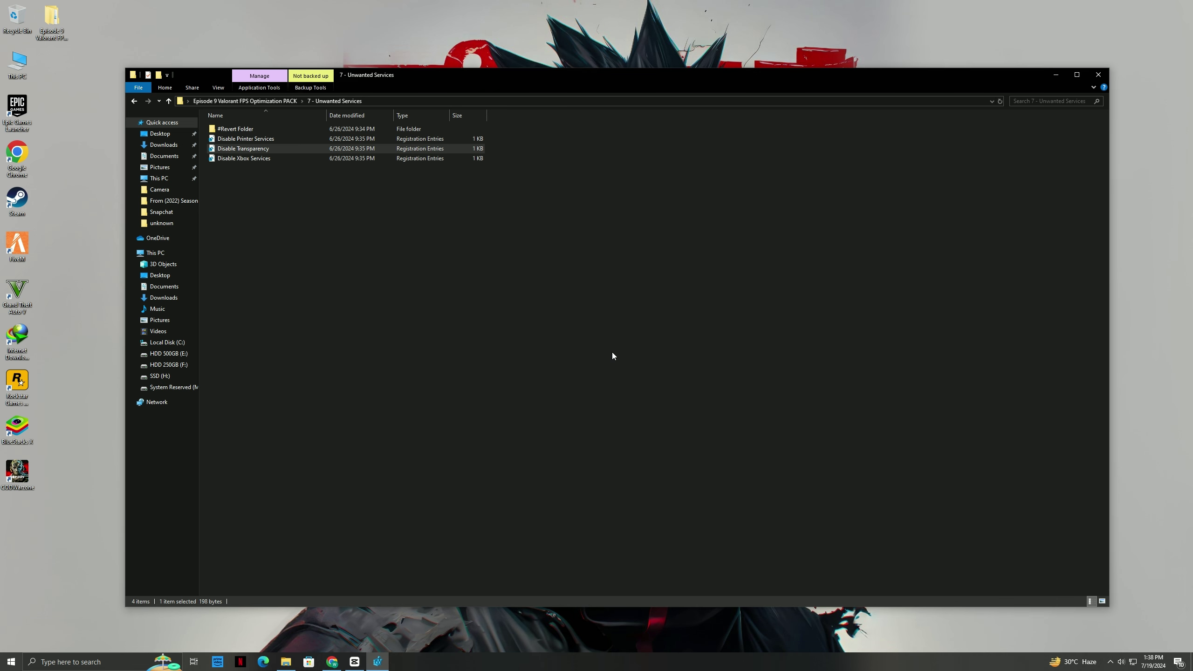
left_click(689, 331)
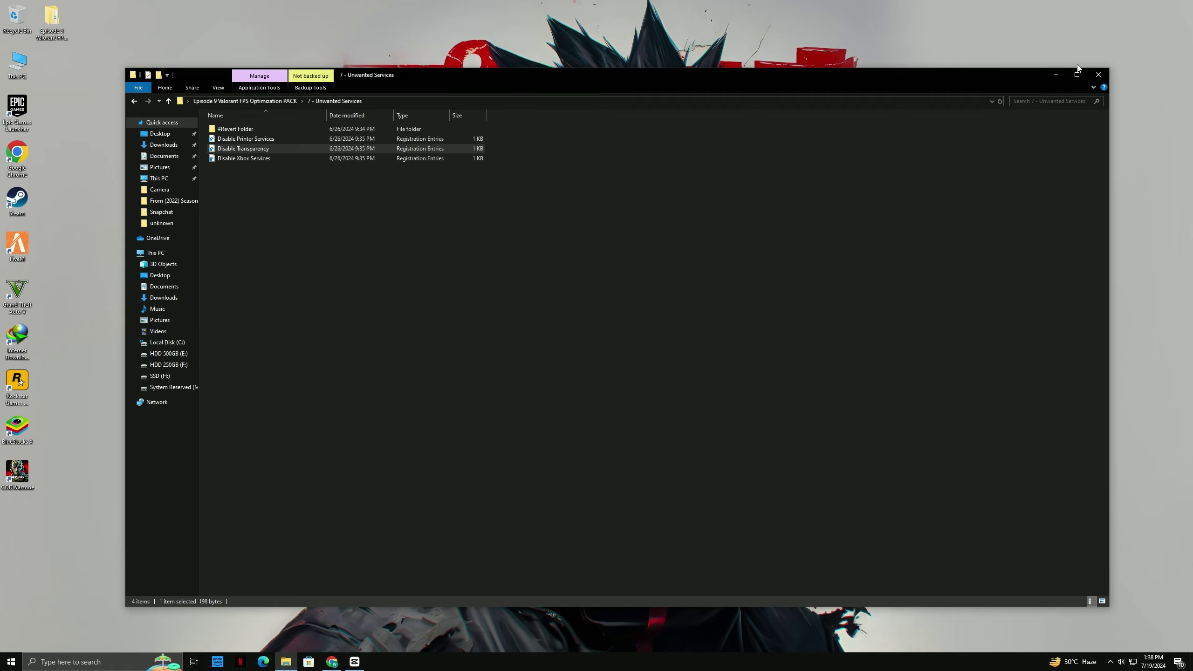
left_click(1092, 75)
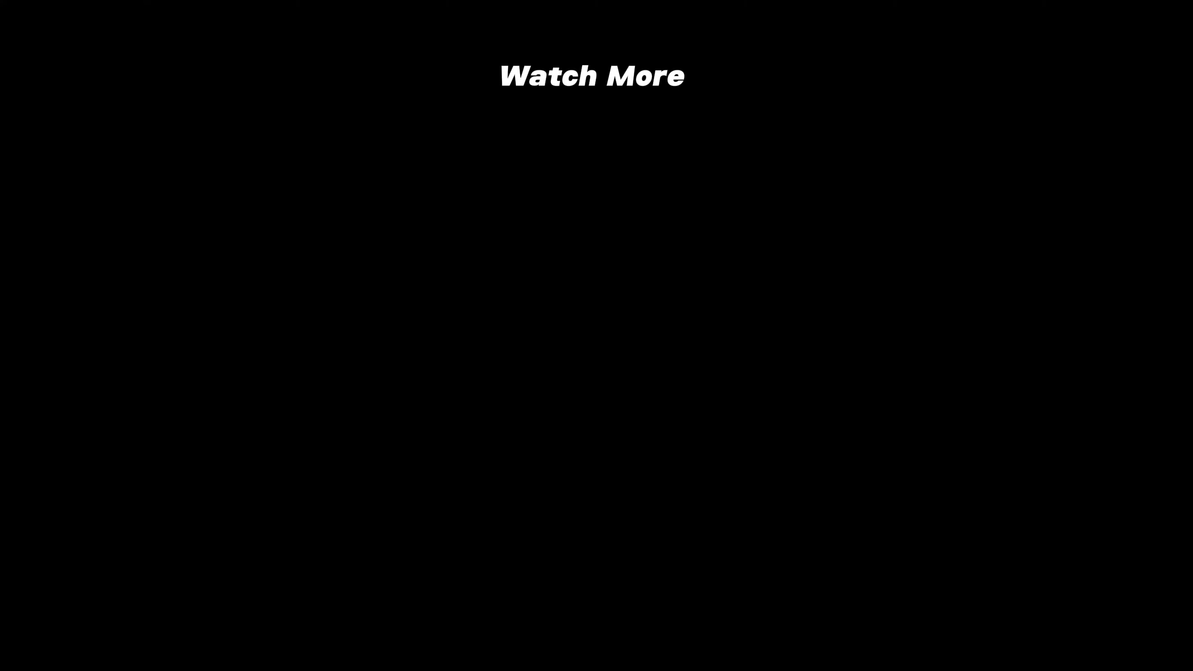